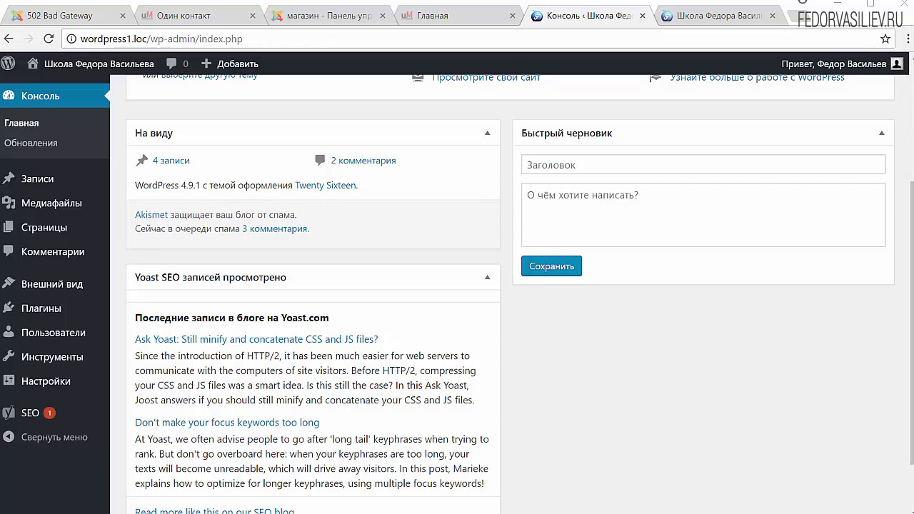
Switch from the WordPress dashboard to File Explorer
{"action": "key", "text": "alt+Tab"}
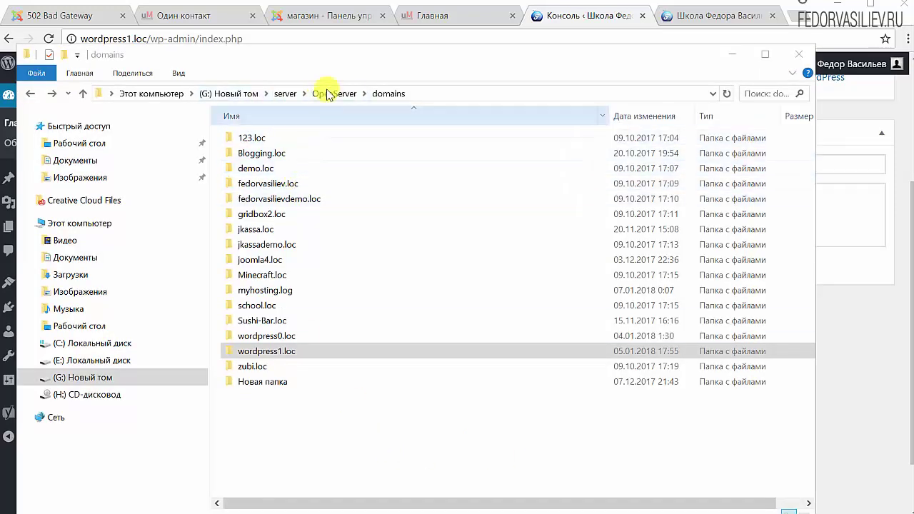
Open OpenServer\domains\wordpress1.loc and copy all of its files and folders
{"action": "left_click", "coordinate": [283, 93]}
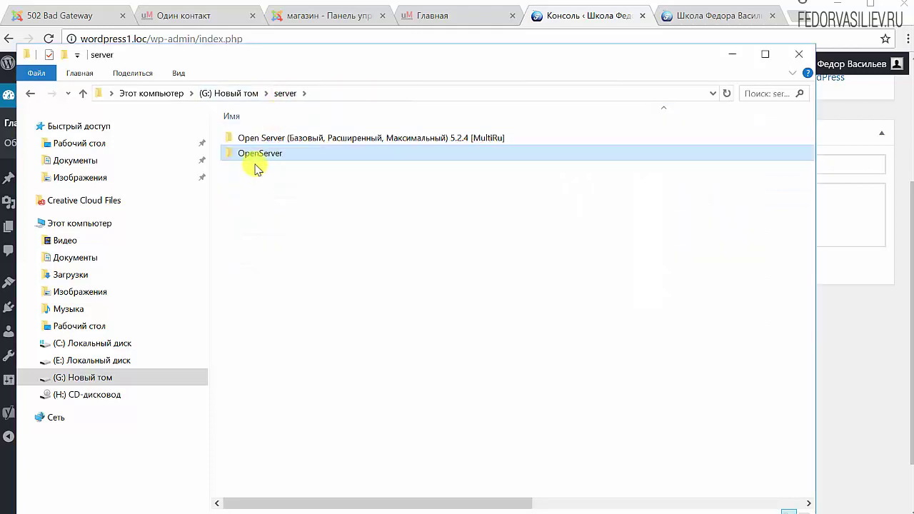
{"action": "double_click", "coordinate": [257, 152]}
{"action": "double_click", "coordinate": [254, 138]}
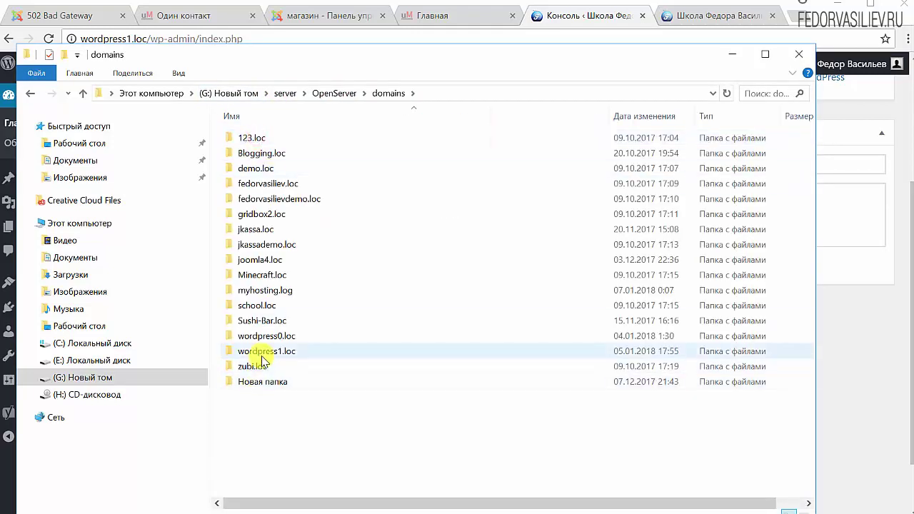
{"action": "left_click", "coordinate": [261, 353]}
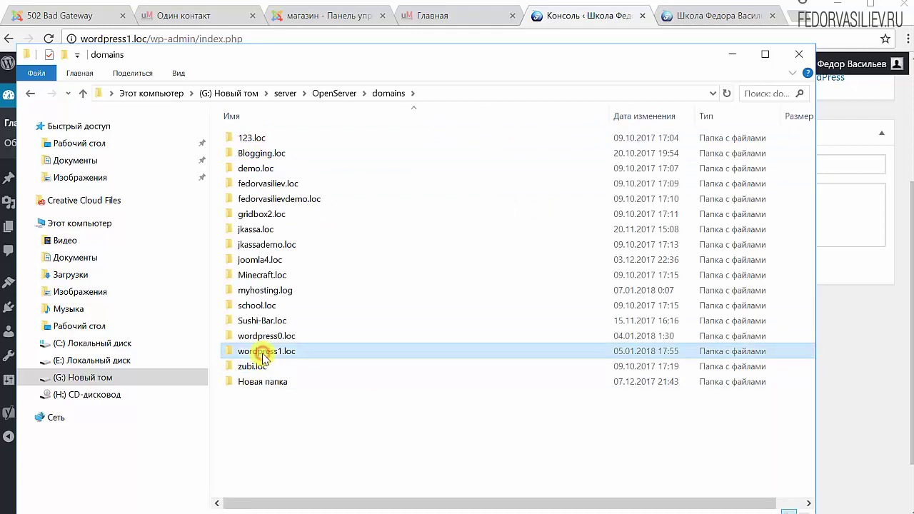
{"action": "double_click", "coordinate": [270, 351]}
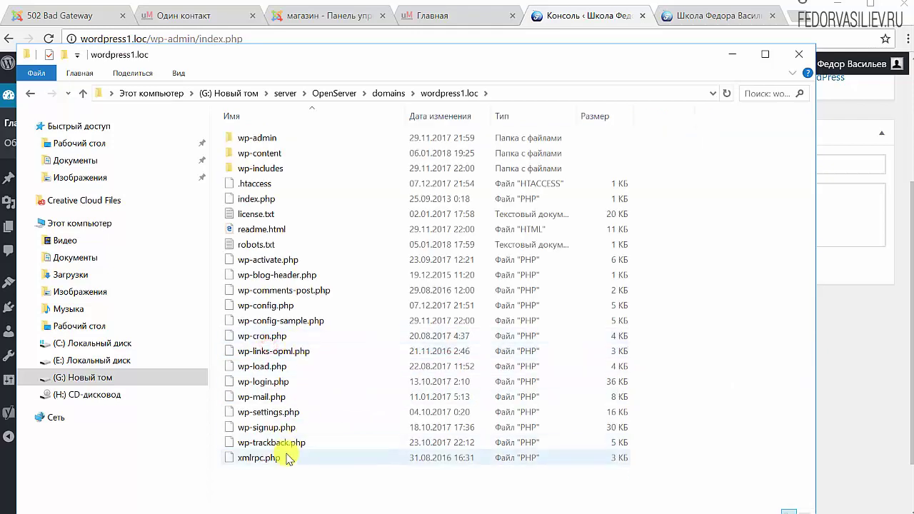
{"action": "left_click_drag", "start_coordinate": [277, 495], "coordinate": [231, 134]}
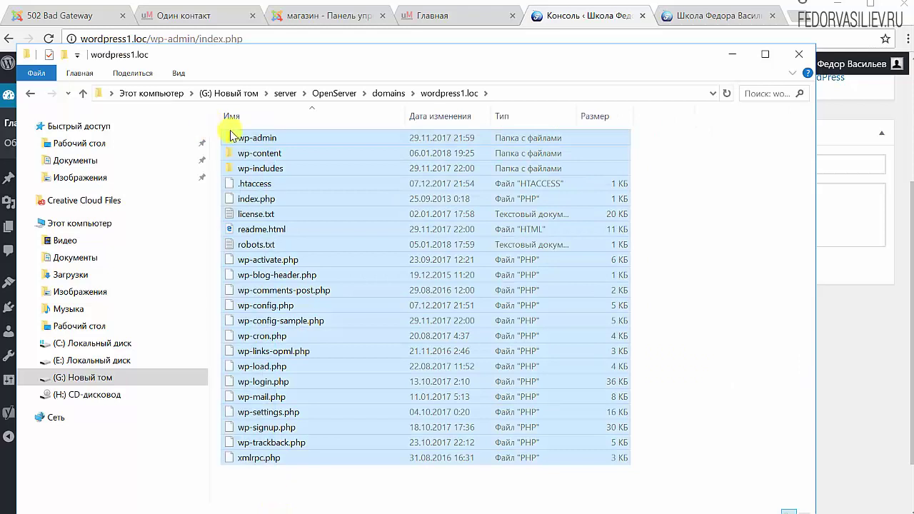
{"action": "right_click", "coordinate": [233, 136]}
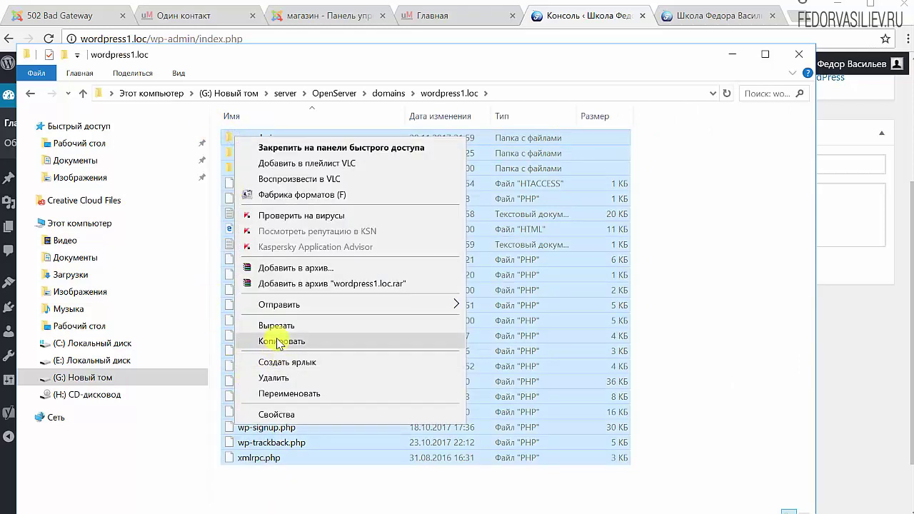
{"action": "left_click", "coordinate": [277, 341]}
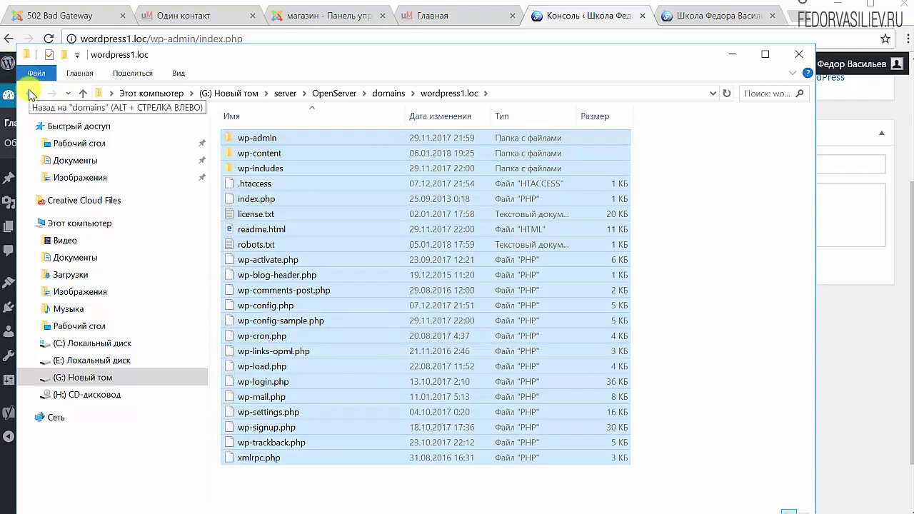
Create a бекап folder in domains, paste the site files into it, and minimize Explorer
{"action": "left_click", "coordinate": [30, 93]}
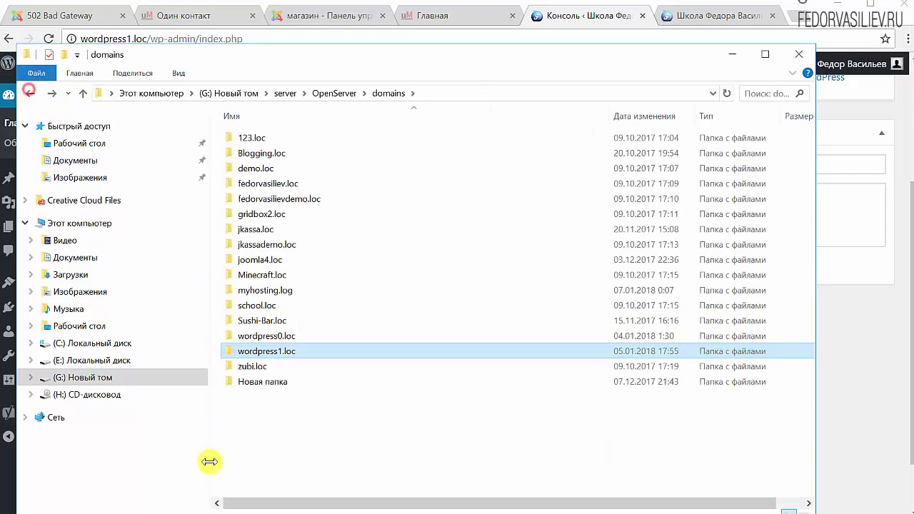
{"action": "right_click", "coordinate": [245, 400]}
{"action": "left_click", "coordinate": [458, 477]}
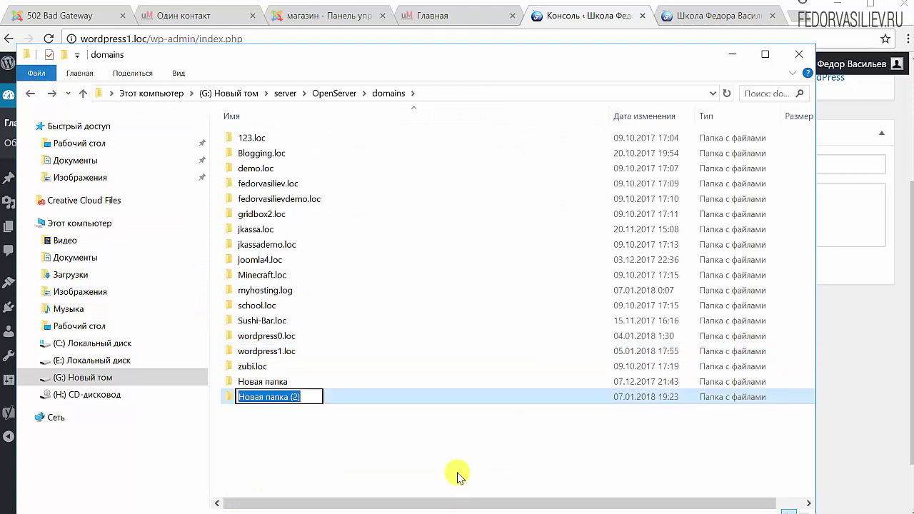
{"action": "type", "text": "бекап"}
{"action": "key", "text": "Return"}
{"action": "double_click", "coordinate": [290, 380]}
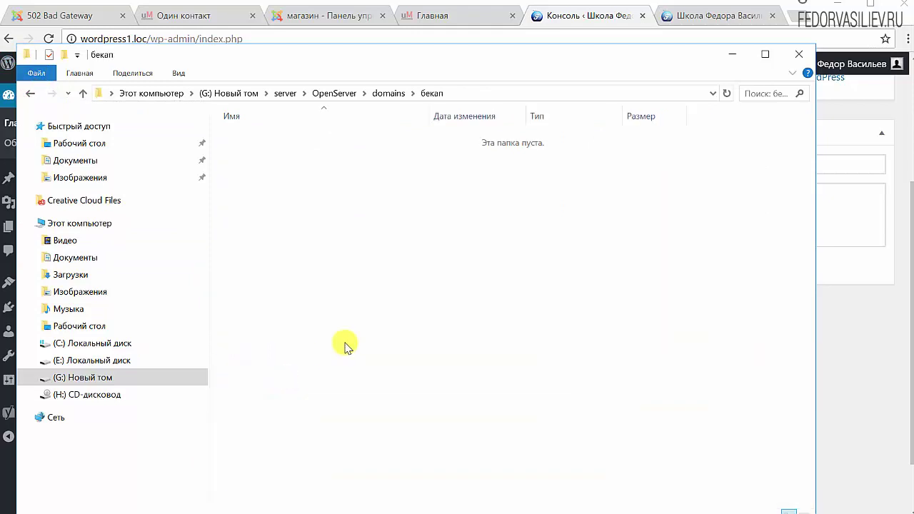
{"action": "key", "text": "ctrl+v"}
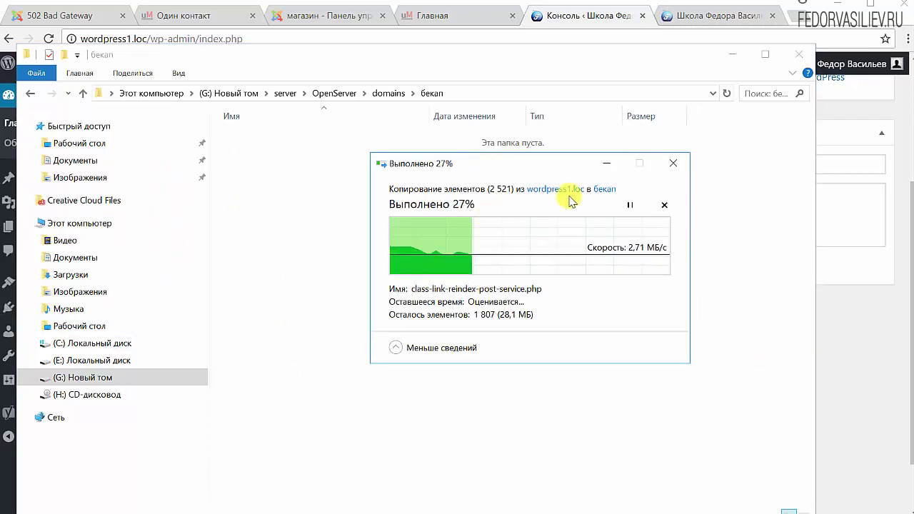
{"action": "left_click", "coordinate": [609, 161]}
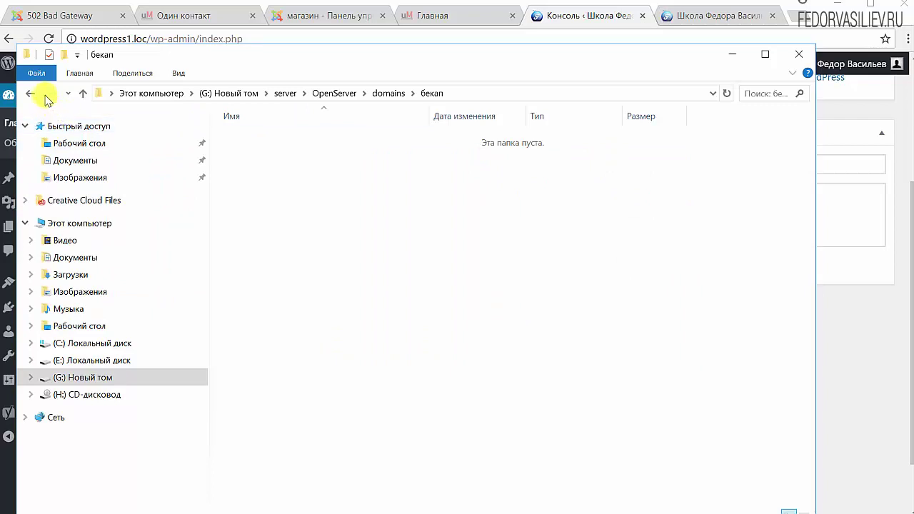
{"action": "left_click", "coordinate": [30, 93]}
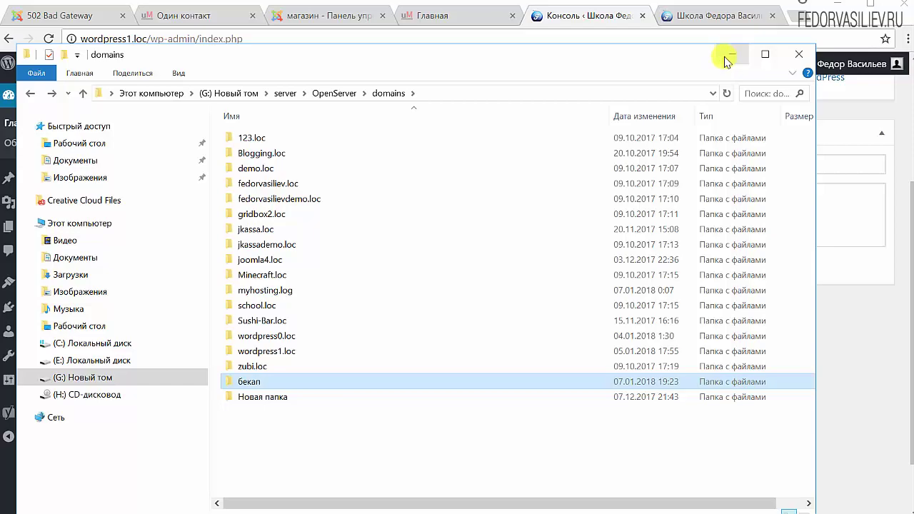
{"action": "left_click", "coordinate": [726, 61]}
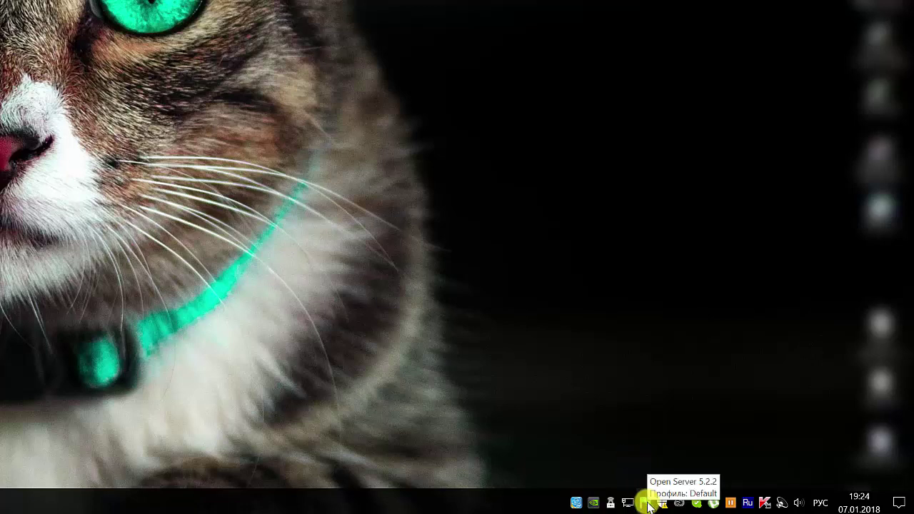
Launch phpMyAdmin from the Open Server tray menu's Дополнительно submenu
{"action": "left_click", "coordinate": [648, 505]}
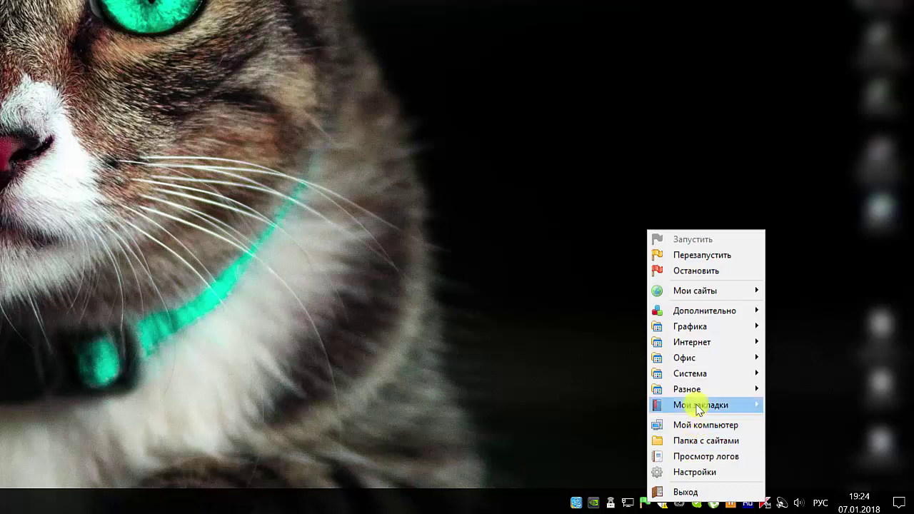
{"action": "mouse_move", "coordinate": [704, 318]}
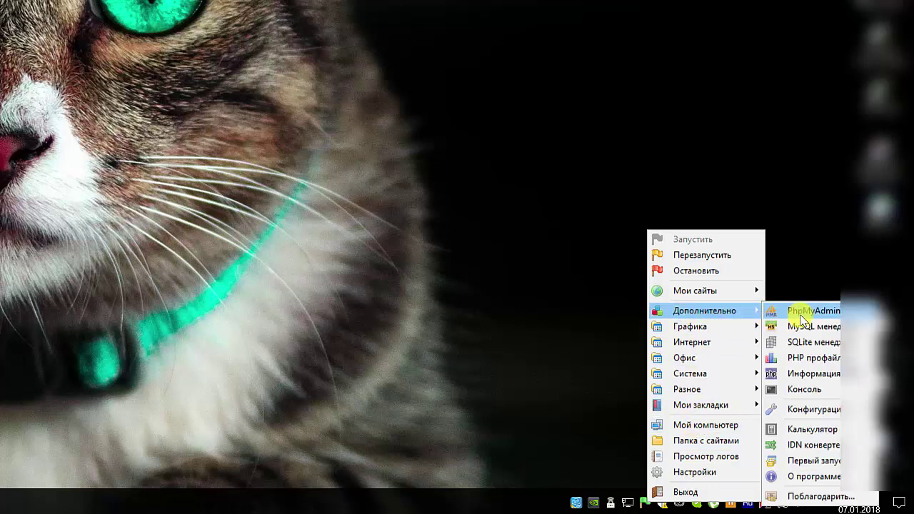
{"action": "left_click", "coordinate": [827, 315]}
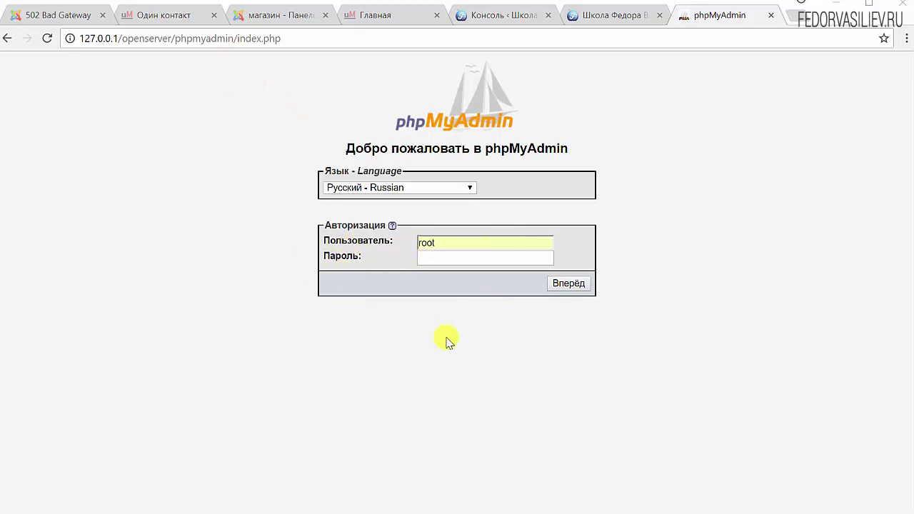
Log in as root and export the wordpress1 database as wordpress1.sql
{"action": "left_click", "coordinate": [568, 283]}
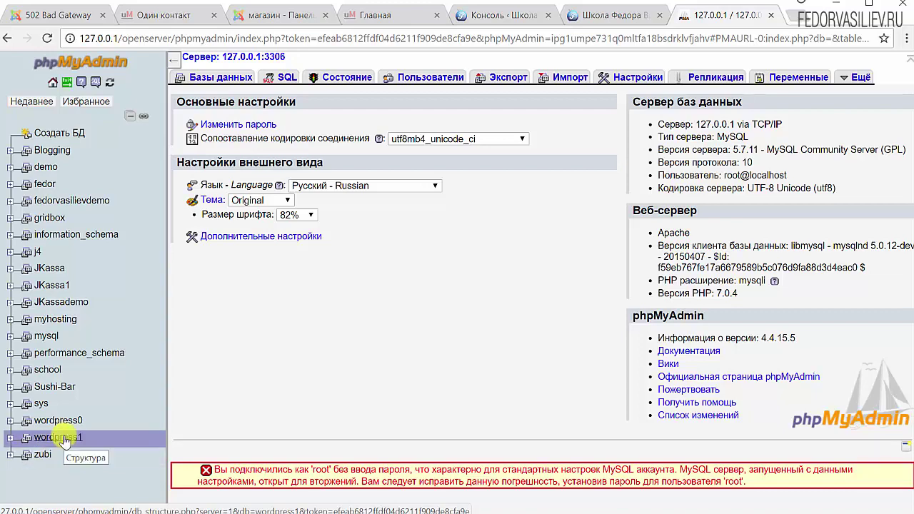
{"action": "left_click", "coordinate": [63, 439]}
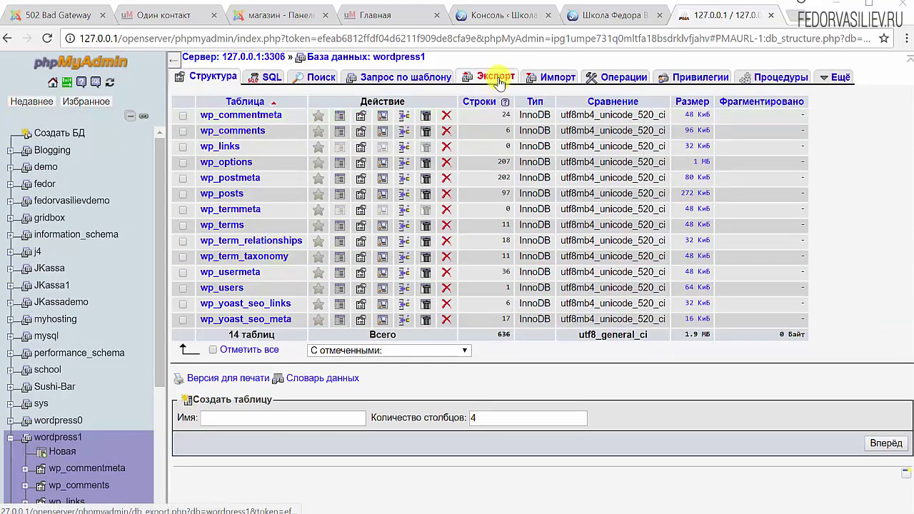
{"action": "left_click", "coordinate": [498, 79]}
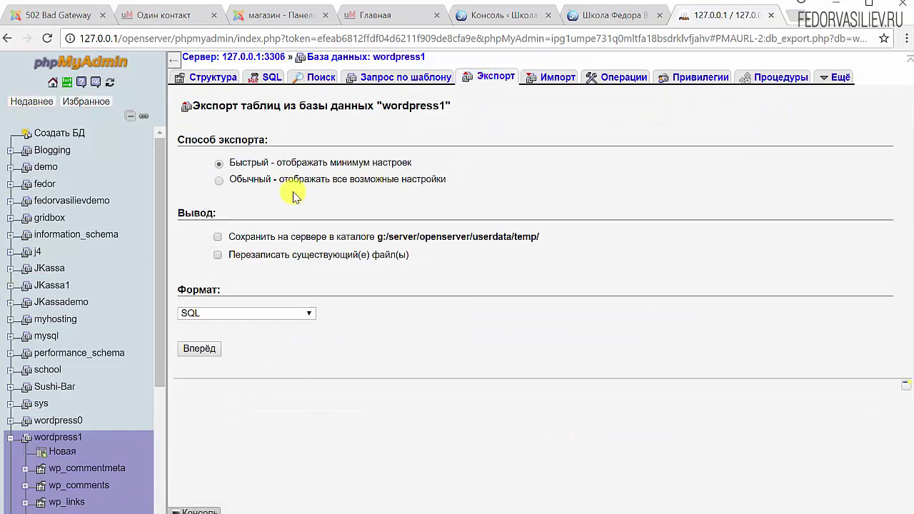
{"action": "scroll", "coordinate": [643, 230], "scroll_direction": "down", "scroll_amount": 15}
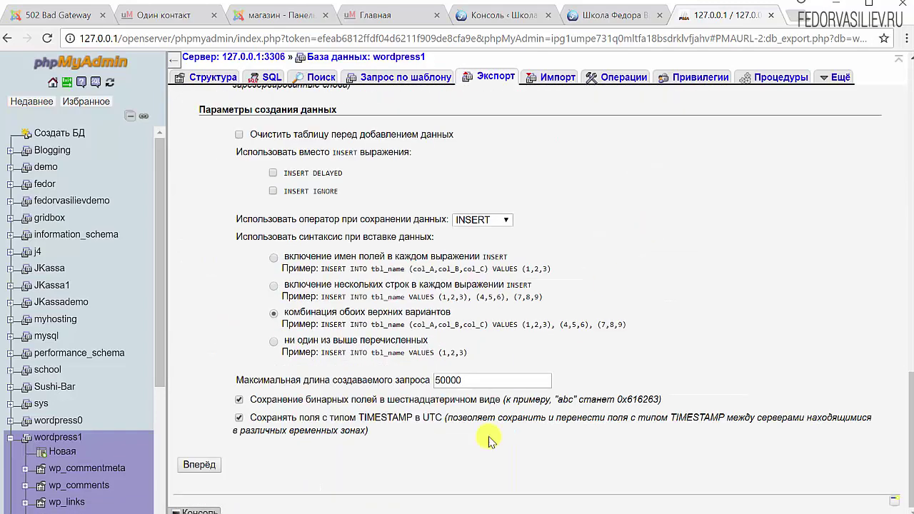
{"action": "left_click", "coordinate": [200, 466]}
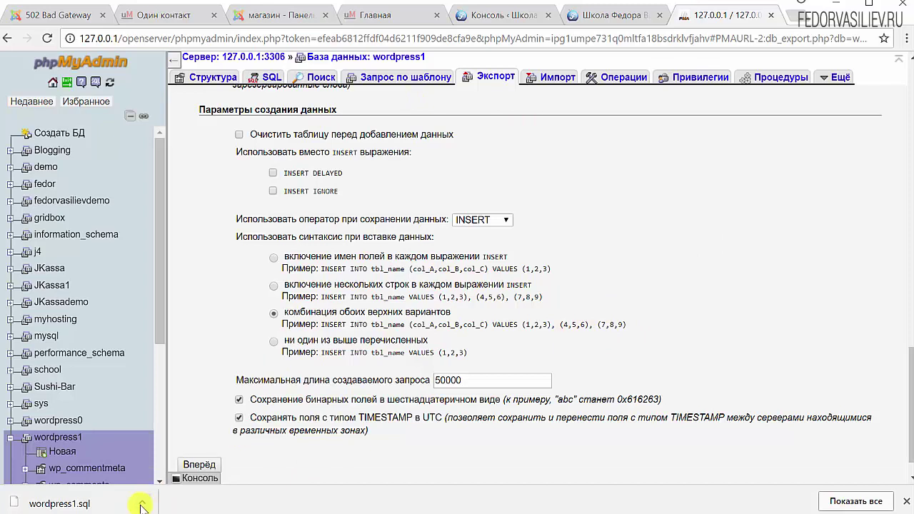
{"action": "left_click", "coordinate": [142, 504]}
Cut wordpress1.sql from Downloads and paste it into domains\бекап
{"action": "left_click", "coordinate": [64, 457]}
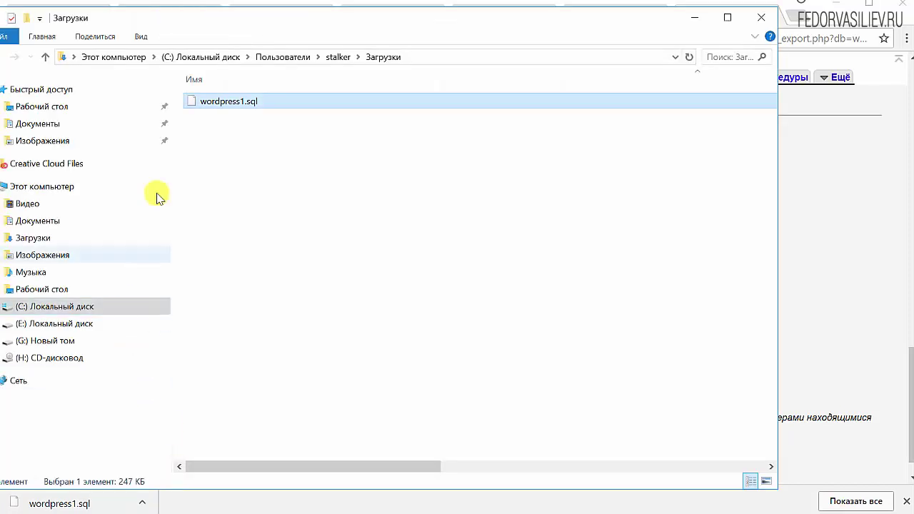
{"action": "right_click", "coordinate": [223, 107]}
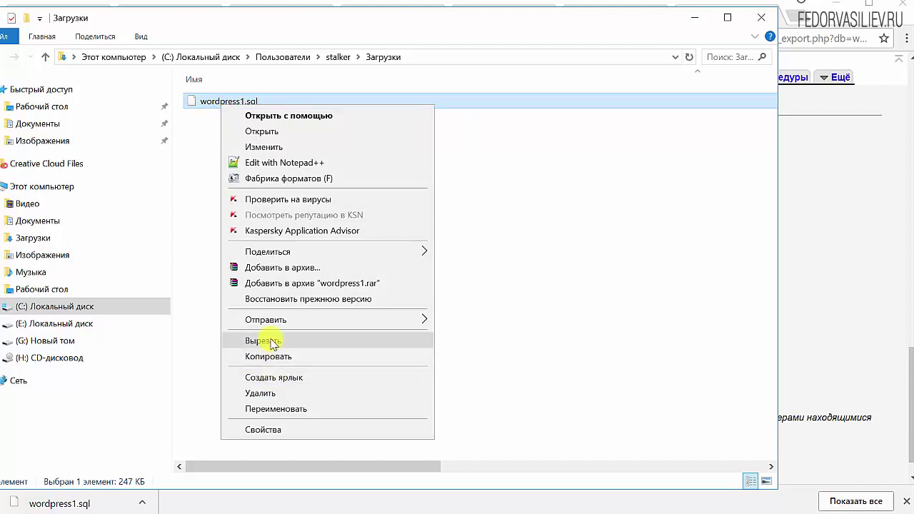
{"action": "left_click", "coordinate": [272, 343]}
{"action": "left_click", "coordinate": [764, 18]}
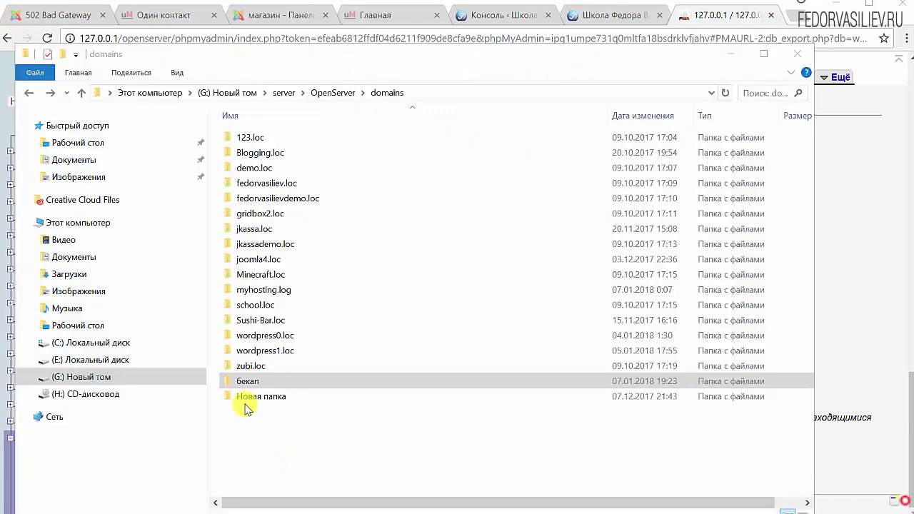
{"action": "key", "text": "alt+Tab"}
{"action": "double_click", "coordinate": [248, 382]}
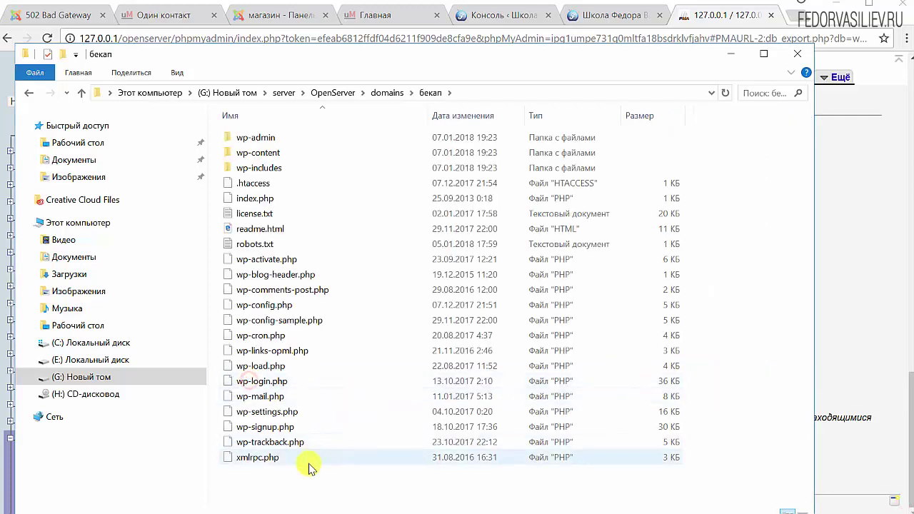
{"action": "right_click", "coordinate": [268, 489]}
{"action": "key", "text": "ctrl+v"}
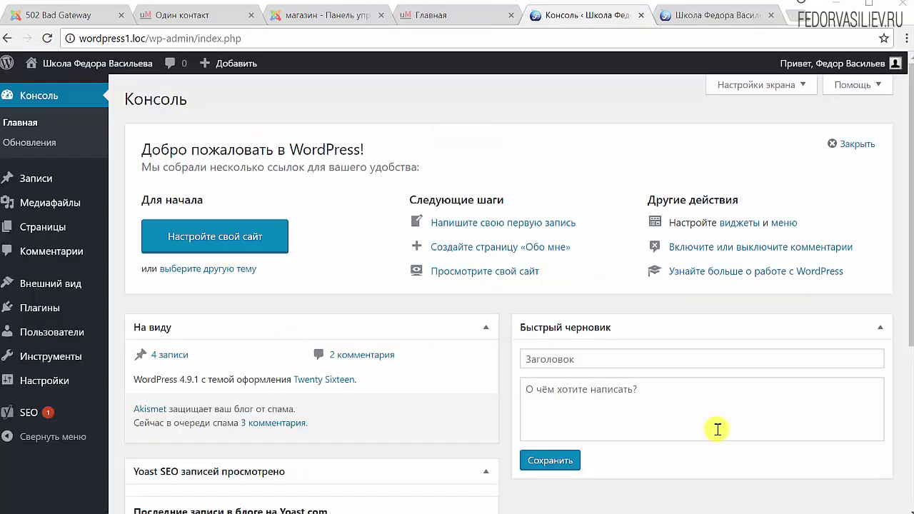
Search Plugins > Add New for All In One WP Security, then install and activate it
{"action": "mouse_move", "coordinate": [55, 309]}
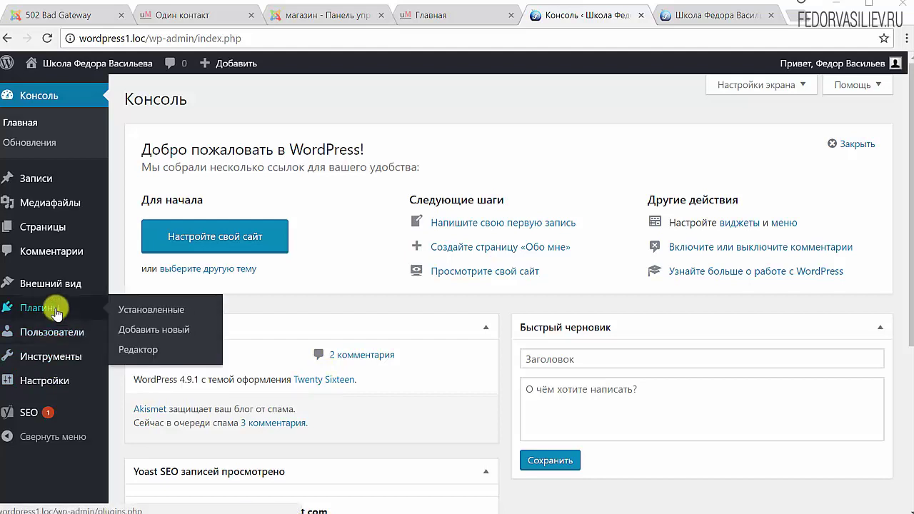
{"action": "left_click", "coordinate": [148, 329]}
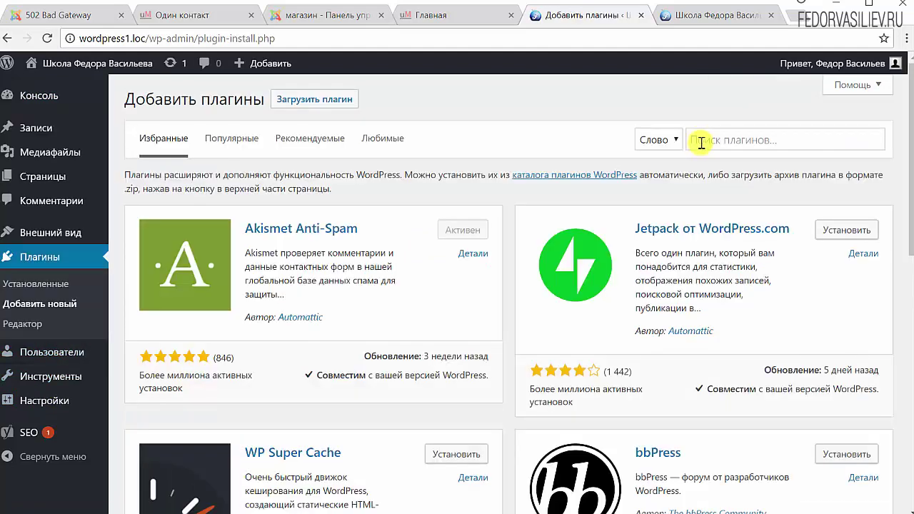
{"action": "left_click", "coordinate": [701, 143]}
{"action": "right_click", "coordinate": [696, 142]}
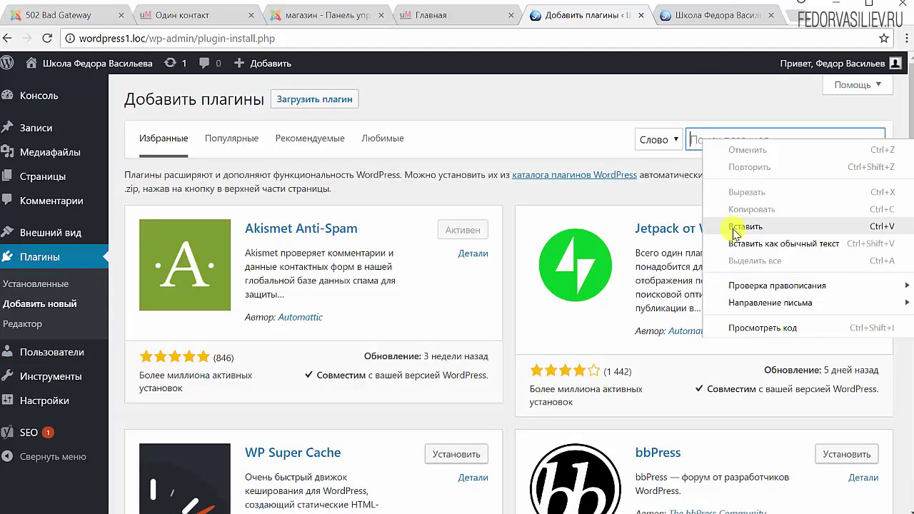
{"action": "left_click", "coordinate": [735, 230]}
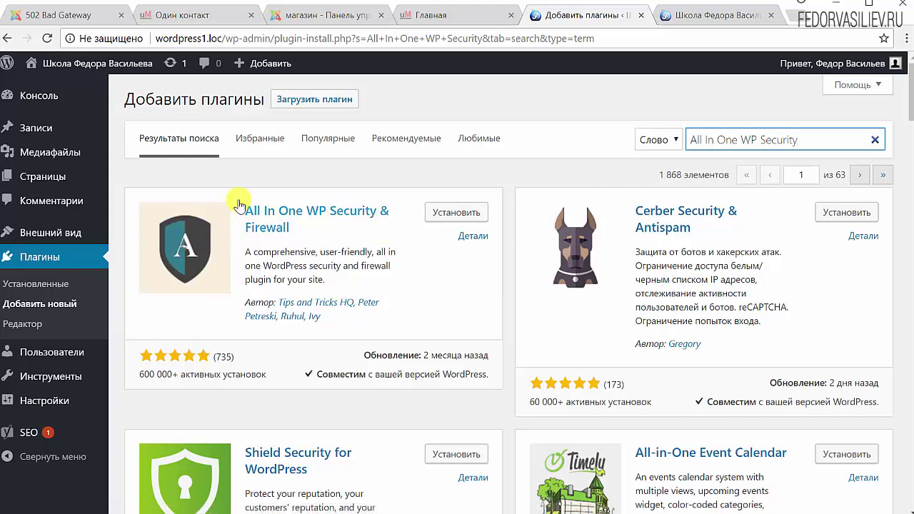
{"action": "left_click", "coordinate": [453, 213]}
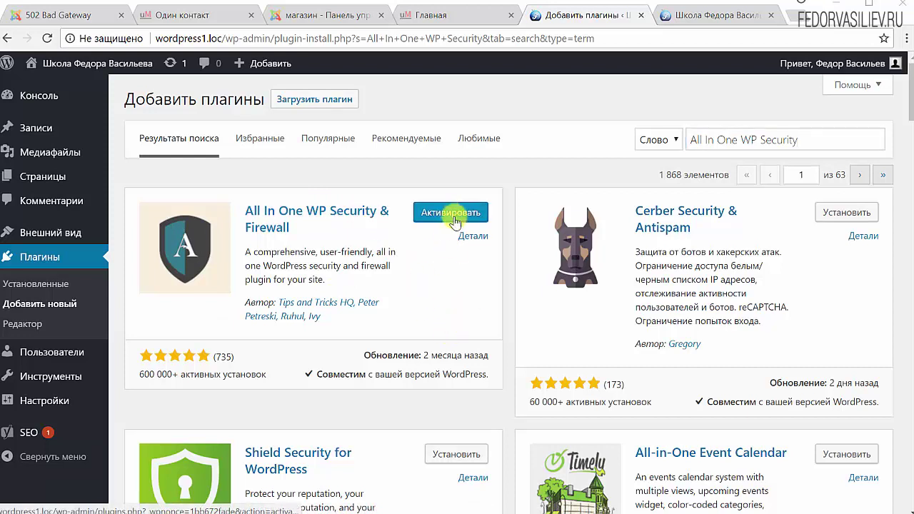
{"action": "left_click", "coordinate": [447, 216]}
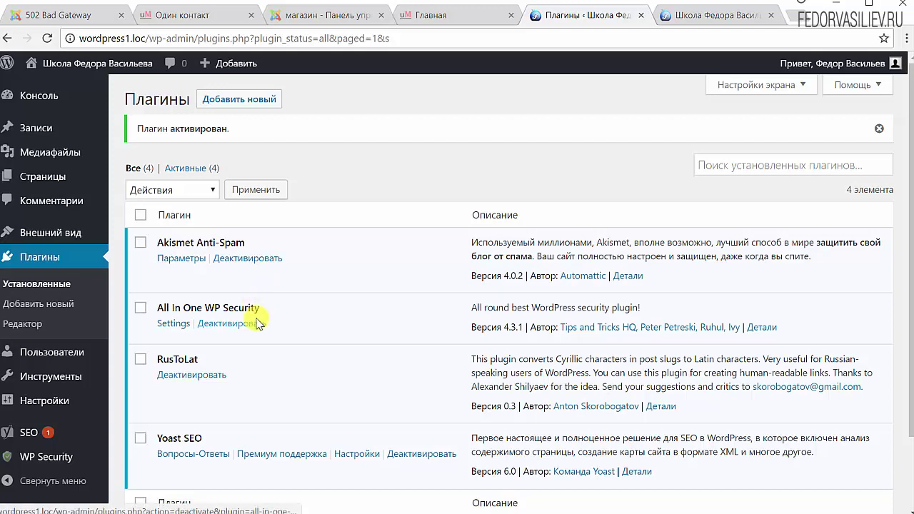
{"action": "left_click", "coordinate": [257, 323]}
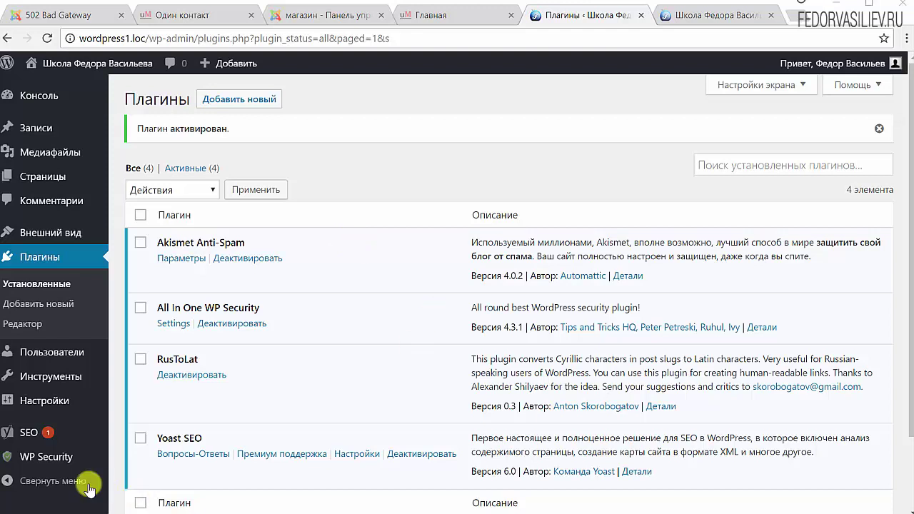
{"action": "mouse_move", "coordinate": [50, 461]}
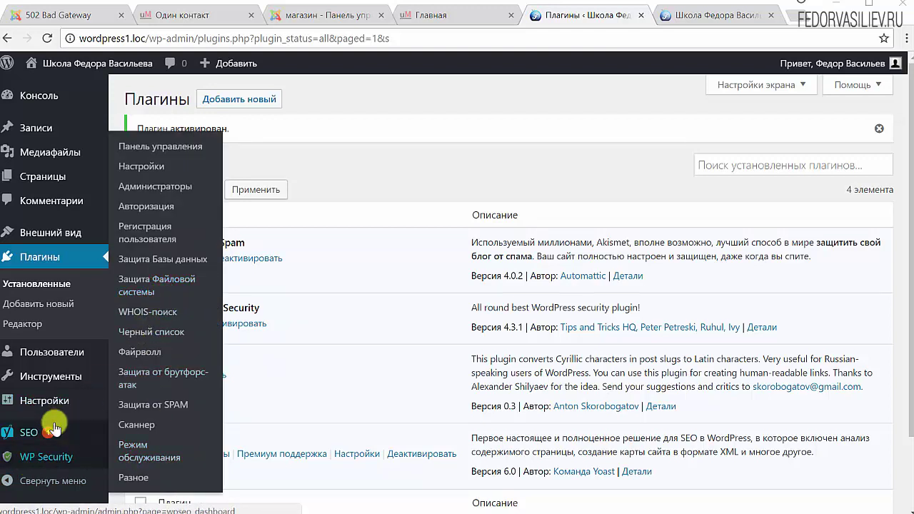
Review the WP Security dashboard's 5/500 strength score and the four critical features, all off
{"action": "left_click", "coordinate": [55, 462]}
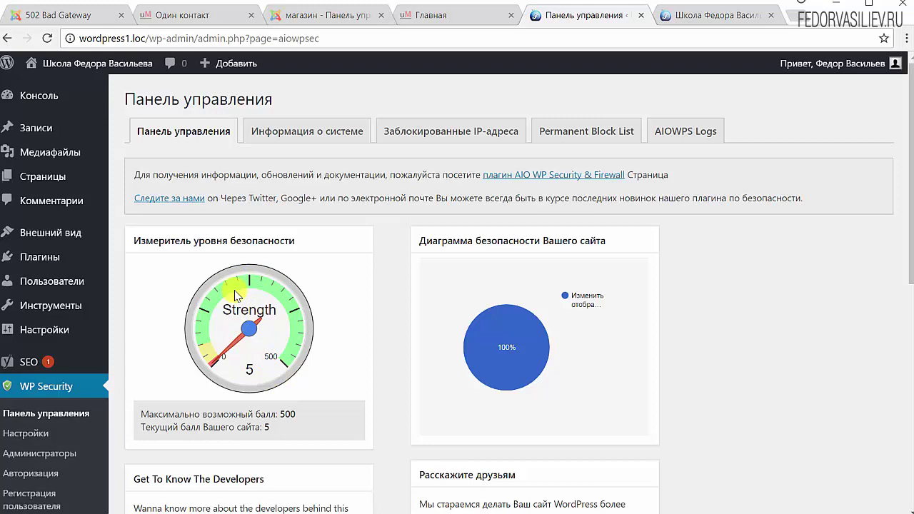
{"action": "scroll", "coordinate": [370, 290], "scroll_direction": "down", "scroll_amount": 2}
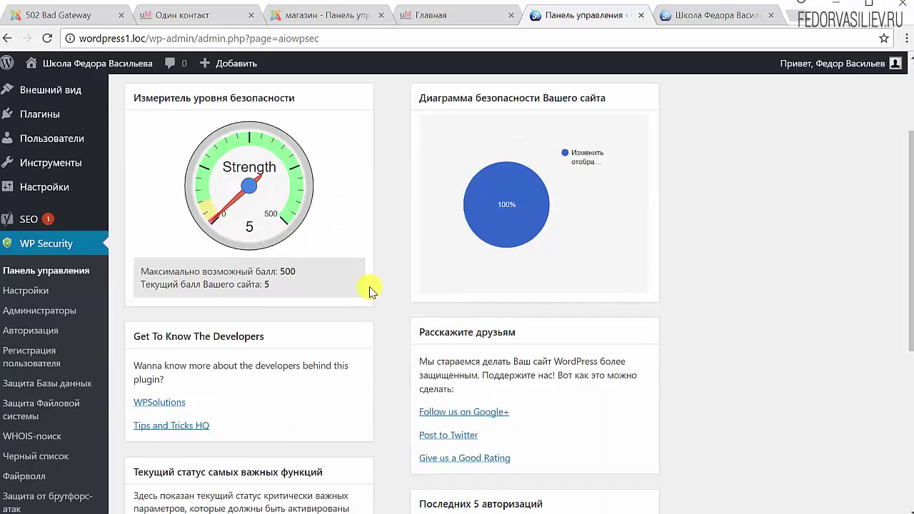
{"action": "mouse_move", "coordinate": [488, 216]}
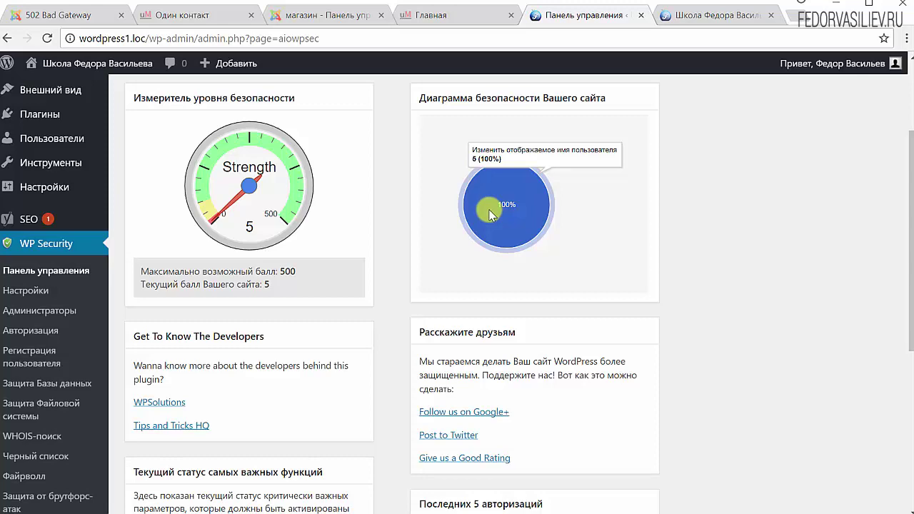
{"action": "scroll", "coordinate": [490, 214], "scroll_direction": "down", "scroll_amount": 5}
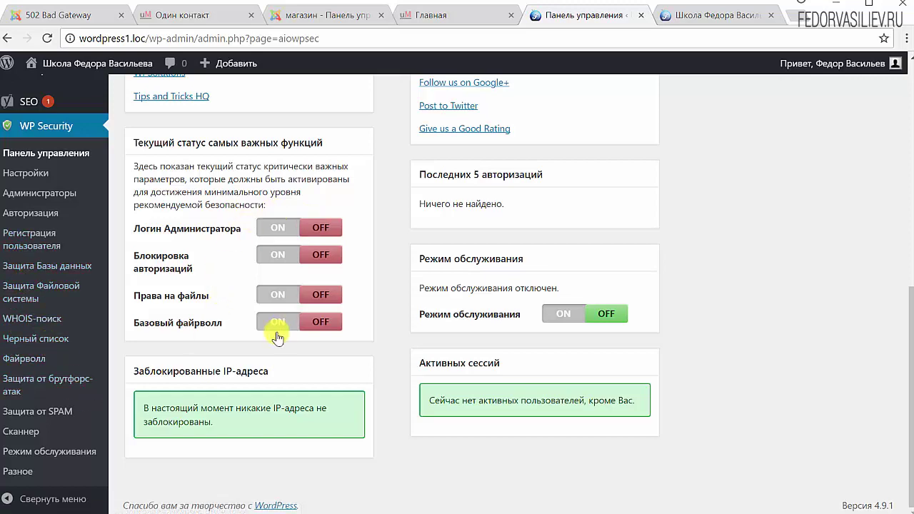
{"action": "scroll", "coordinate": [304, 339], "scroll_direction": "up", "scroll_amount": 6}
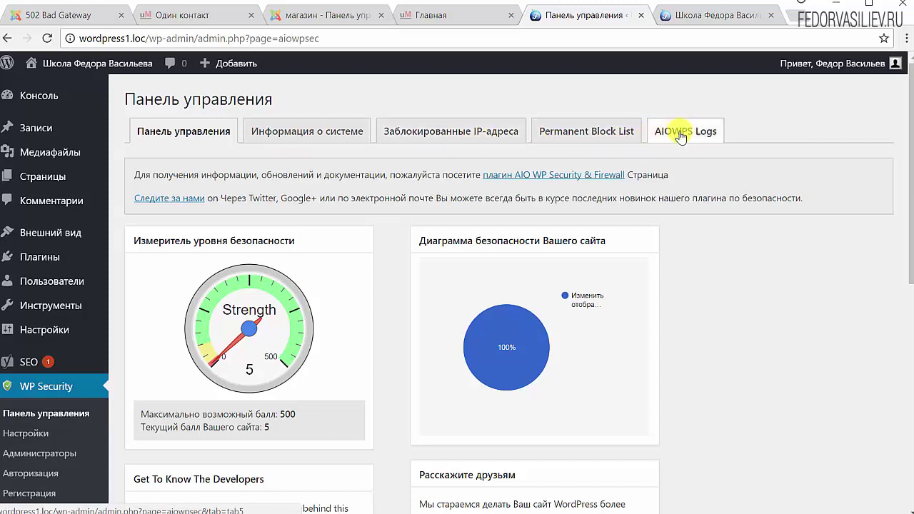
{"action": "scroll", "coordinate": [763, 235], "scroll_direction": "down", "scroll_amount": 8}
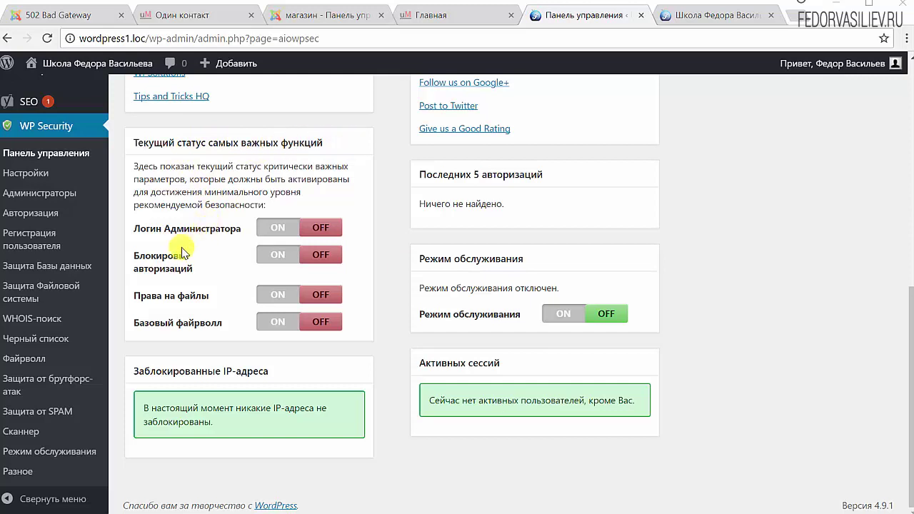
{"action": "left_click", "coordinate": [277, 233]}
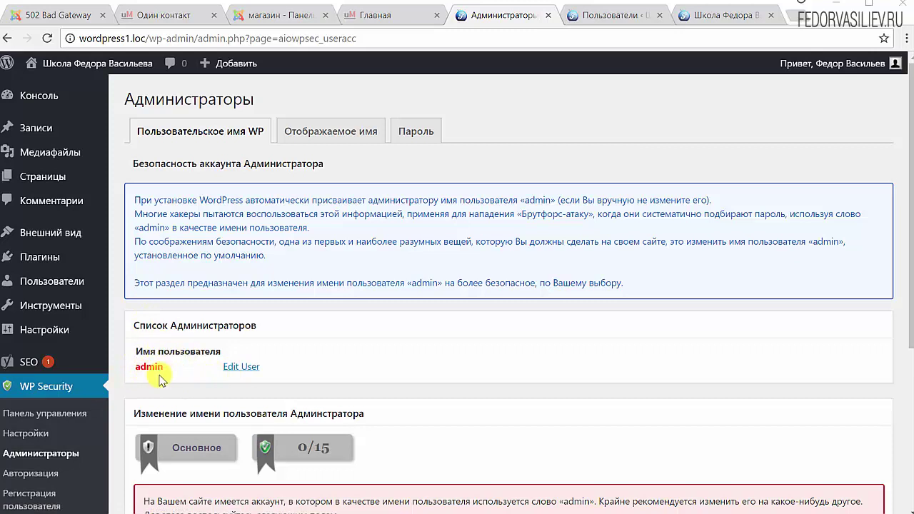
Check the admin account on the Administrators page and Users list, then reach the username form
{"action": "left_click_drag", "start_coordinate": [167, 366], "coordinate": [142, 371]}
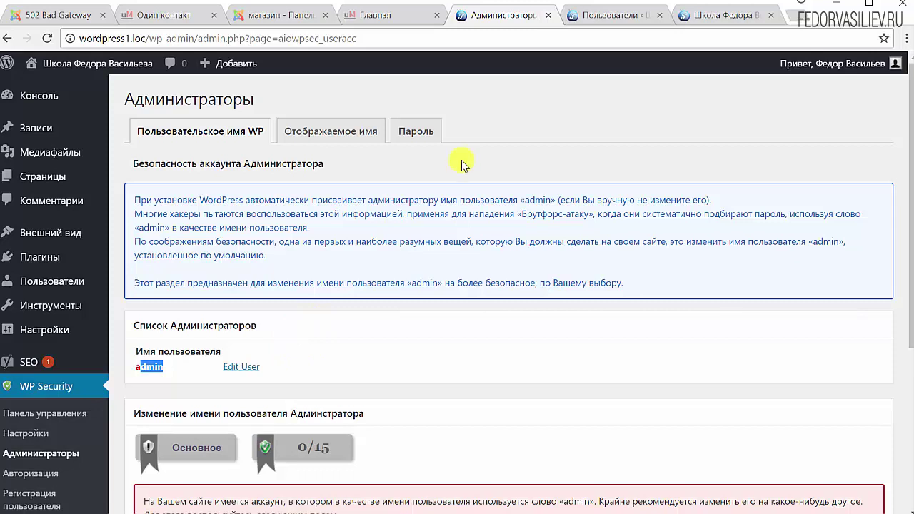
{"action": "left_click", "coordinate": [240, 348]}
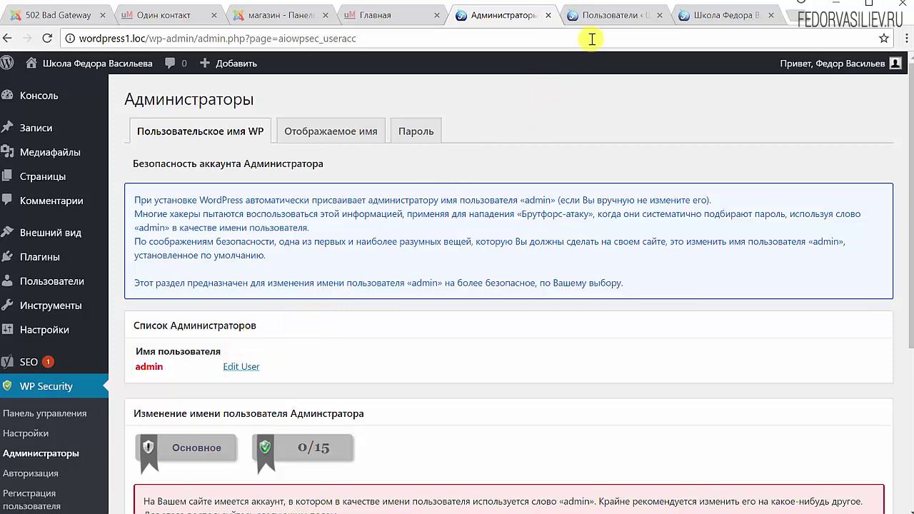
{"action": "left_click", "coordinate": [596, 26]}
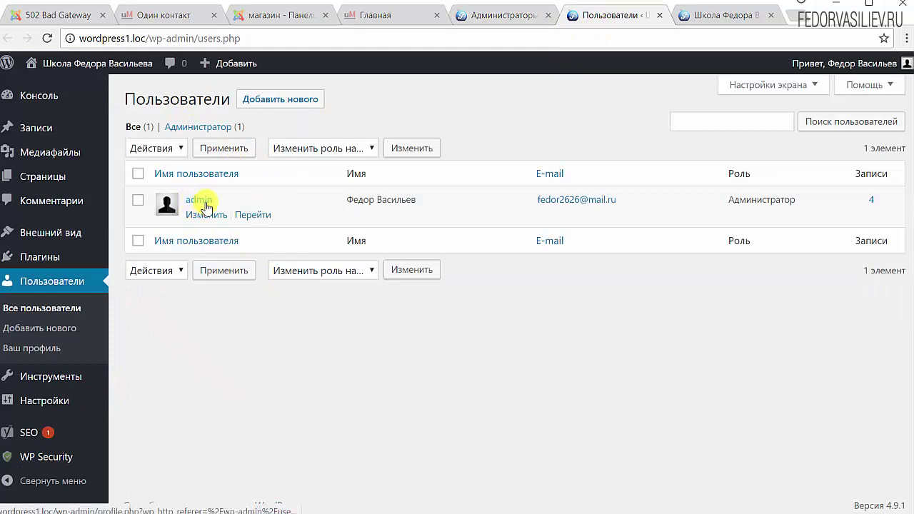
{"action": "left_click", "coordinate": [500, 15]}
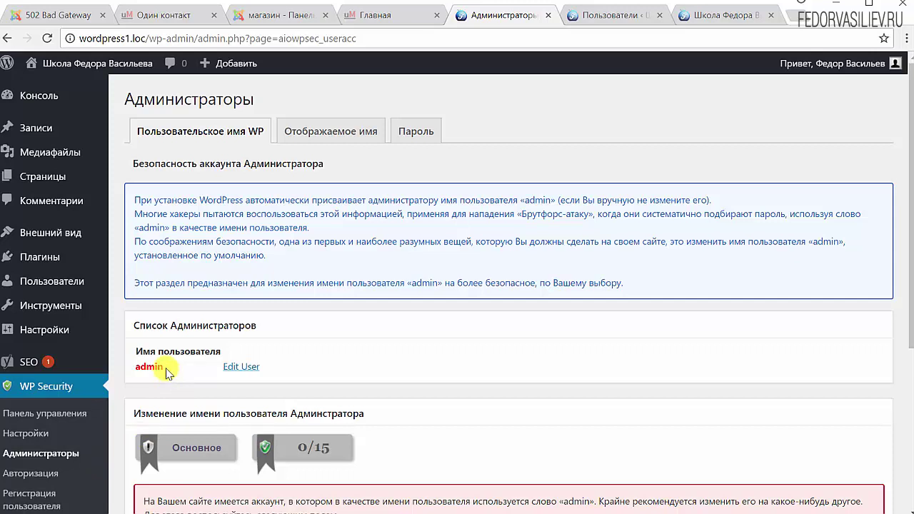
{"action": "left_click_drag", "start_coordinate": [166, 371], "coordinate": [135, 367]}
{"action": "left_click", "coordinate": [295, 342]}
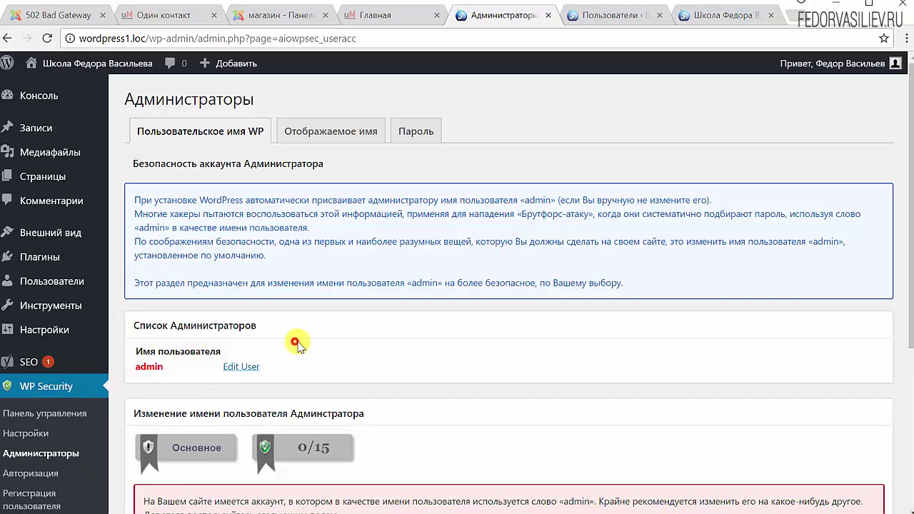
{"action": "scroll", "coordinate": [295, 343], "scroll_direction": "down", "scroll_amount": 3}
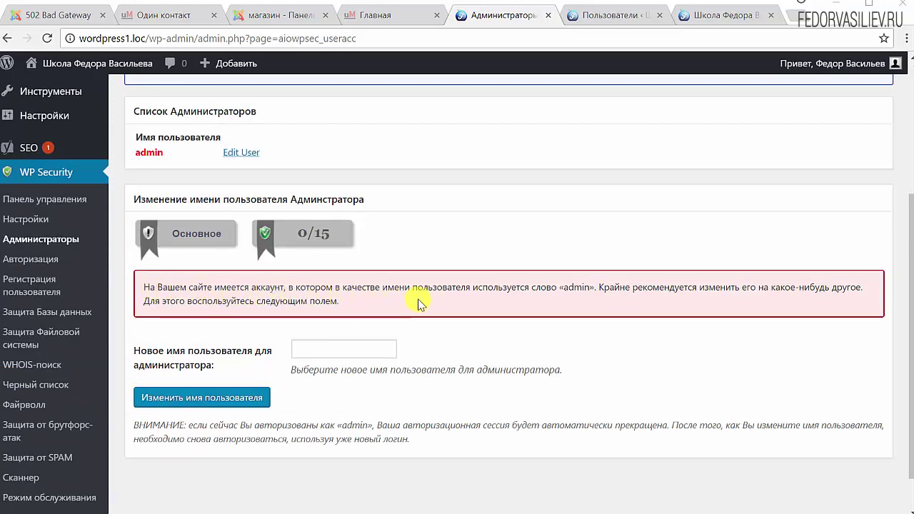
Replace the admin username with the new administrator name, ending the session
{"action": "left_click_drag", "start_coordinate": [558, 287], "coordinate": [596, 289]}
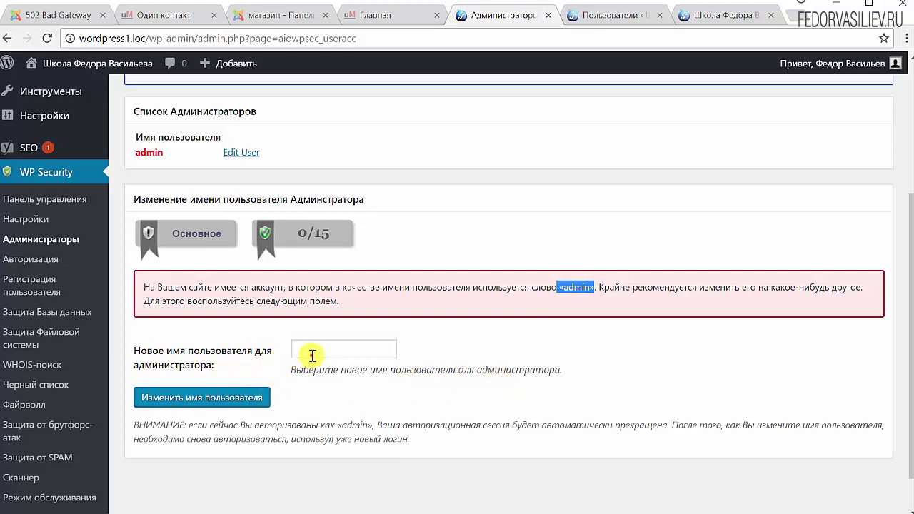
{"action": "left_click", "coordinate": [312, 355]}
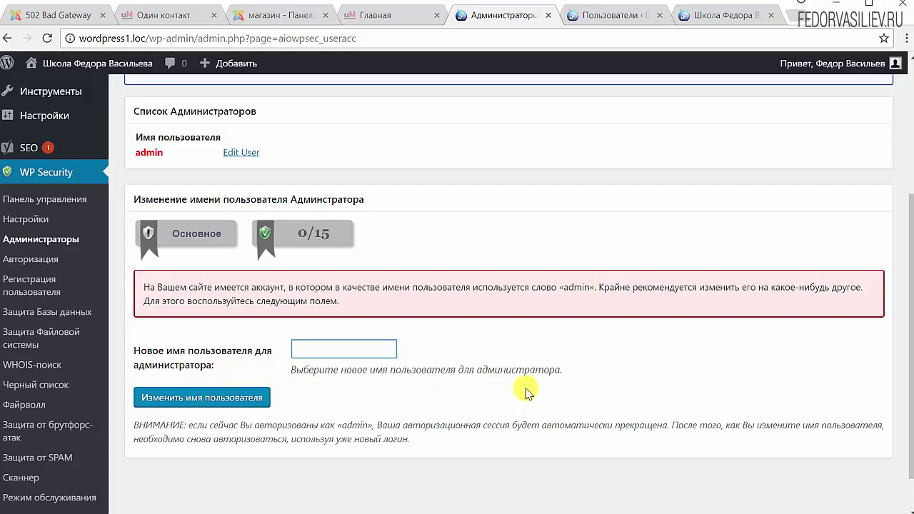
{"action": "type", "text": "fedo"}
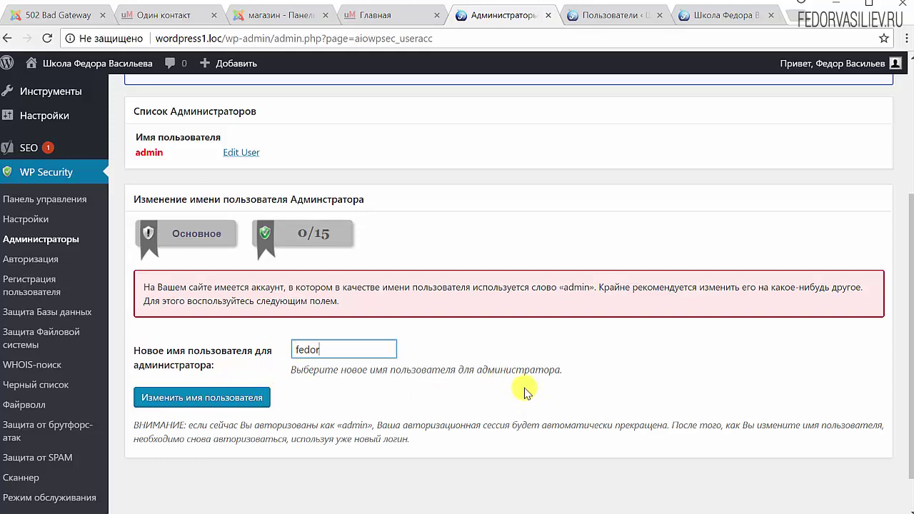
{"action": "type", "text": "r"}
{"action": "left_click", "coordinate": [197, 402]}
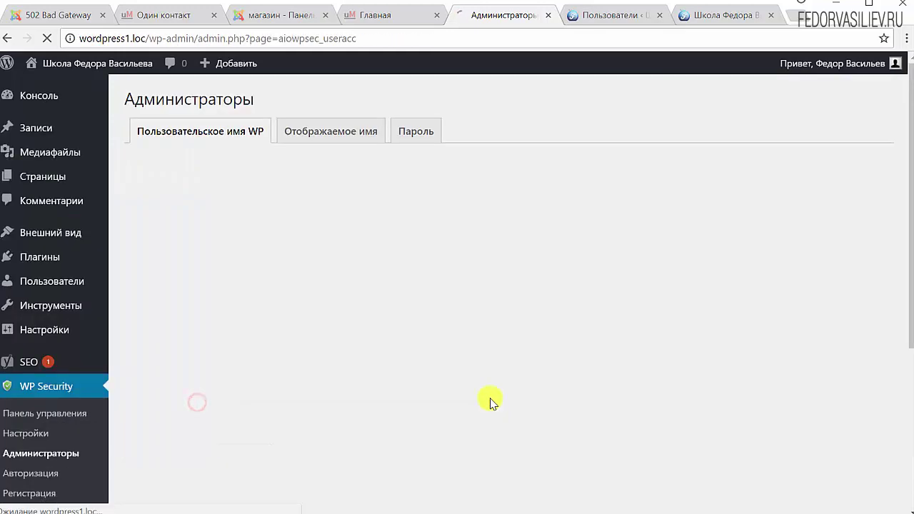
{"action": "left_click", "coordinate": [783, 511]}
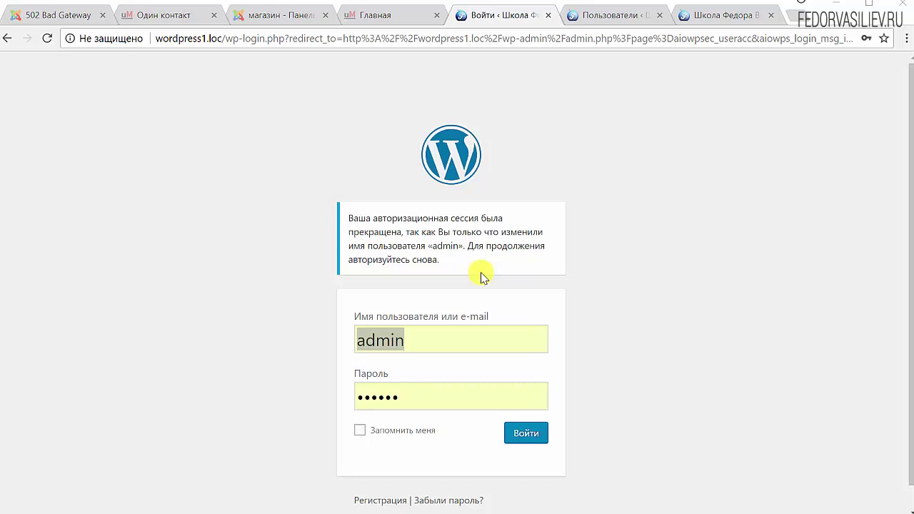
After admin is rejected, sign in with the new username and Запомнить меня ticked
{"action": "left_click", "coordinate": [381, 341]}
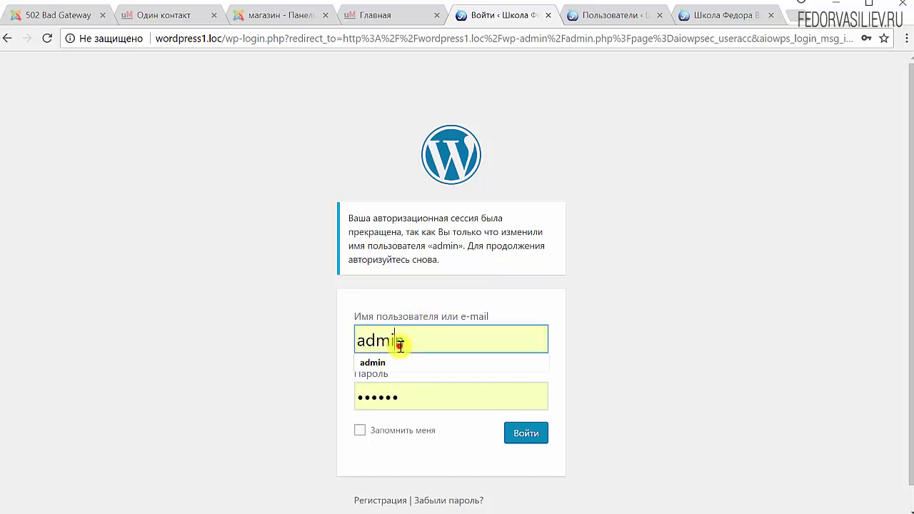
{"action": "left_click", "coordinate": [727, 321]}
{"action": "left_click", "coordinate": [529, 432]}
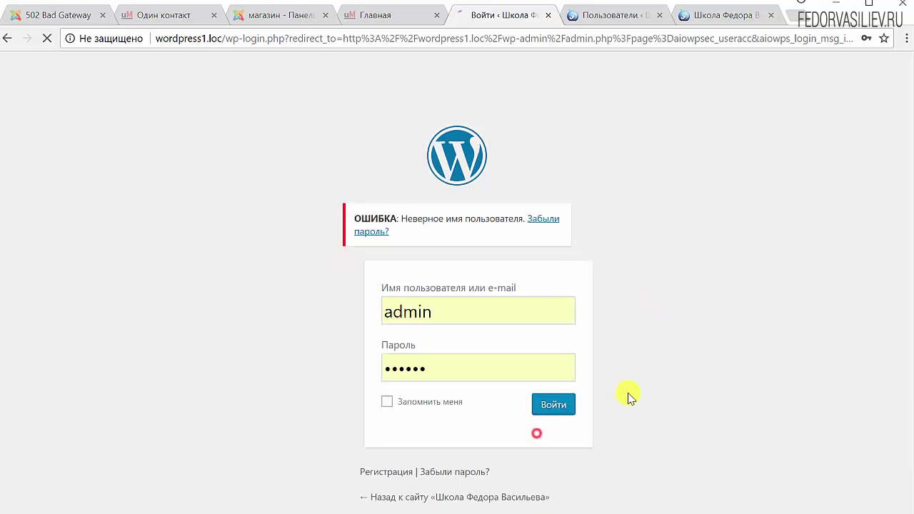
{"action": "left_click", "coordinate": [413, 309]}
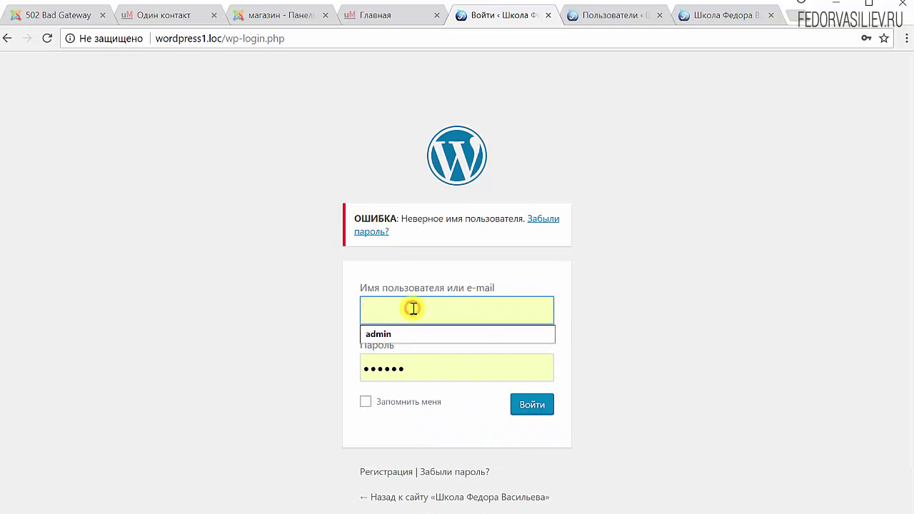
{"action": "type", "text": "fedor"}
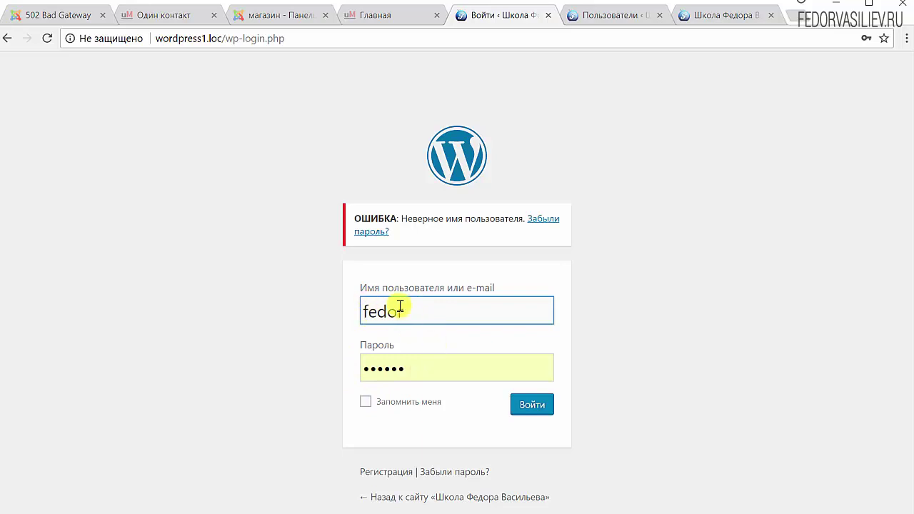
{"action": "left_click", "coordinate": [365, 402]}
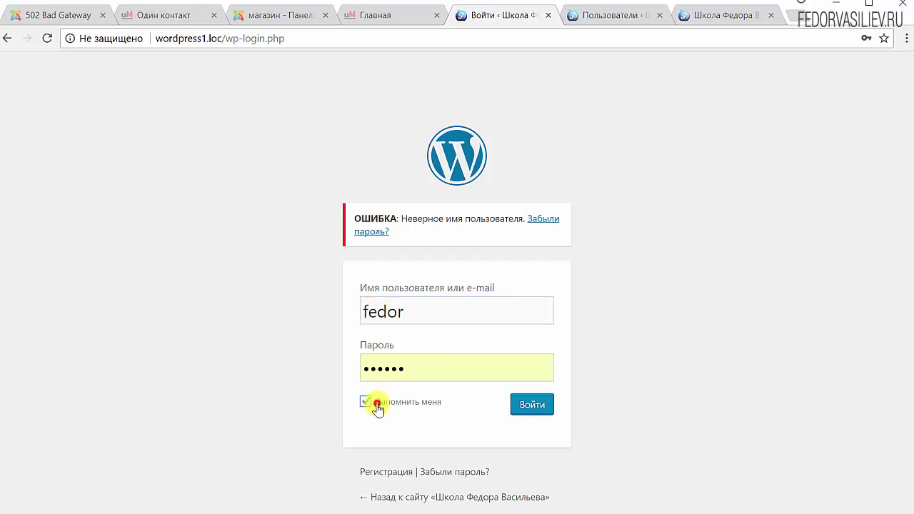
{"action": "left_click", "coordinate": [533, 405]}
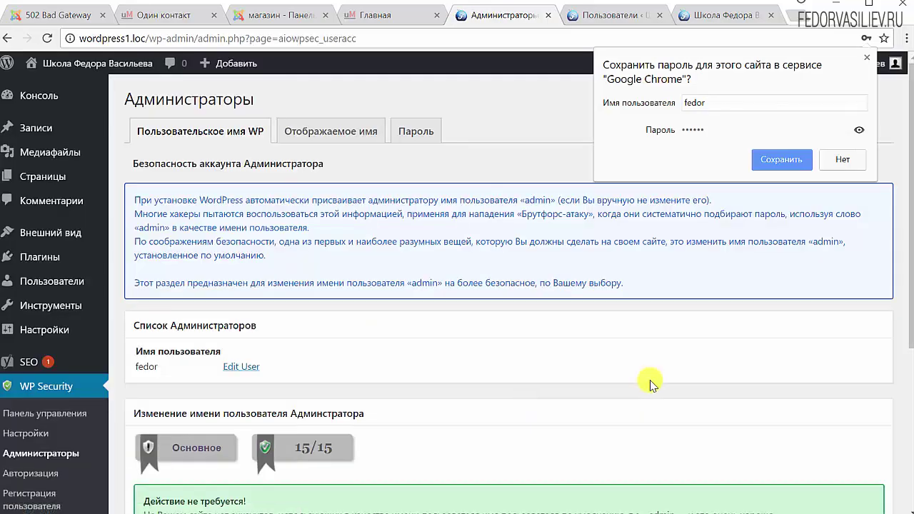
Save the WordPress login in Chrome's password prompt with Сохранить
{"action": "left_click", "coordinate": [763, 166]}
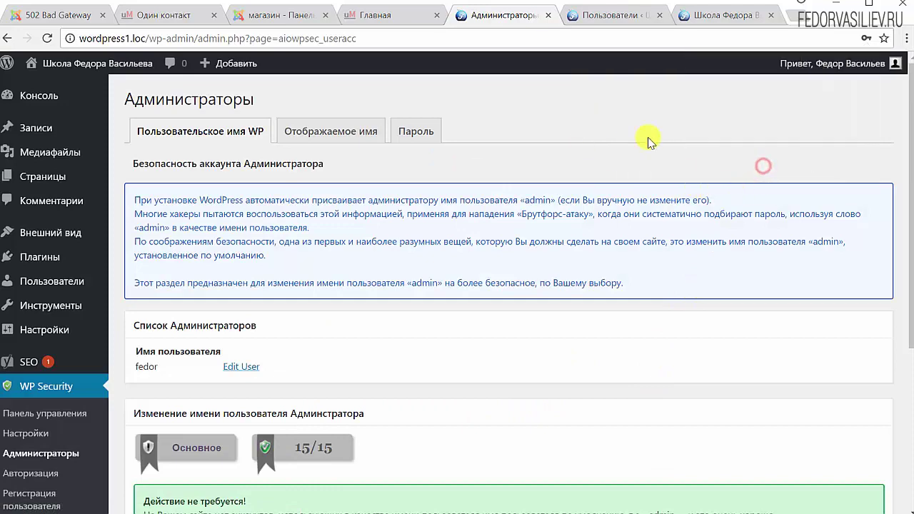
{"action": "scroll", "coordinate": [513, 274], "scroll_direction": "down", "scroll_amount": 2}
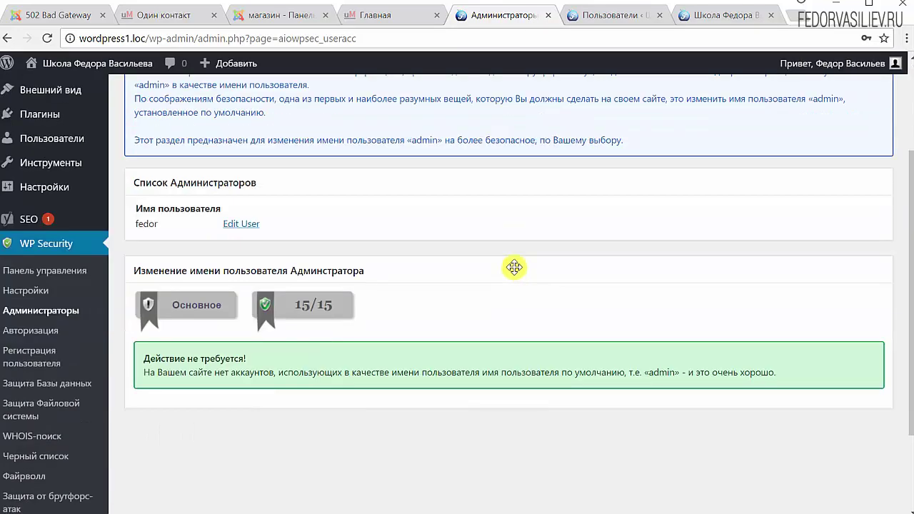
{"action": "scroll", "coordinate": [514, 267], "scroll_direction": "up", "scroll_amount": 1}
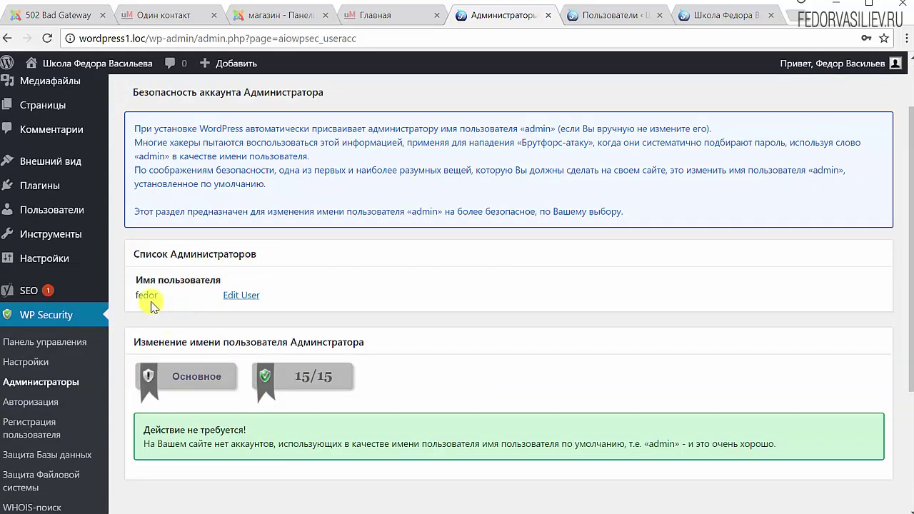
Review the Список Администраторов and its green 'Действие не требуется' notice for the default admin username
{"action": "left_click_drag", "start_coordinate": [137, 280], "coordinate": [164, 295]}
{"action": "left_click", "coordinate": [322, 282]}
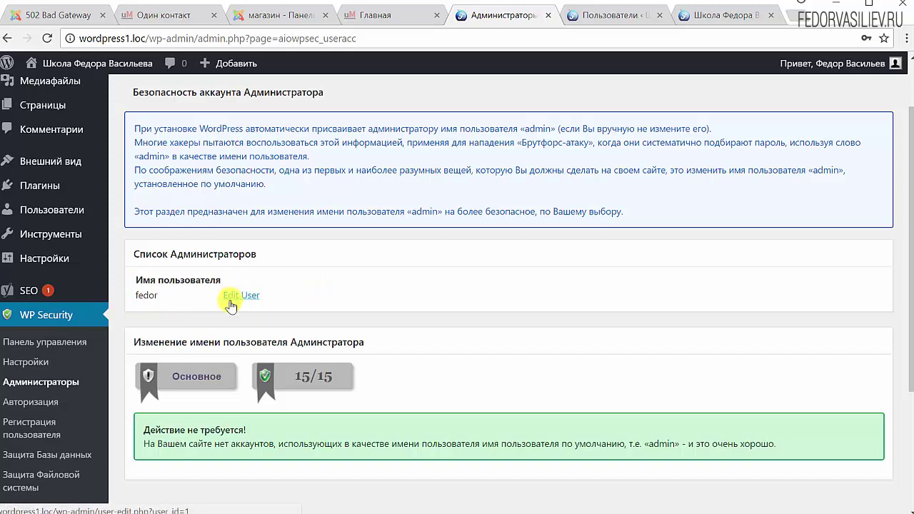
{"action": "scroll", "coordinate": [229, 305], "scroll_direction": "down", "scroll_amount": 2}
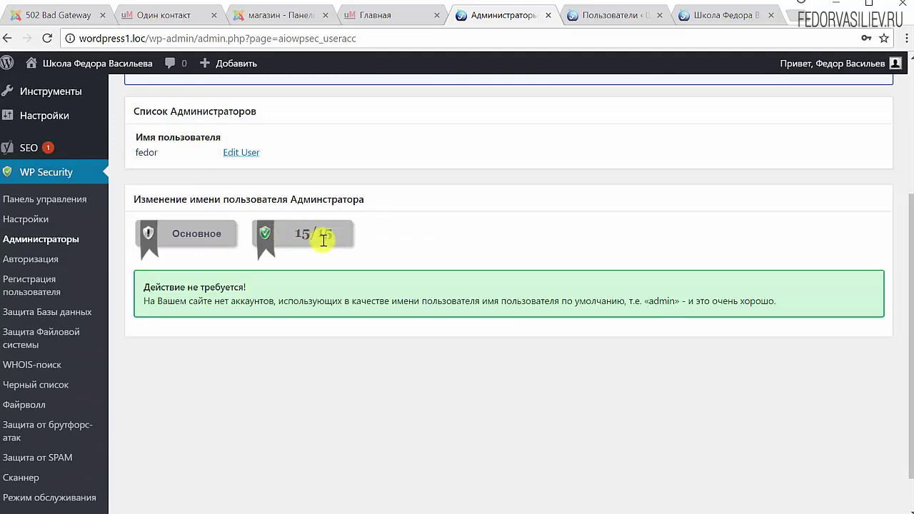
{"action": "left_click_drag", "start_coordinate": [155, 287], "coordinate": [286, 333]}
{"action": "left_click", "coordinate": [259, 373]}
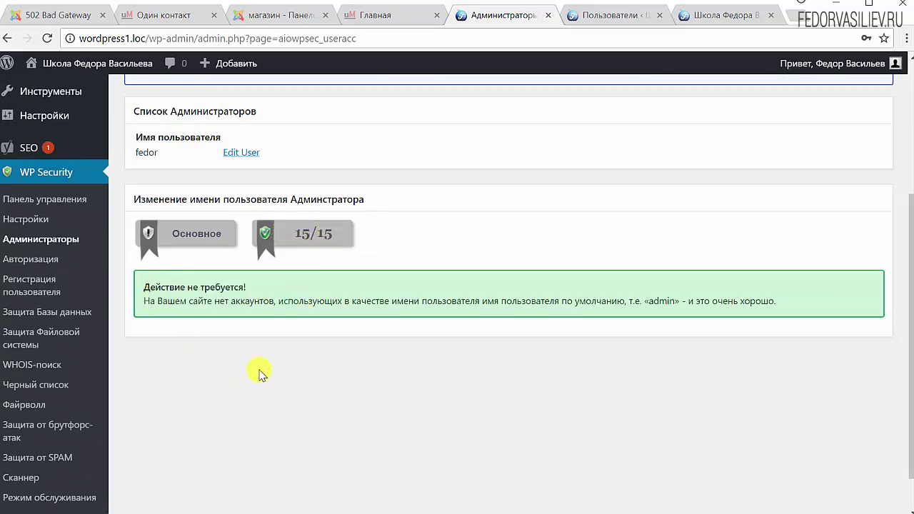
{"action": "scroll", "coordinate": [286, 332], "scroll_direction": "up", "scroll_amount": 3}
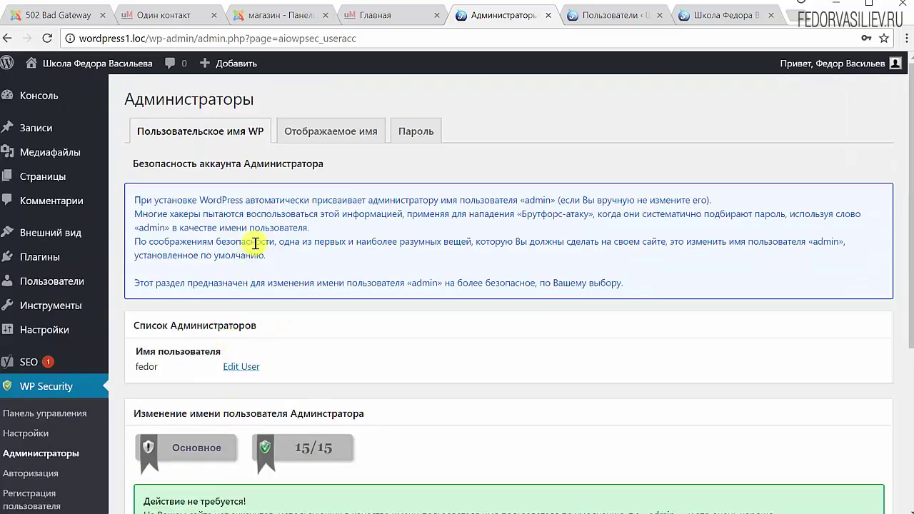
{"action": "scroll", "coordinate": [358, 228], "scroll_direction": "down", "scroll_amount": 2}
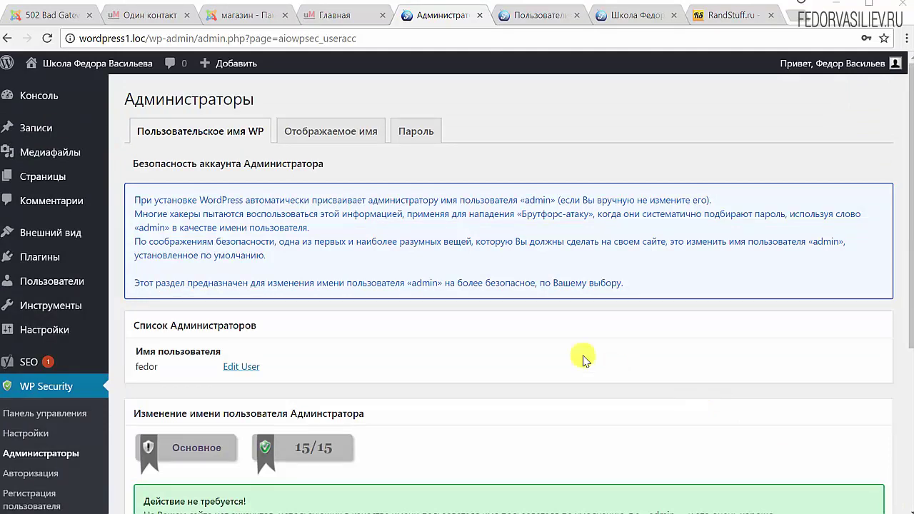
Check the Отображаемое имя section and the profile's 'Отображать как' choice, keeping it and confirming 5/5
{"action": "left_click", "coordinate": [325, 138]}
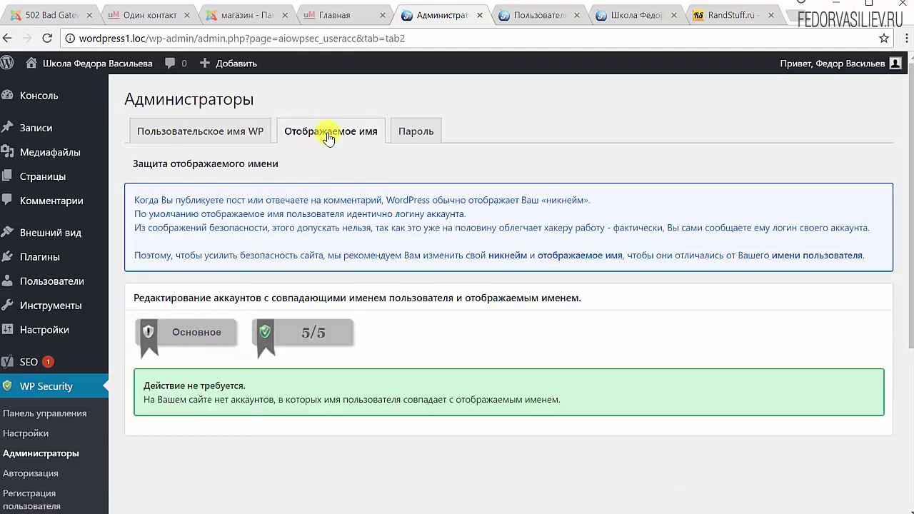
{"action": "left_click", "coordinate": [537, 14]}
{"action": "mouse_move", "coordinate": [255, 214]}
{"action": "left_click", "coordinate": [191, 202]}
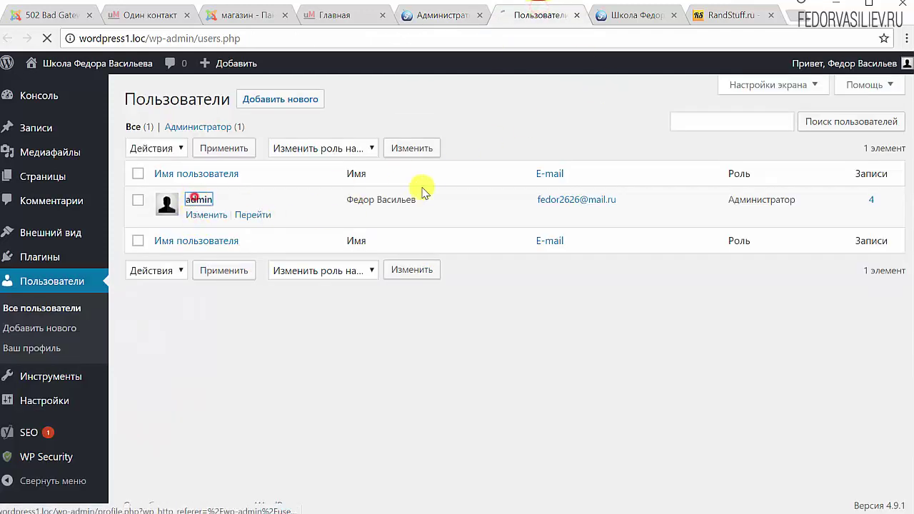
{"action": "scroll", "coordinate": [436, 187], "scroll_direction": "down", "scroll_amount": 7}
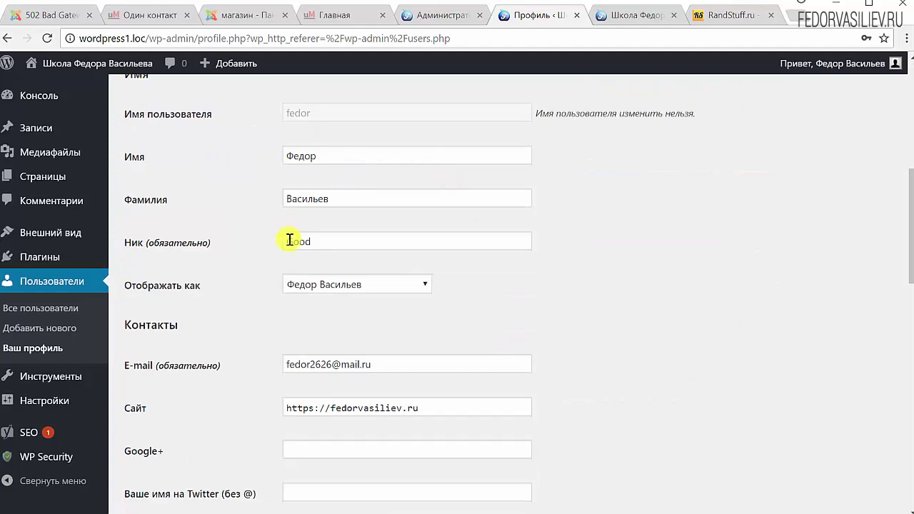
{"action": "left_click", "coordinate": [330, 291]}
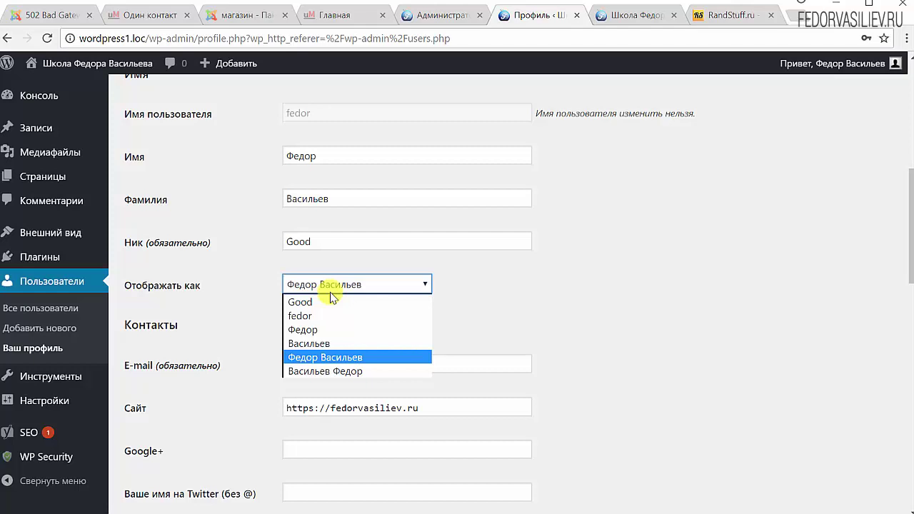
{"action": "left_click", "coordinate": [479, 308]}
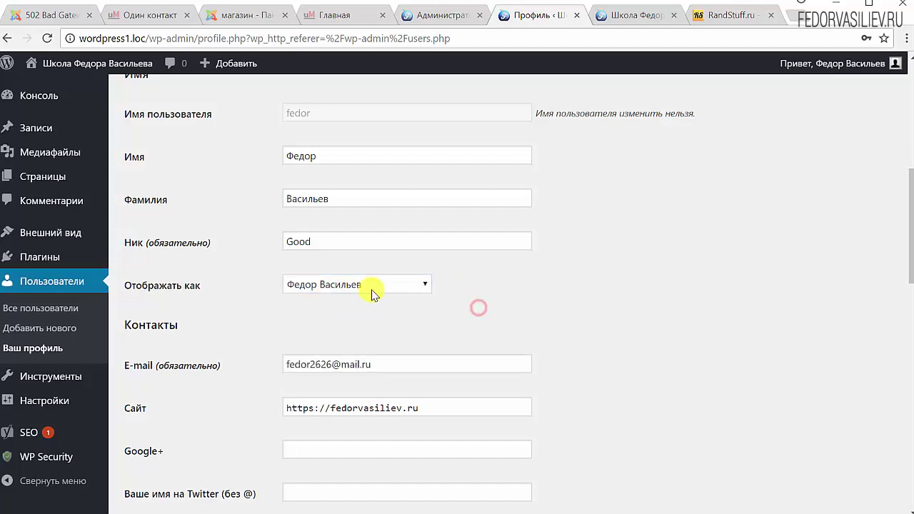
{"action": "scroll", "coordinate": [371, 293], "scroll_direction": "up", "scroll_amount": 6}
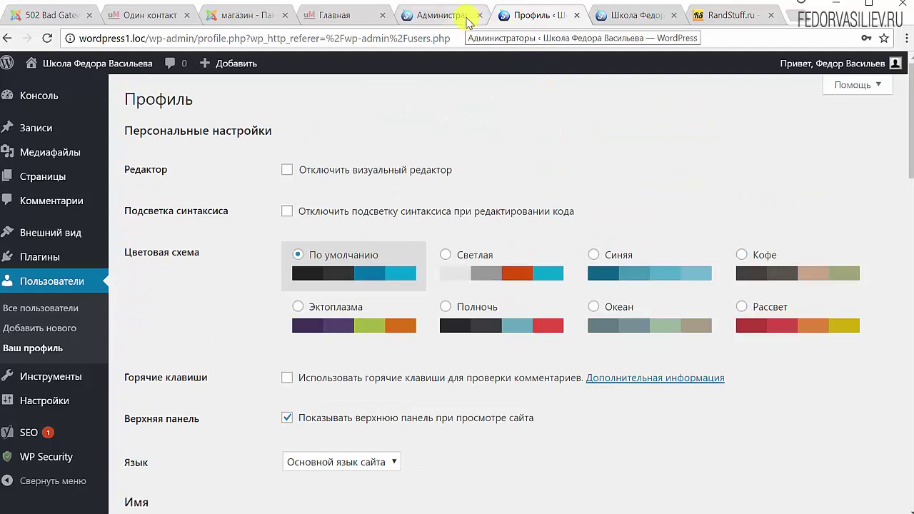
{"action": "left_click", "coordinate": [467, 20]}
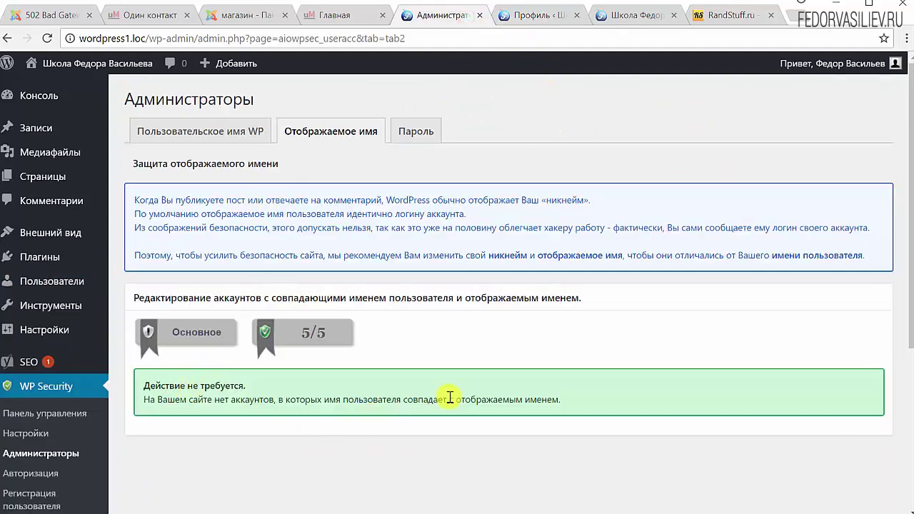
{"action": "left_click_drag", "start_coordinate": [347, 335], "coordinate": [300, 335]}
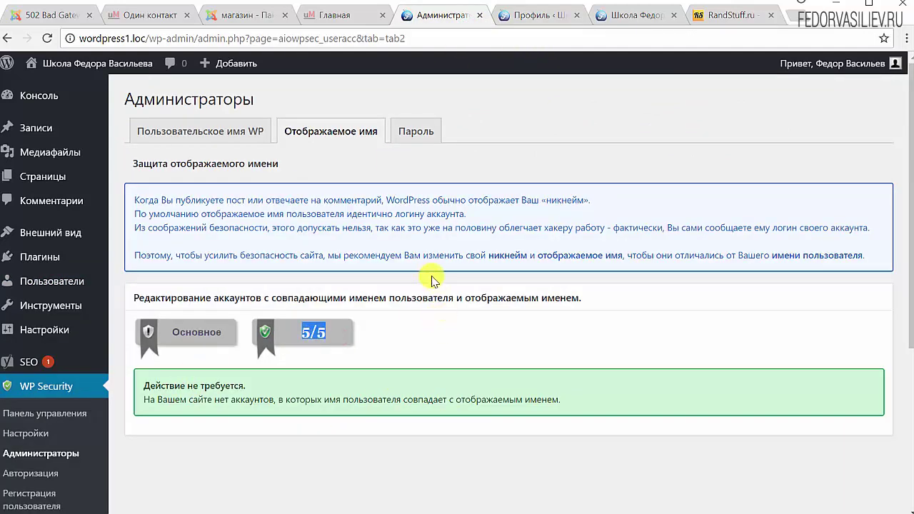
Show the Пароль tab's strength gauge, which estimates about one second to crack
{"action": "left_click", "coordinate": [416, 130]}
{"action": "scroll", "coordinate": [520, 233], "scroll_direction": "down", "scroll_amount": 2}
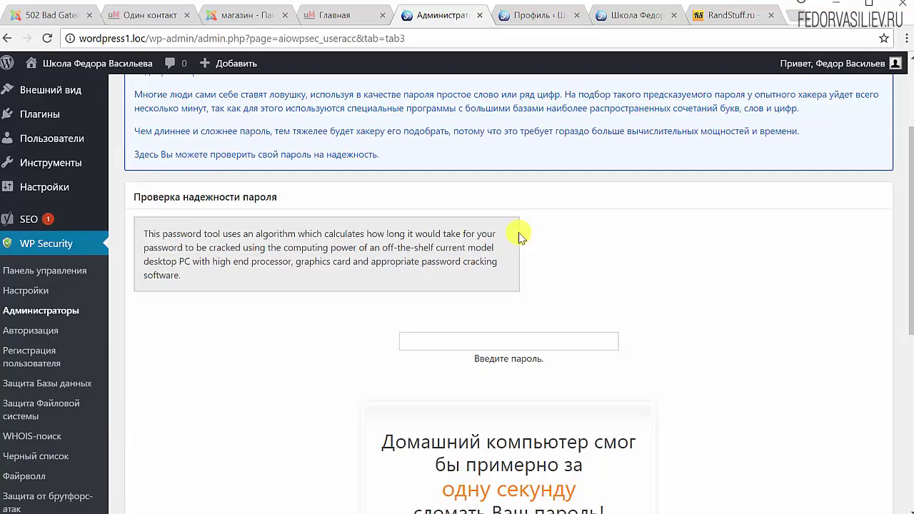
{"action": "scroll", "coordinate": [520, 238], "scroll_direction": "down", "scroll_amount": 4}
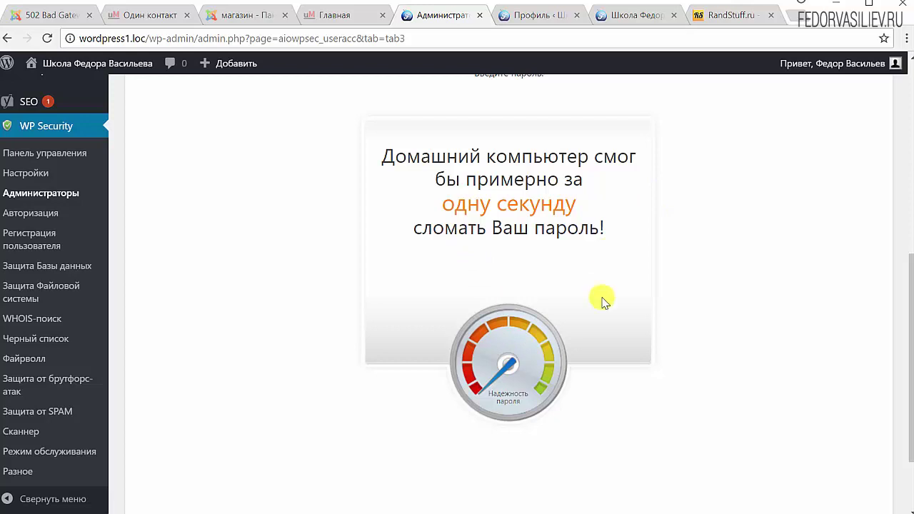
{"action": "scroll", "coordinate": [602, 301], "scroll_direction": "up", "scroll_amount": 4}
{"action": "scroll", "coordinate": [602, 301], "scroll_direction": "down", "scroll_amount": 2}
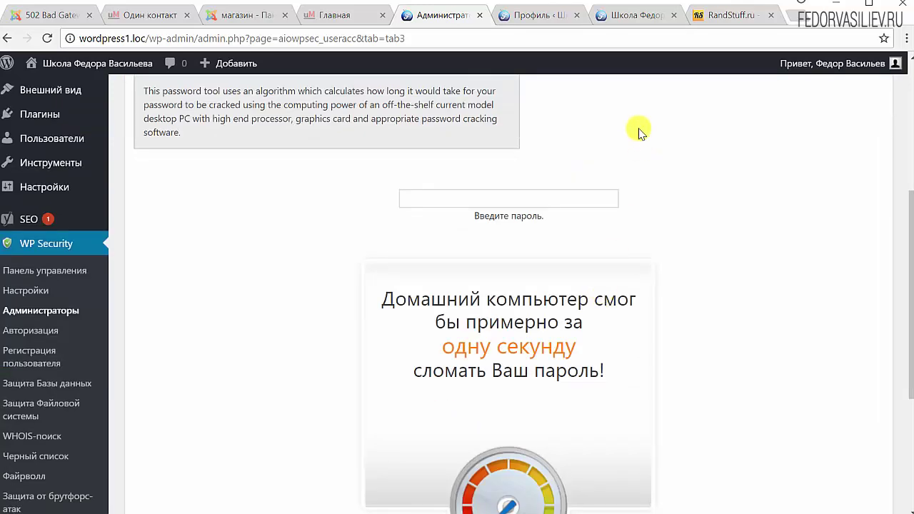
In RandStuff, generate a 16-character password with digits and special symbols
{"action": "left_click", "coordinate": [719, 20]}
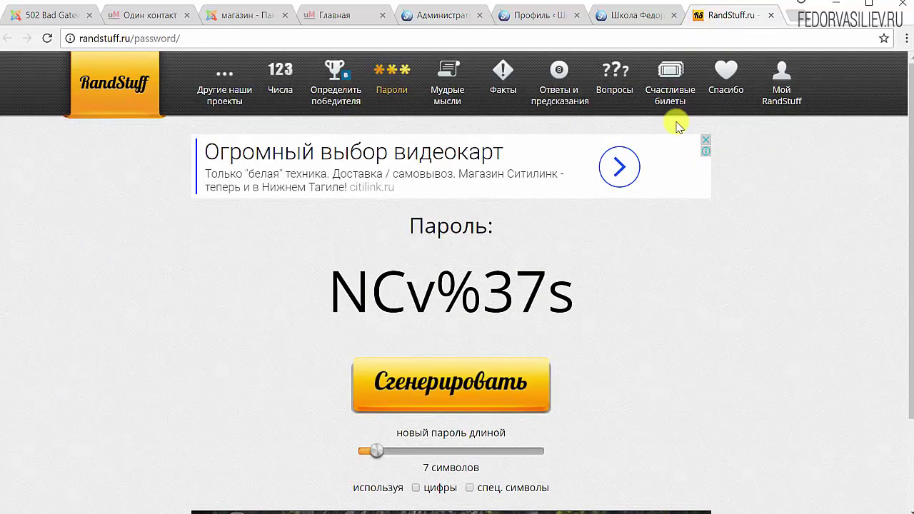
{"action": "scroll", "coordinate": [678, 126], "scroll_direction": "down", "scroll_amount": 2}
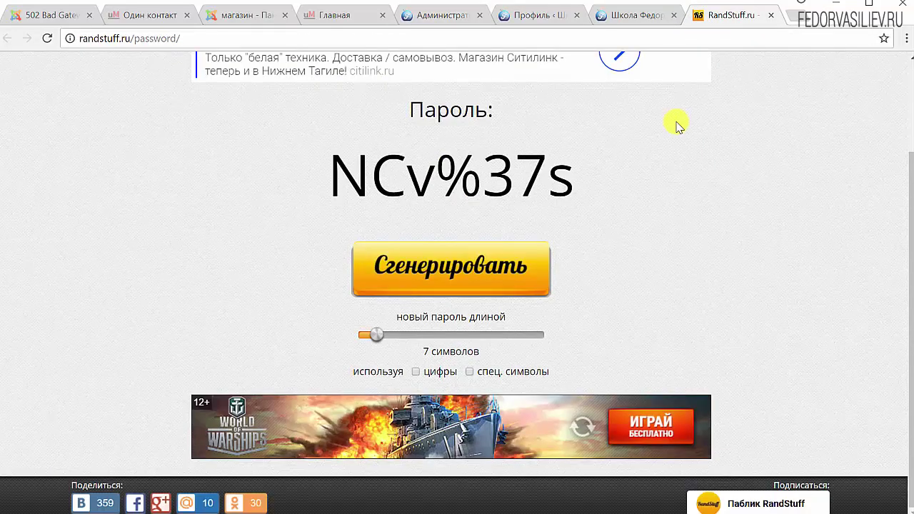
{"action": "left_click", "coordinate": [378, 335]}
{"action": "left_click_drag", "start_coordinate": [386, 339], "coordinate": [476, 342]}
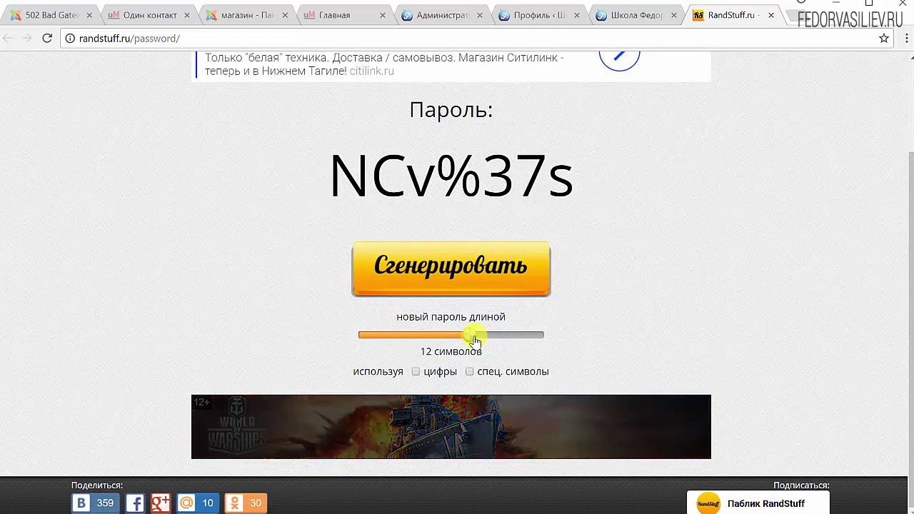
{"action": "left_click_drag", "start_coordinate": [471, 336], "coordinate": [579, 340]}
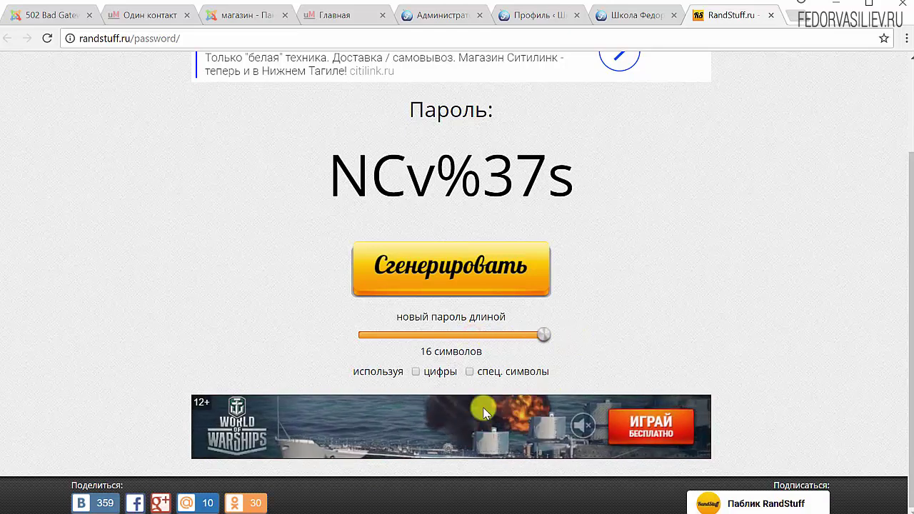
{"action": "left_click", "coordinate": [470, 372]}
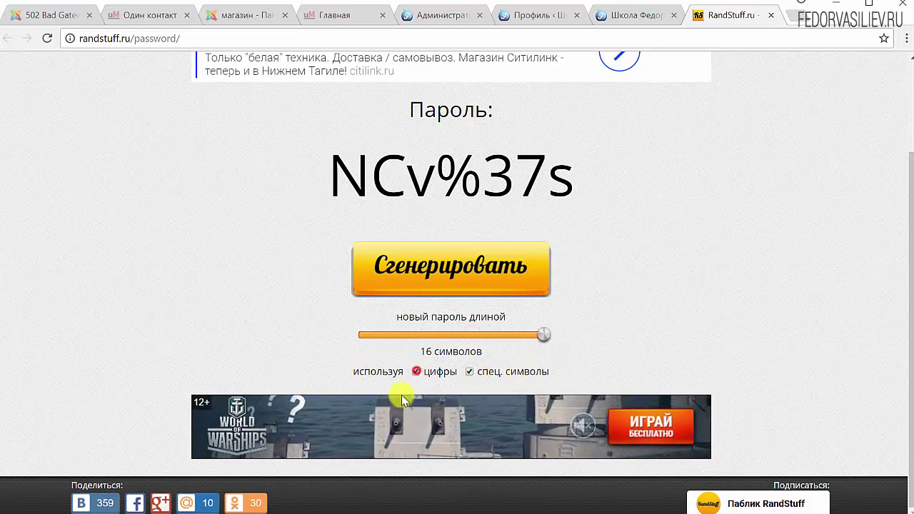
{"action": "left_click", "coordinate": [417, 372]}
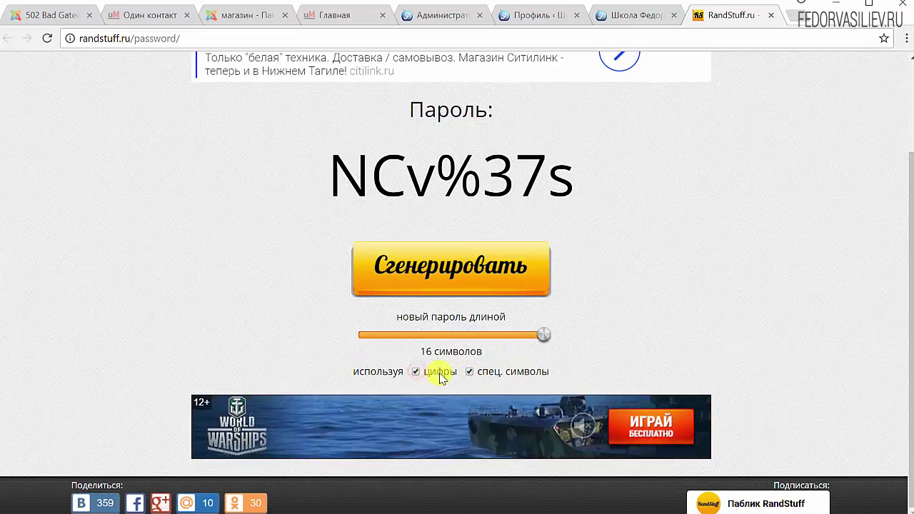
{"action": "left_click", "coordinate": [408, 267]}
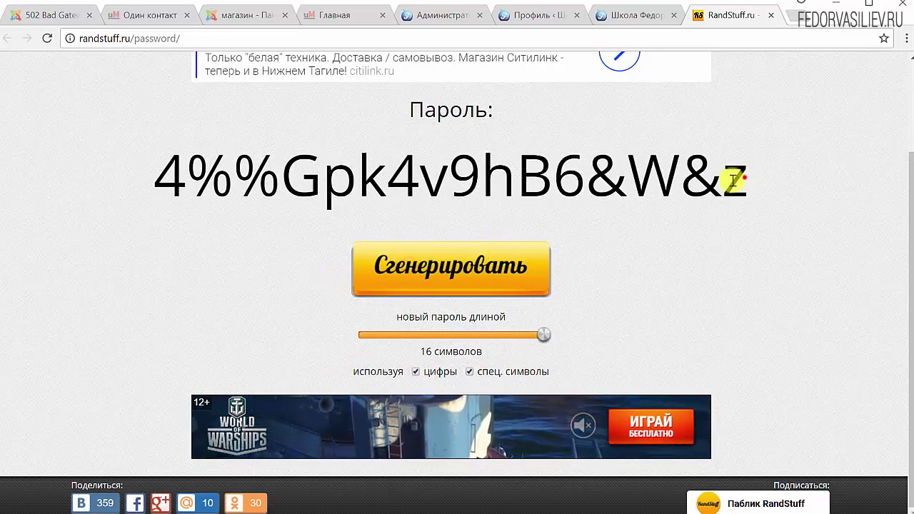
Copy the generated password and return to WordPress's password check field
{"action": "left_click_drag", "start_coordinate": [735, 180], "coordinate": [167, 179]}
{"action": "right_click", "coordinate": [167, 180]}
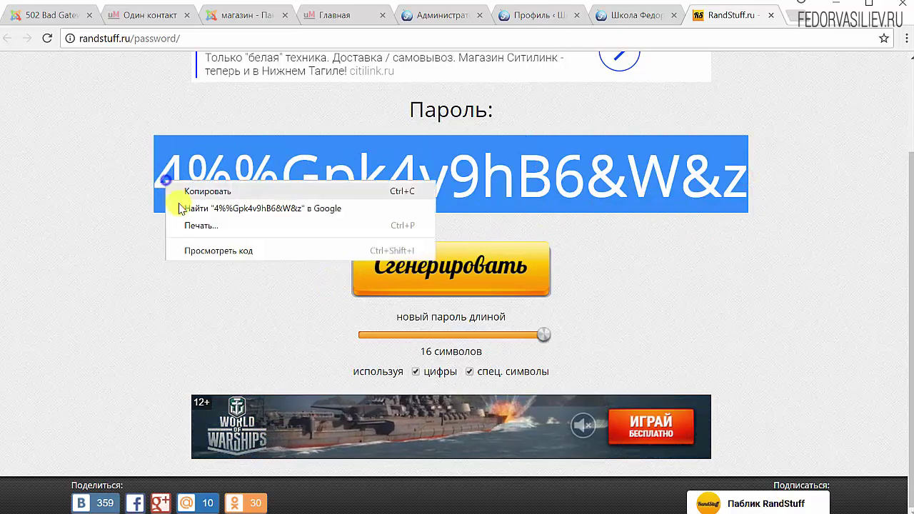
{"action": "left_click", "coordinate": [204, 187]}
{"action": "key", "text": "ctrl+5"}
{"action": "right_click", "coordinate": [420, 202]}
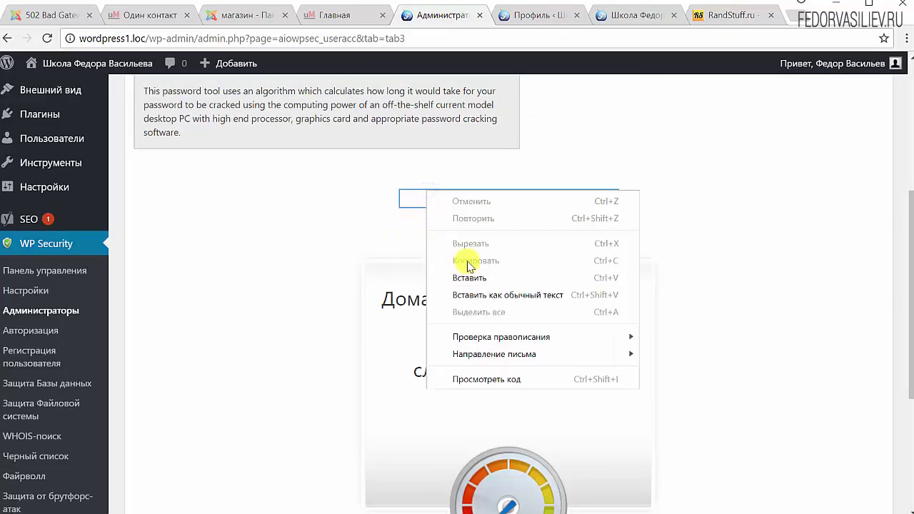
{"action": "left_click", "coordinate": [469, 275]}
{"action": "scroll", "coordinate": [502, 385], "scroll_direction": "down", "scroll_amount": 1}
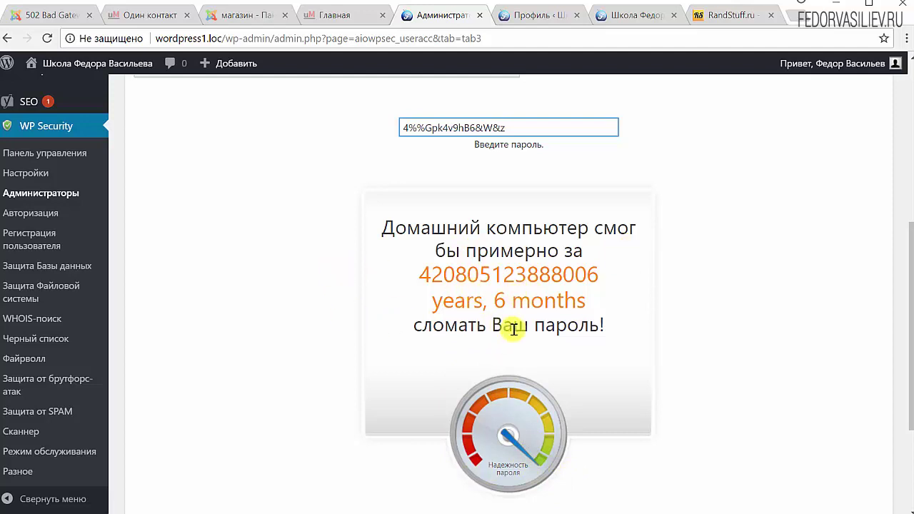
{"action": "scroll", "coordinate": [445, 298], "scroll_direction": "up", "scroll_amount": 2}
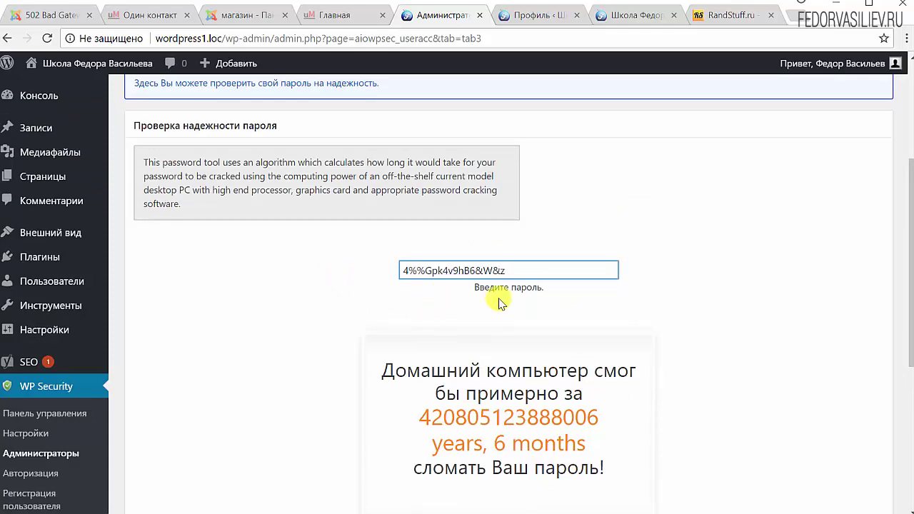
{"action": "scroll", "coordinate": [440, 289], "scroll_direction": "down", "scroll_amount": 4}
{"action": "scroll", "coordinate": [465, 214], "scroll_direction": "up", "scroll_amount": 4}
Set the copied password as the profile's new password and save with Обновить профиль
{"action": "left_click", "coordinate": [550, 21]}
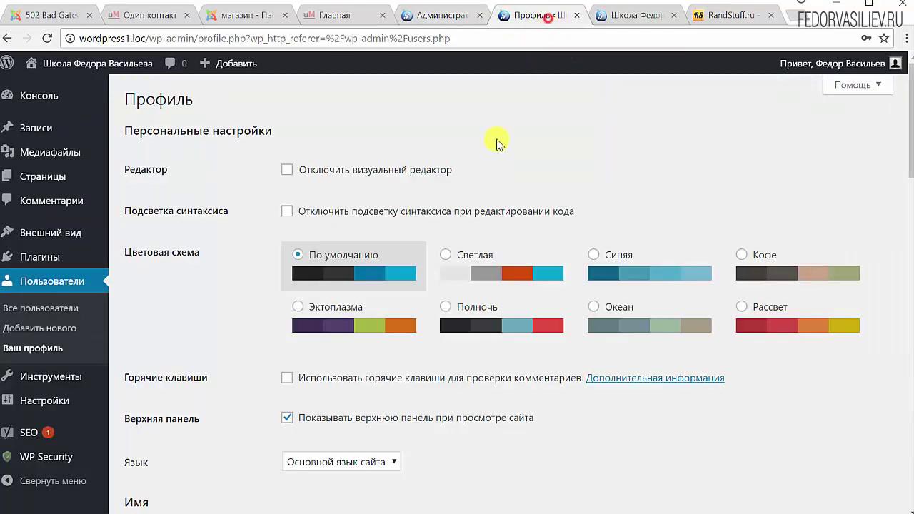
{"action": "scroll", "coordinate": [397, 241], "scroll_direction": "down", "scroll_amount": 15}
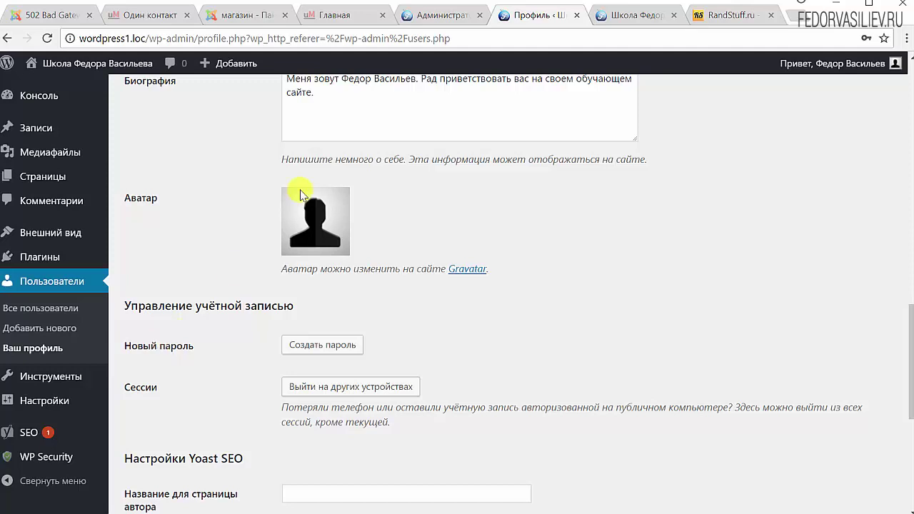
{"action": "left_click", "coordinate": [328, 346]}
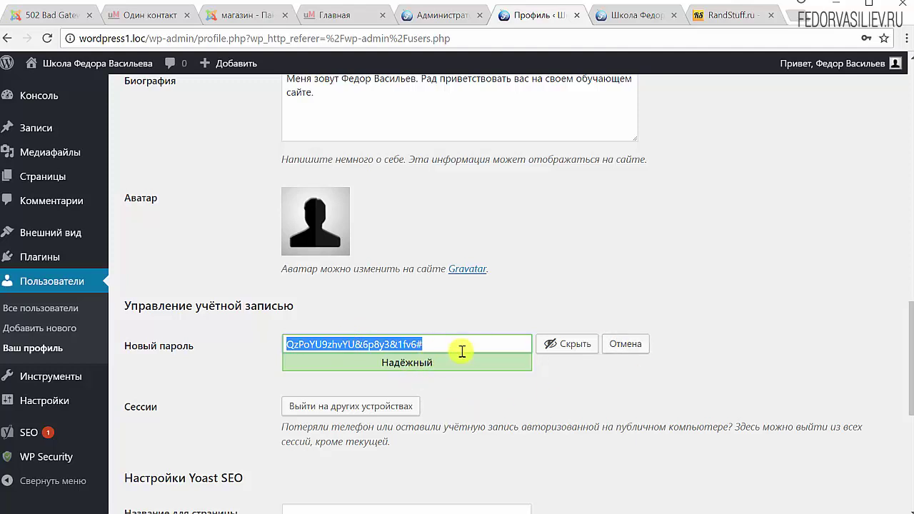
{"action": "key", "text": "ctrl+v"}
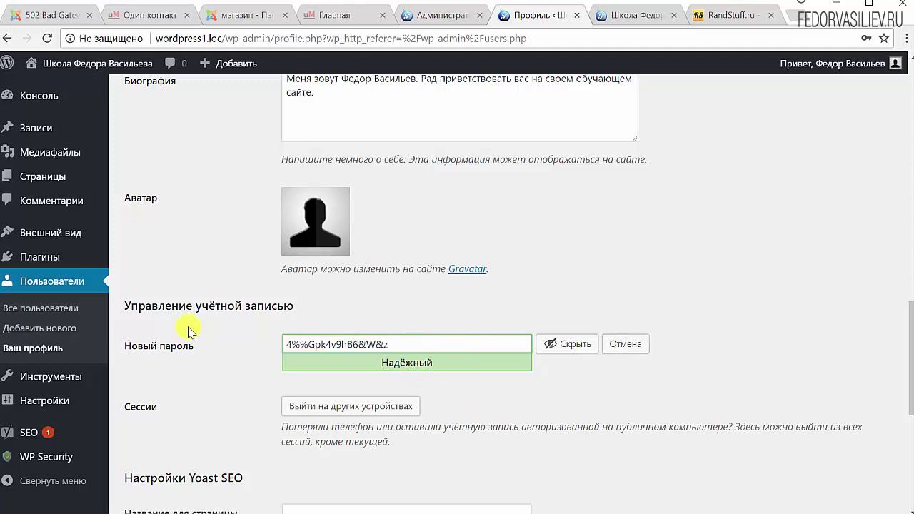
{"action": "scroll", "coordinate": [578, 392], "scroll_direction": "down", "scroll_amount": 5}
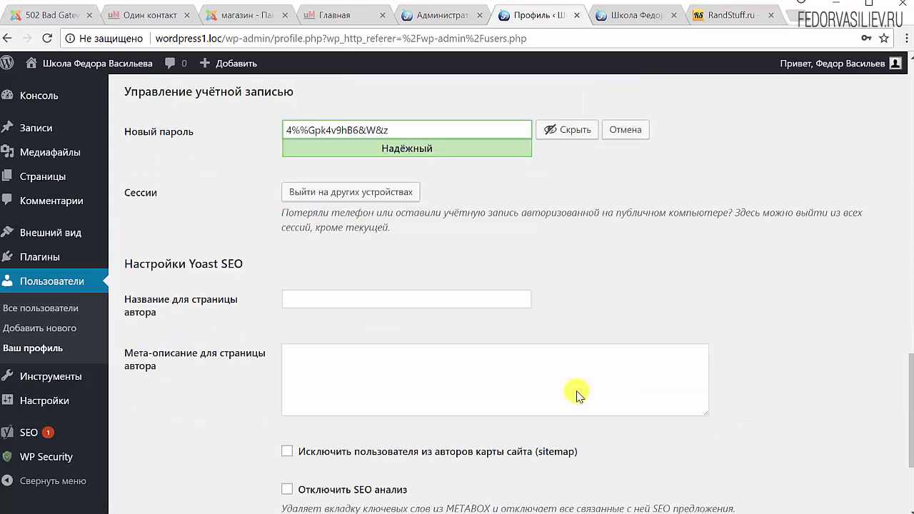
{"action": "left_click", "coordinate": [204, 449]}
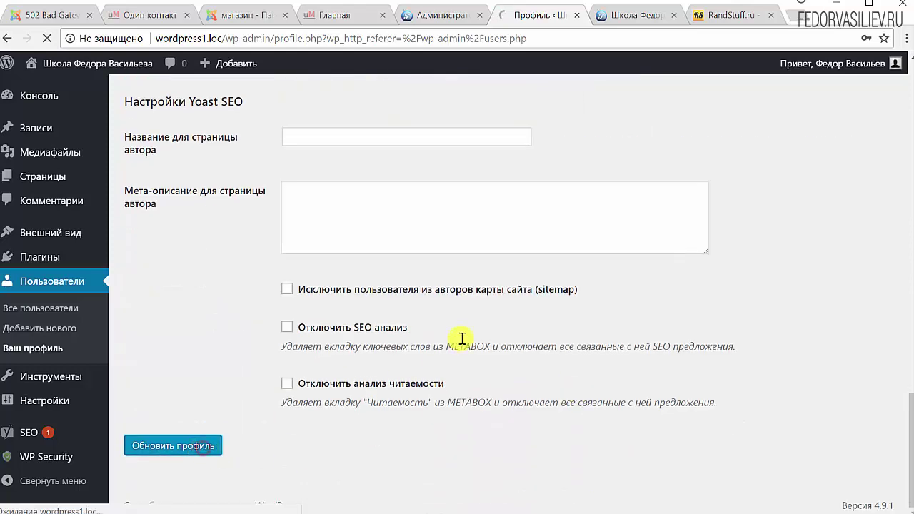
Log out, sign back in with the new password, and update Chrome's saved password
{"action": "mouse_move", "coordinate": [832, 63]}
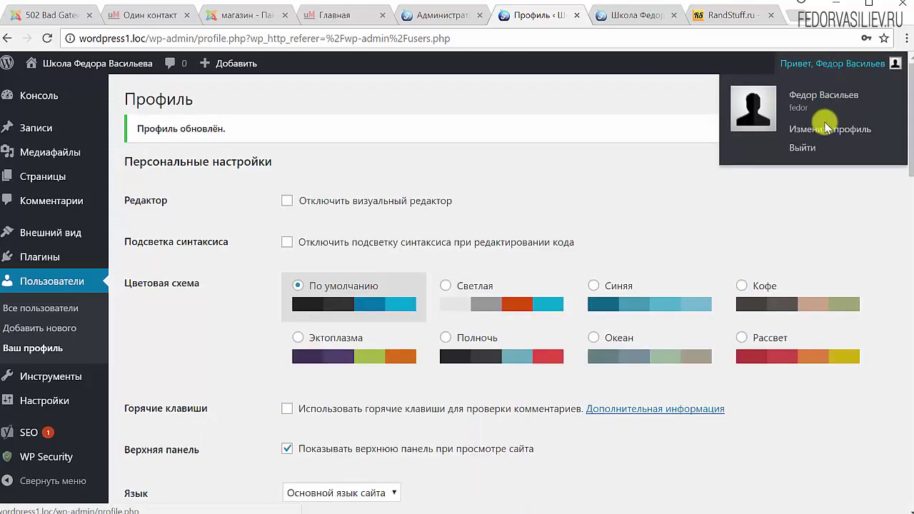
{"action": "left_click", "coordinate": [805, 148]}
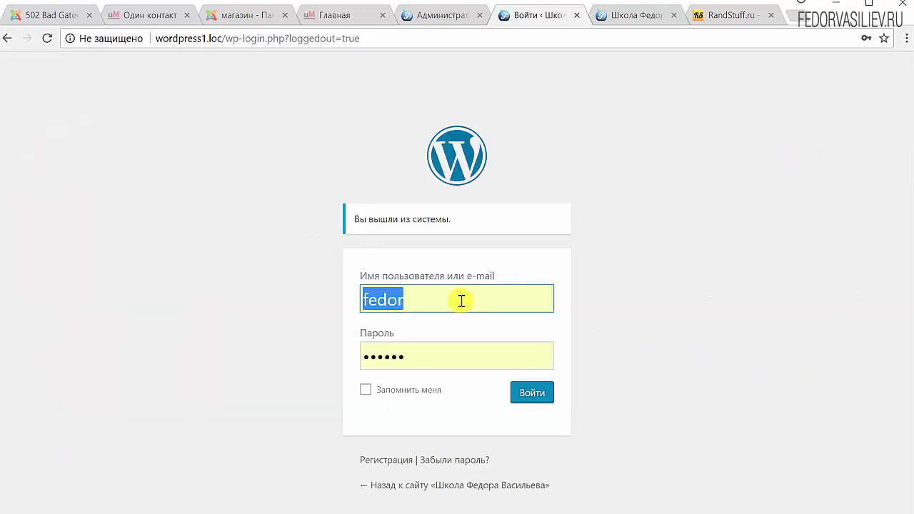
{"action": "left_click", "coordinate": [417, 360]}
{"action": "key", "text": "ctrl+v"}
{"action": "left_click", "coordinate": [429, 392]}
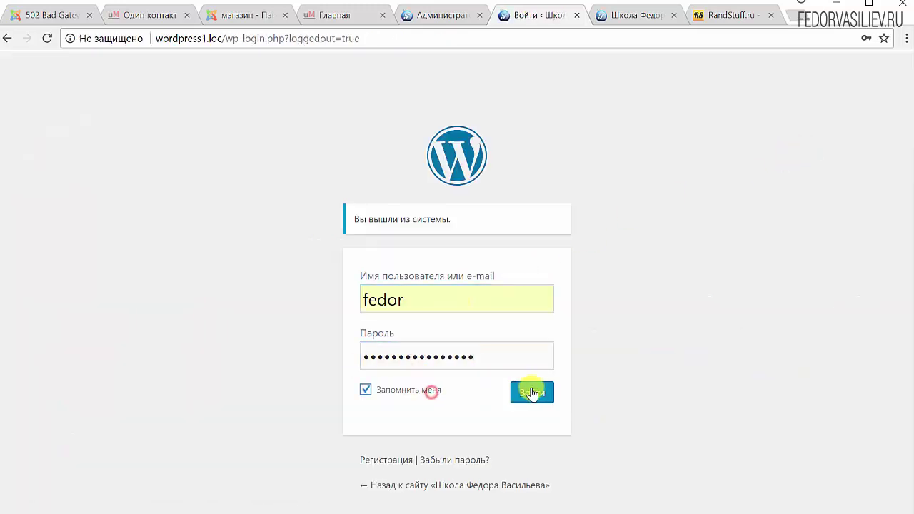
{"action": "left_click", "coordinate": [532, 392]}
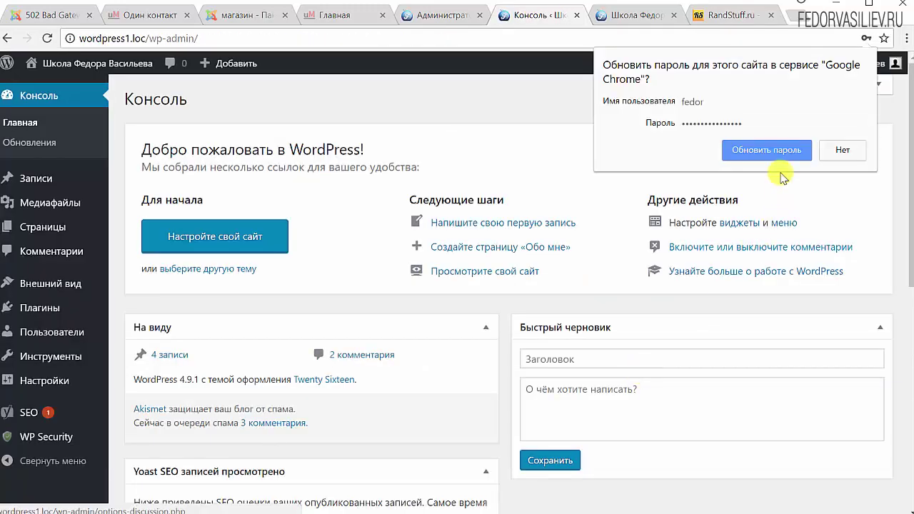
{"action": "left_click", "coordinate": [786, 152]}
{"action": "scroll", "coordinate": [638, 276], "scroll_direction": "down", "scroll_amount": 6}
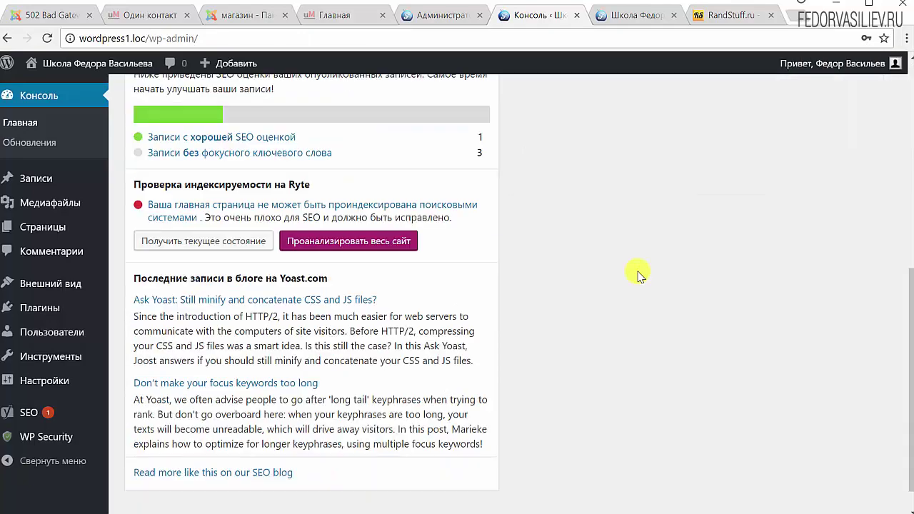
{"action": "scroll", "coordinate": [636, 271], "scroll_direction": "up", "scroll_amount": 6}
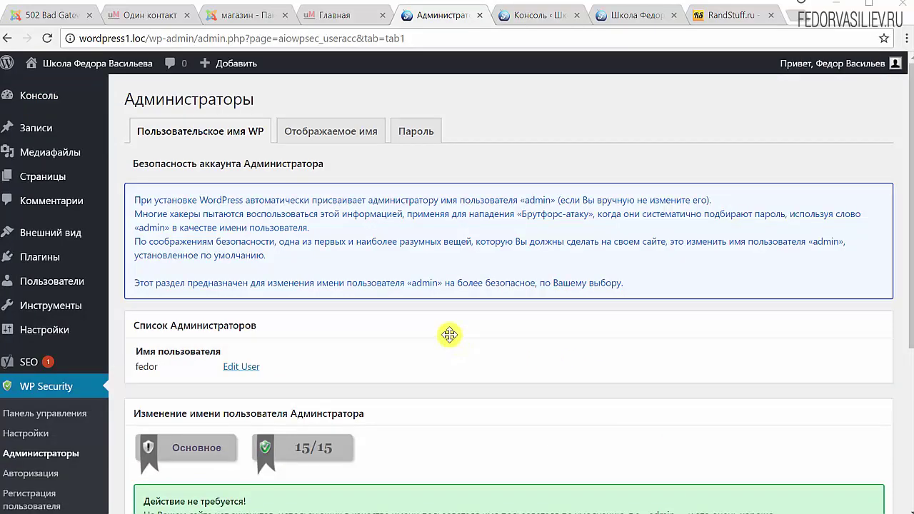
Open the WP Security Панель управления and review the security meter score of 20 and pie chart
{"action": "scroll", "coordinate": [449, 333], "scroll_direction": "down", "scroll_amount": 3}
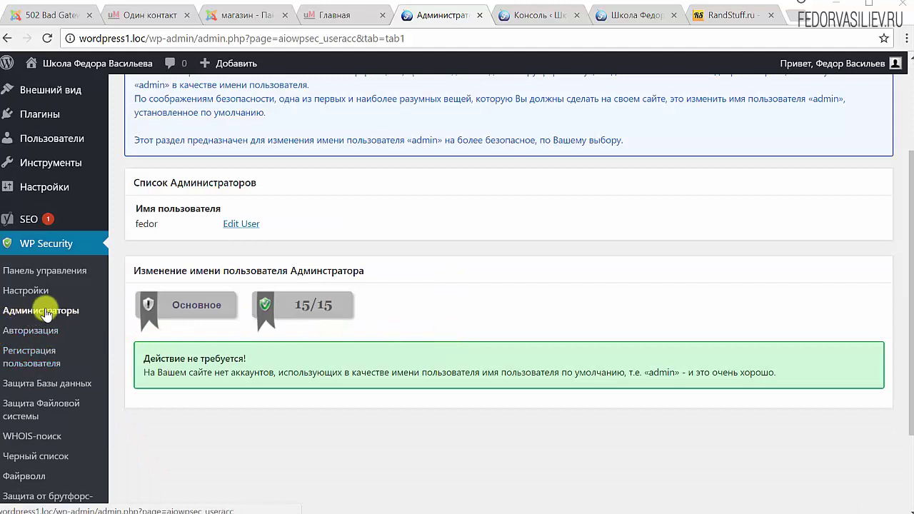
{"action": "left_click", "coordinate": [29, 270]}
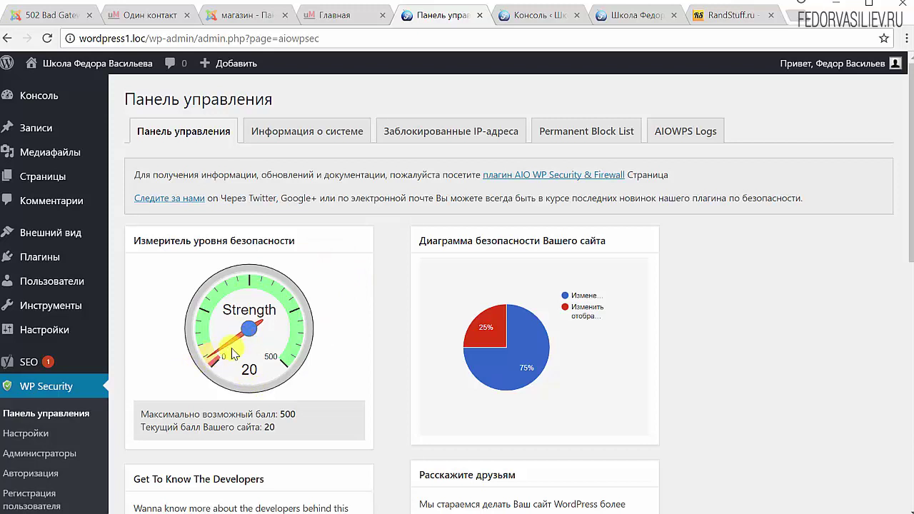
{"action": "scroll", "coordinate": [242, 321], "scroll_direction": "down", "scroll_amount": 1}
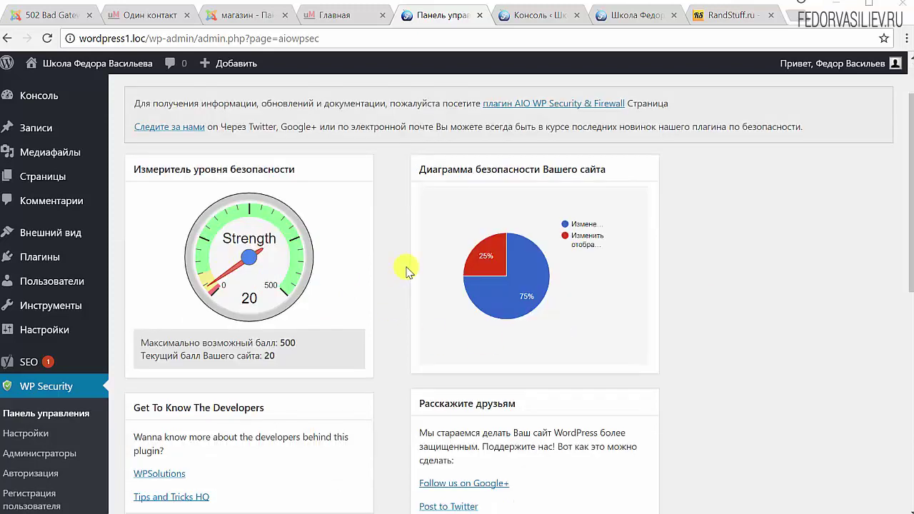
{"action": "mouse_move", "coordinate": [534, 322]}
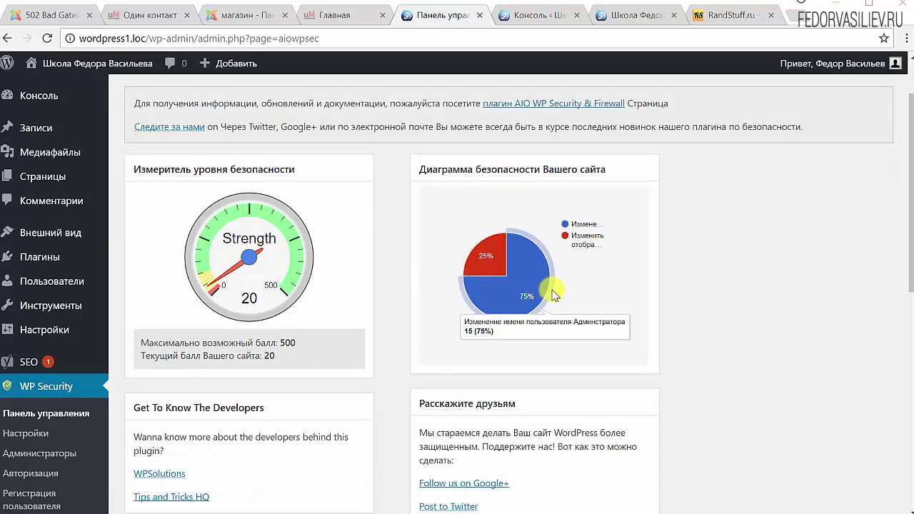
{"action": "scroll", "coordinate": [550, 285], "scroll_direction": "down", "scroll_amount": 4}
{"action": "scroll", "coordinate": [553, 287], "scroll_direction": "down", "scroll_amount": 1}
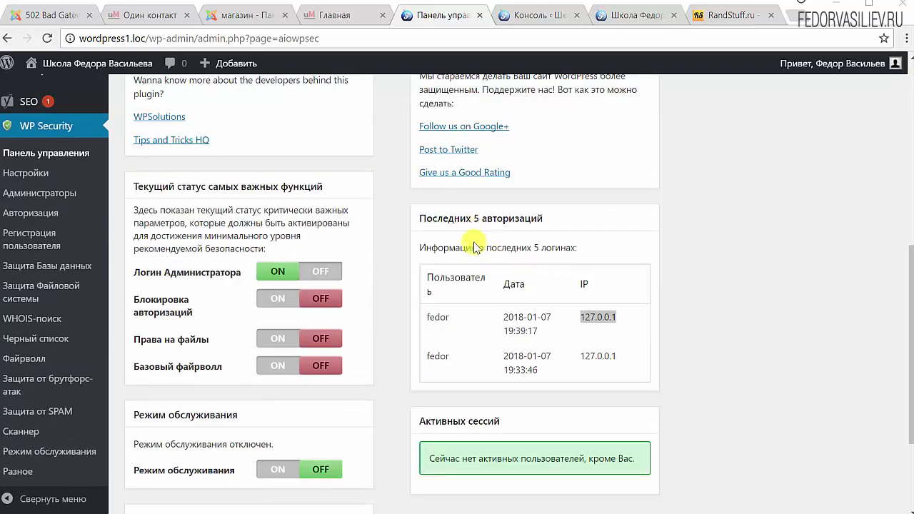
Inspect the 'Последних 5 авторизаций' table's usernames, login times and IP addresses
{"action": "left_click", "coordinate": [429, 319]}
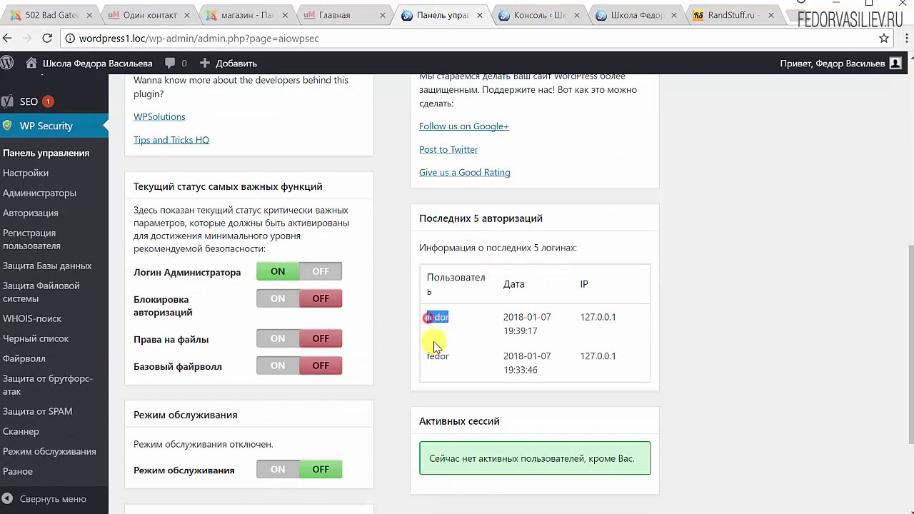
{"action": "double_click", "coordinate": [430, 356]}
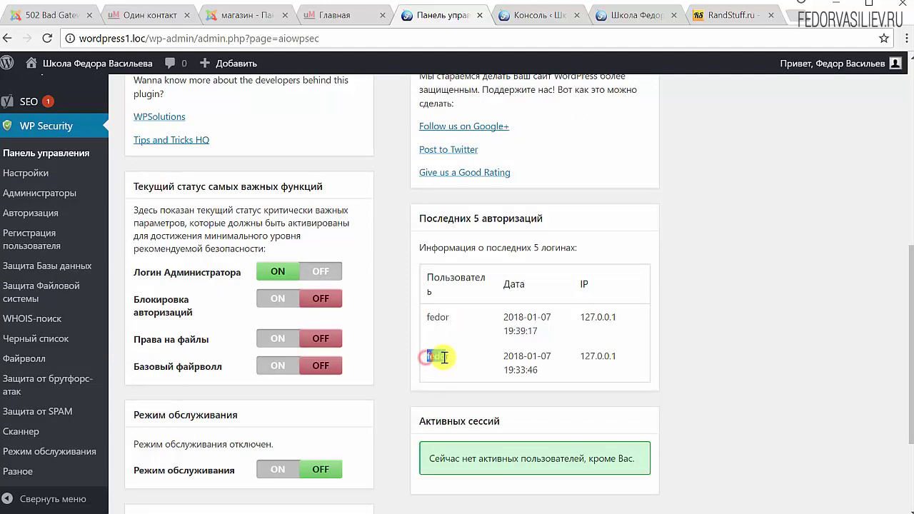
{"action": "triple_click", "coordinate": [517, 318]}
{"action": "double_click", "coordinate": [582, 316]}
{"action": "left_click_drag", "start_coordinate": [600, 330], "coordinate": [666, 331]}
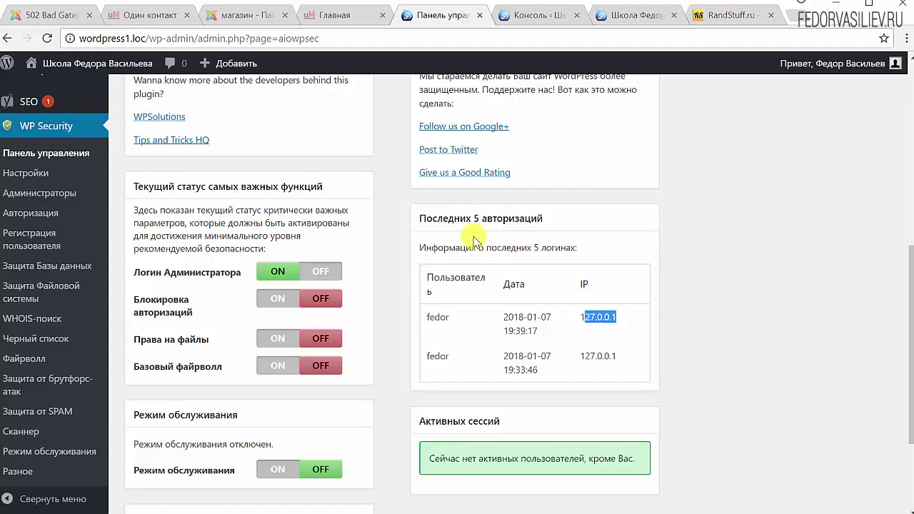
{"action": "scroll", "coordinate": [474, 241], "scroll_direction": "down", "scroll_amount": 1}
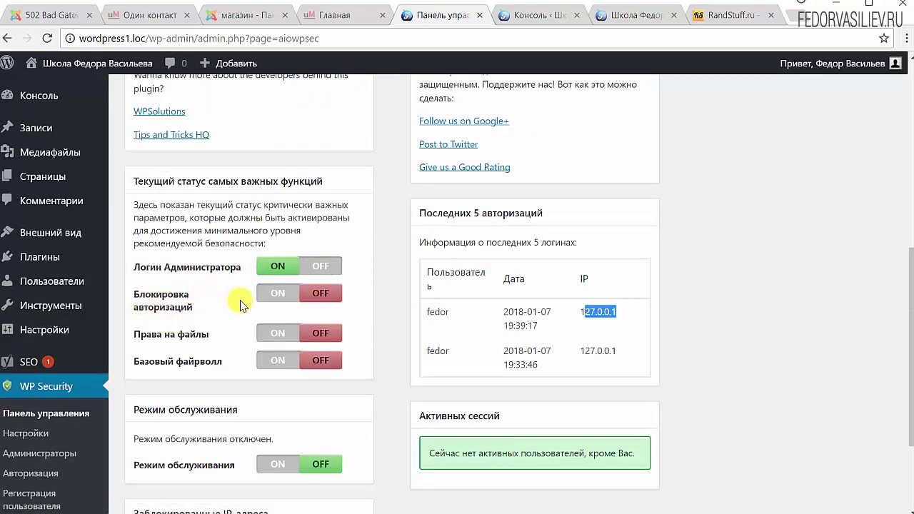
{"action": "left_click", "coordinate": [277, 294]}
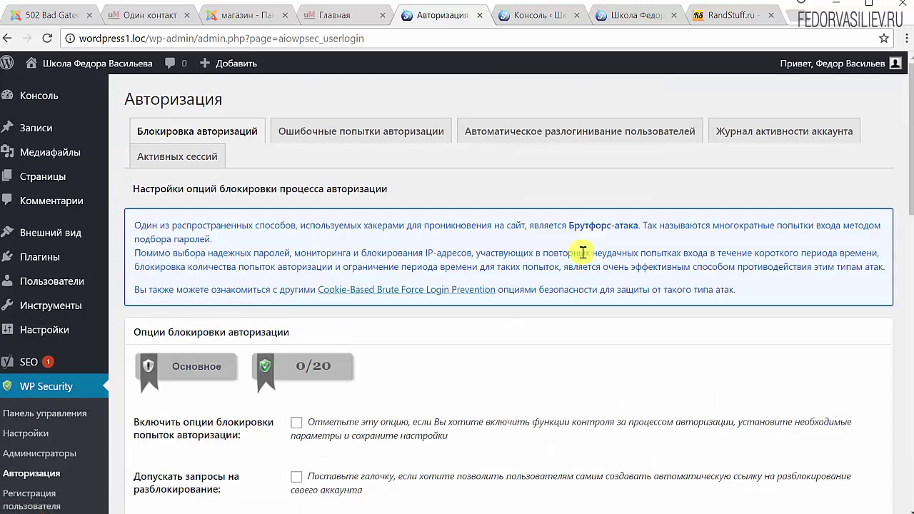
Tick 'Включить опции блокировки попыток авторизации' to enable login lockout
{"action": "scroll", "coordinate": [582, 252], "scroll_direction": "down", "scroll_amount": 3}
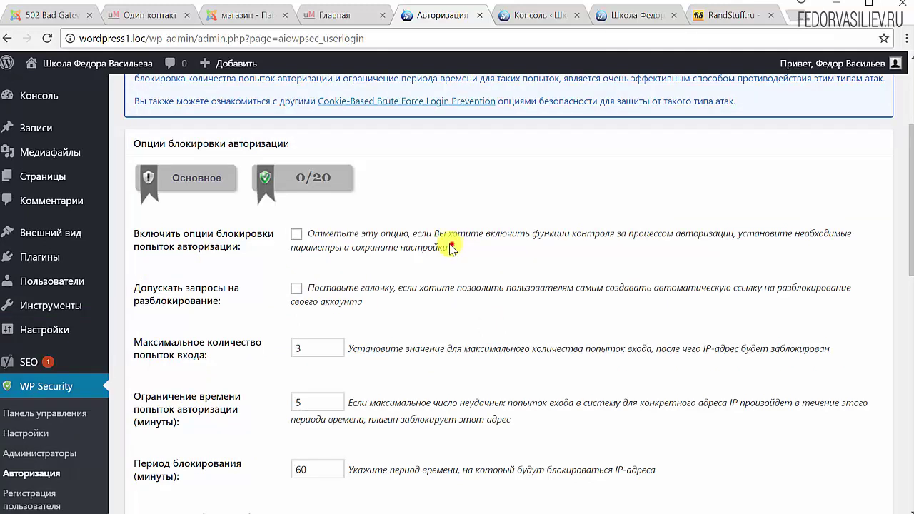
{"action": "left_click_drag", "start_coordinate": [454, 248], "coordinate": [353, 236]}
{"action": "left_click", "coordinate": [472, 241]}
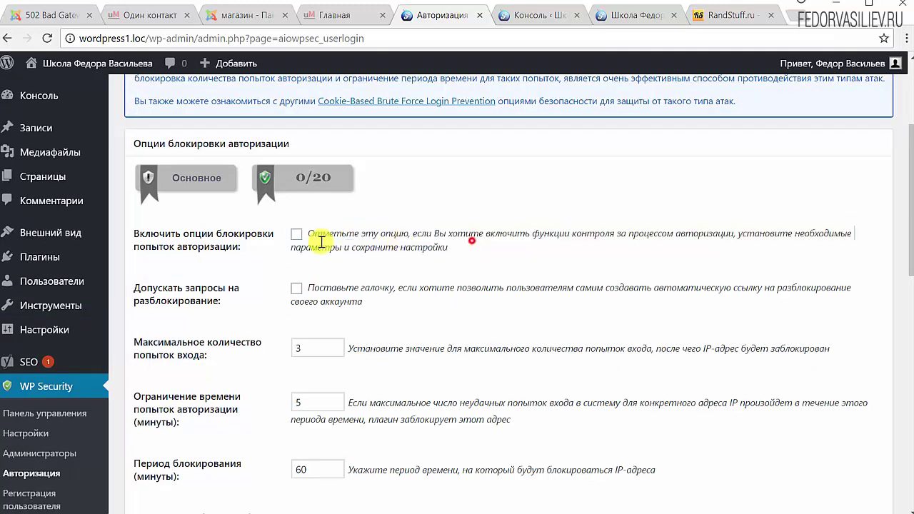
{"action": "left_click", "coordinate": [296, 234]}
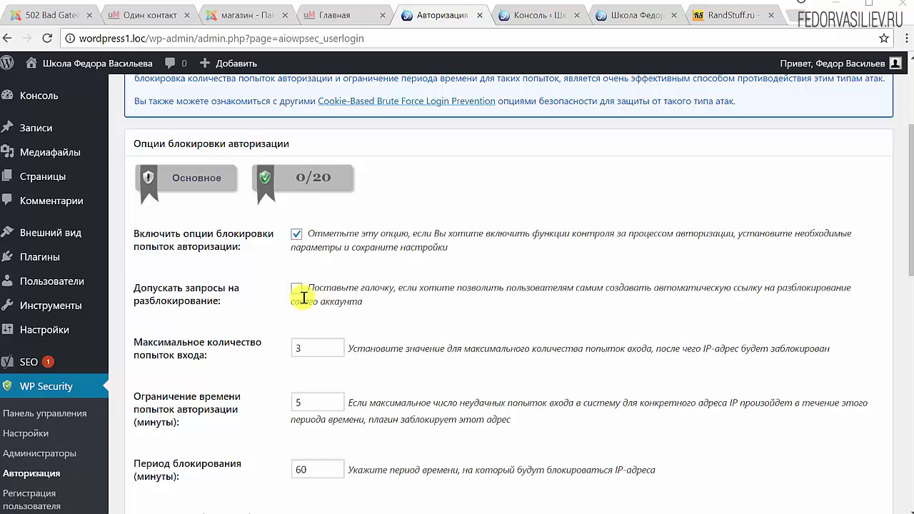
{"action": "scroll", "coordinate": [425, 299], "scroll_direction": "down", "scroll_amount": 2}
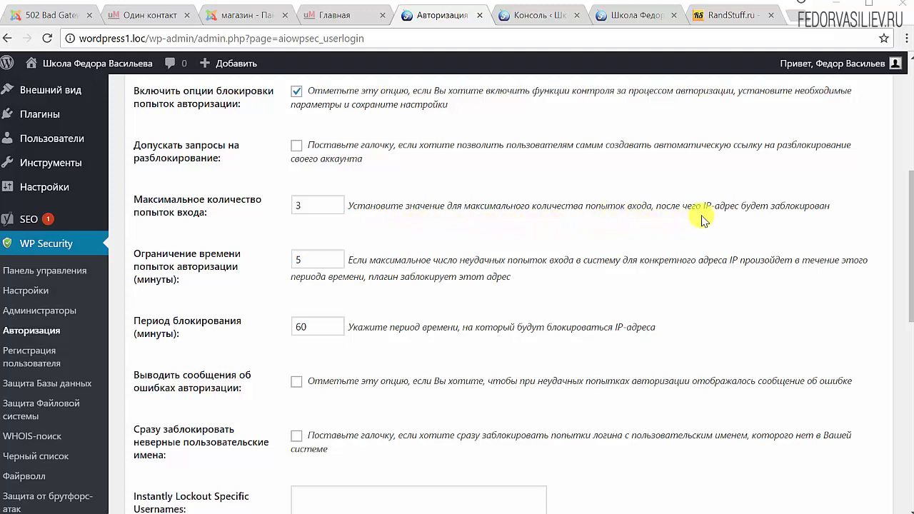
{"action": "scroll", "coordinate": [572, 250], "scroll_direction": "up", "scroll_amount": 2}
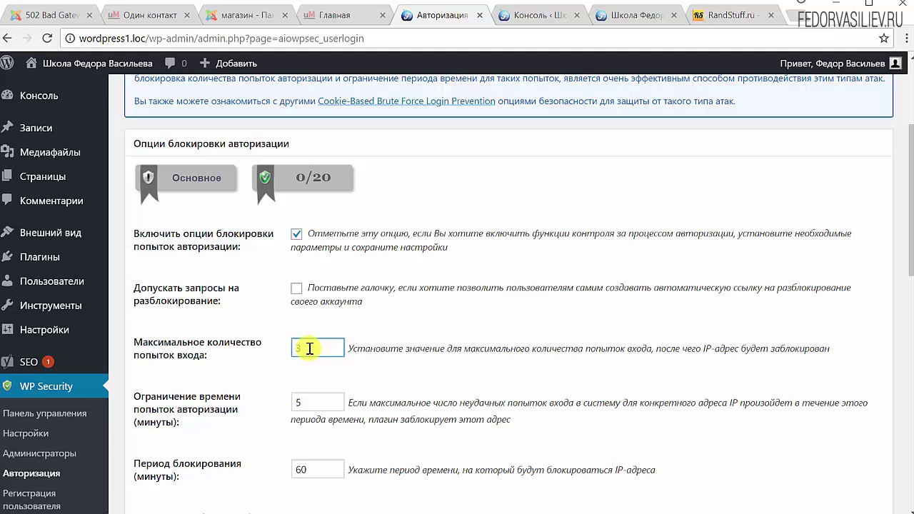
Raise maximum login attempts from 3 to 5, keeping the 5-minute window and 60-minute lockout
{"action": "left_click_drag", "start_coordinate": [309, 347], "coordinate": [278, 352]}
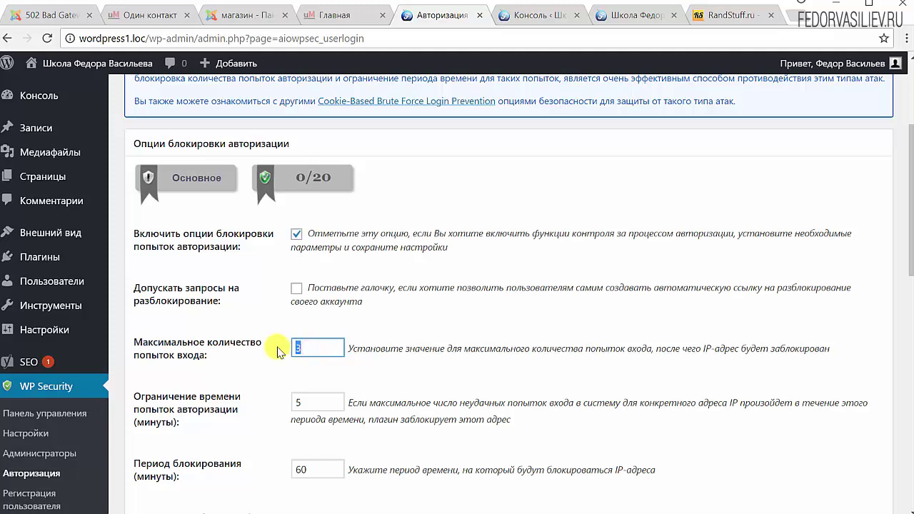
{"action": "type", "text": "5"}
{"action": "scroll", "coordinate": [172, 230], "scroll_direction": "down", "scroll_amount": 2}
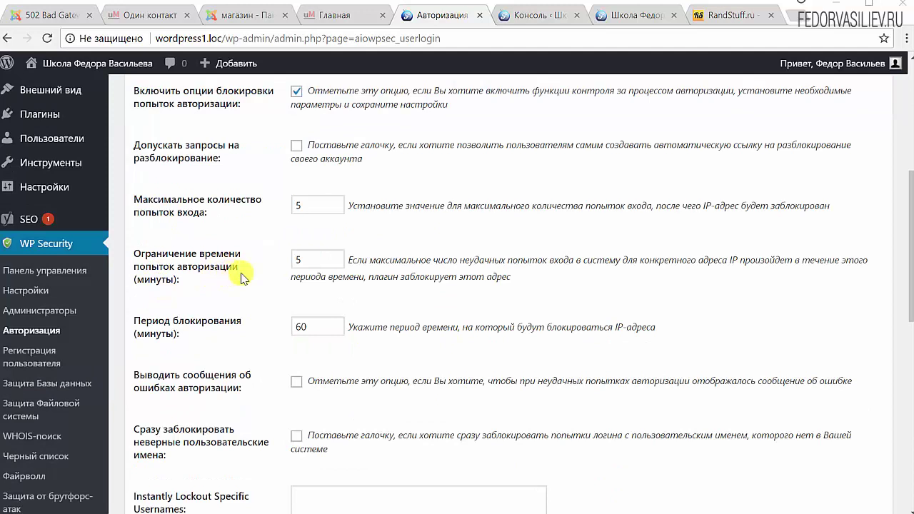
{"action": "left_click_drag", "start_coordinate": [335, 258], "coordinate": [302, 261]}
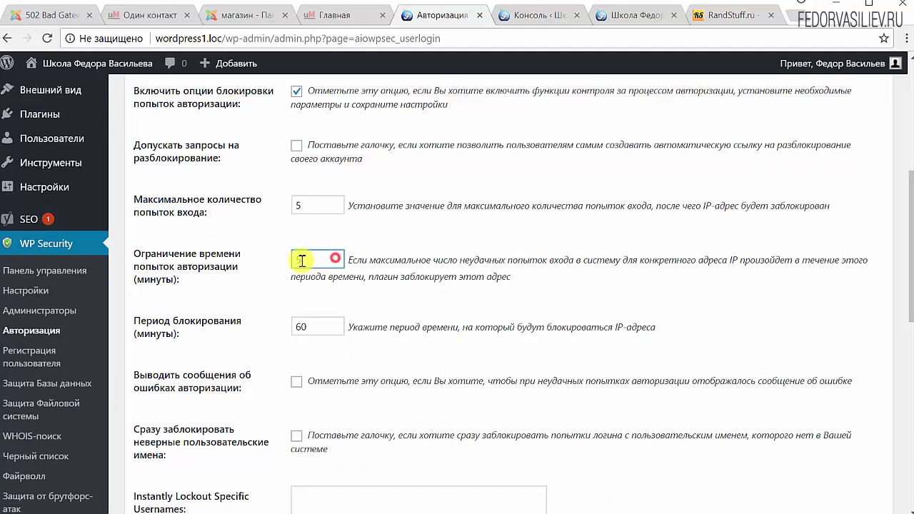
{"action": "type", "text": "5"}
{"action": "scroll", "coordinate": [302, 261], "scroll_direction": "down", "scroll_amount": 1}
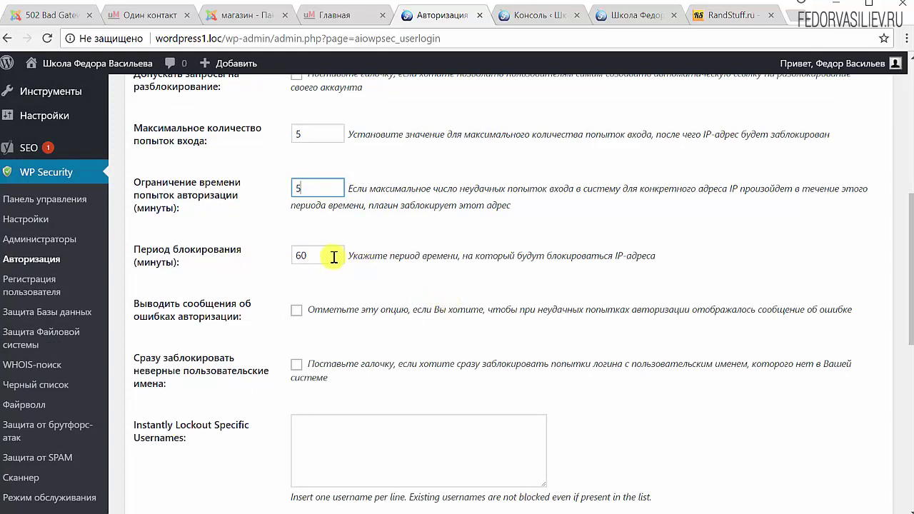
{"action": "left_click_drag", "start_coordinate": [661, 250], "coordinate": [604, 255]}
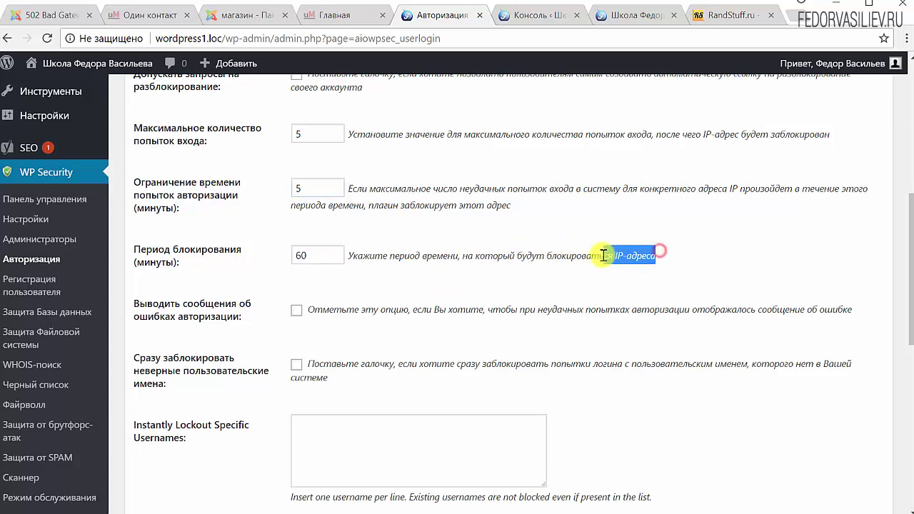
{"action": "scroll", "coordinate": [482, 284], "scroll_direction": "down", "scroll_amount": 2}
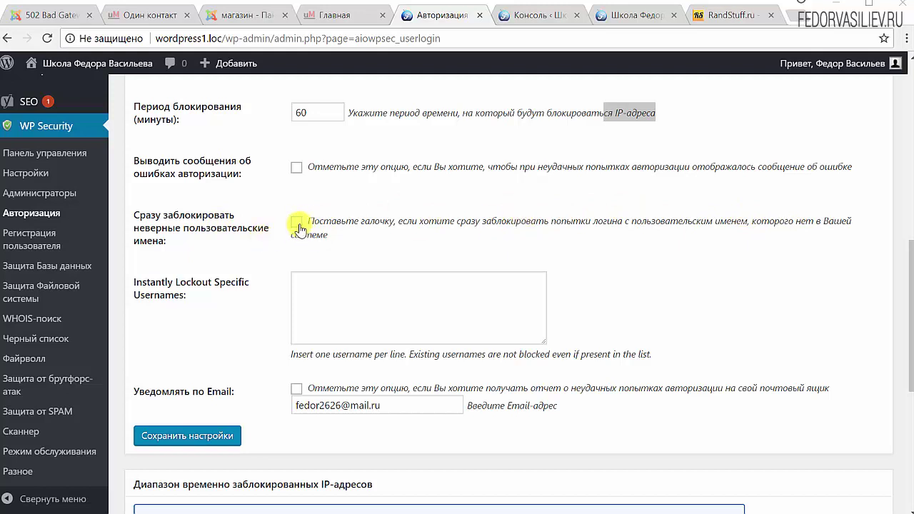
{"action": "left_click", "coordinate": [416, 322]}
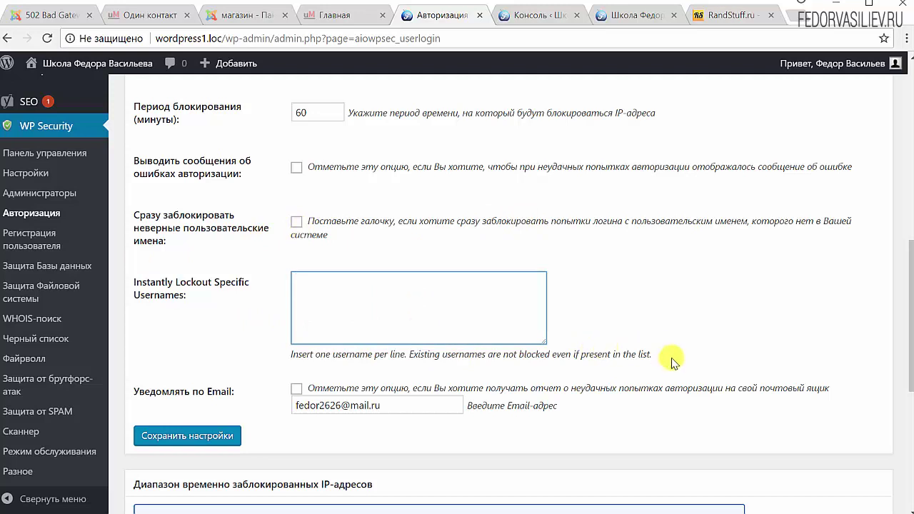
{"action": "left_click_drag", "start_coordinate": [657, 355], "coordinate": [322, 355]}
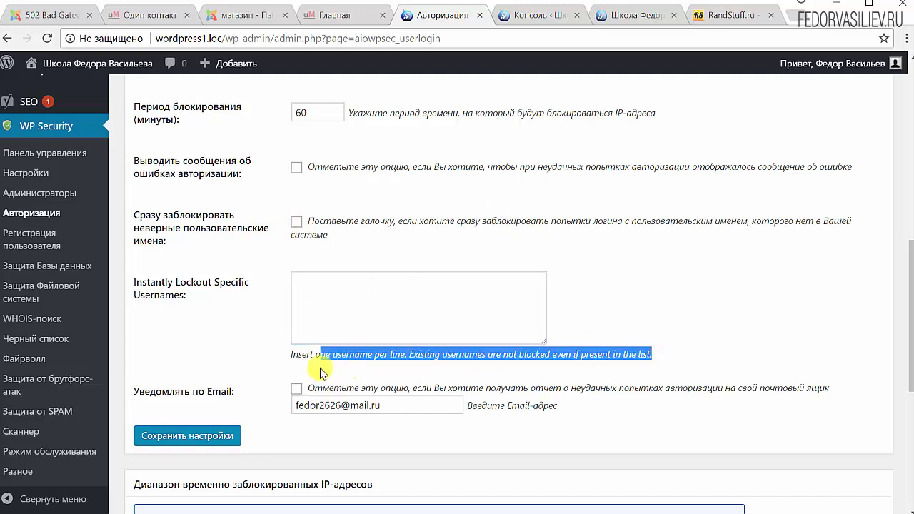
{"action": "left_click", "coordinate": [333, 309]}
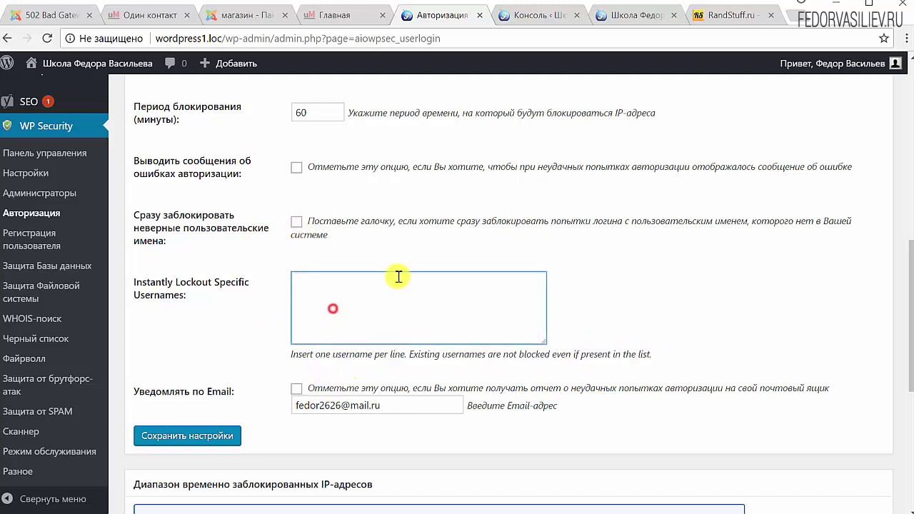
{"action": "left_click", "coordinate": [332, 292]}
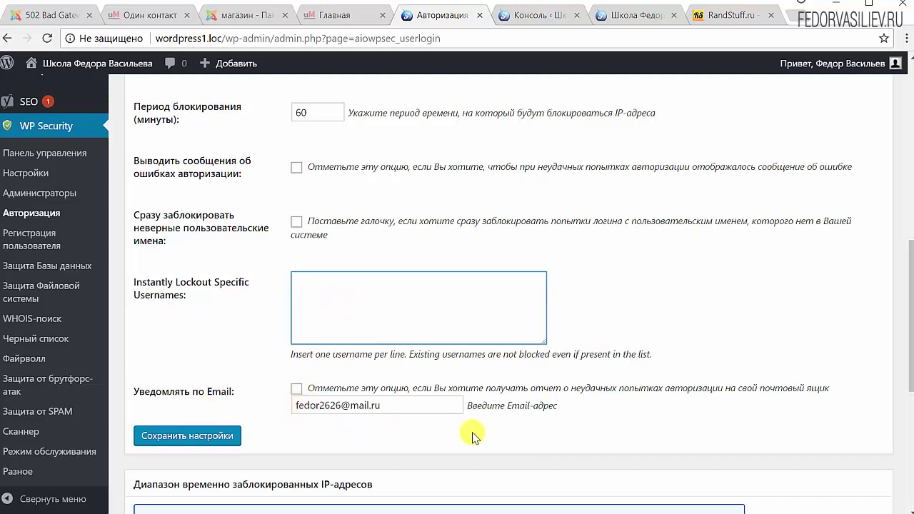
{"action": "left_click_drag", "start_coordinate": [420, 405], "coordinate": [246, 404]}
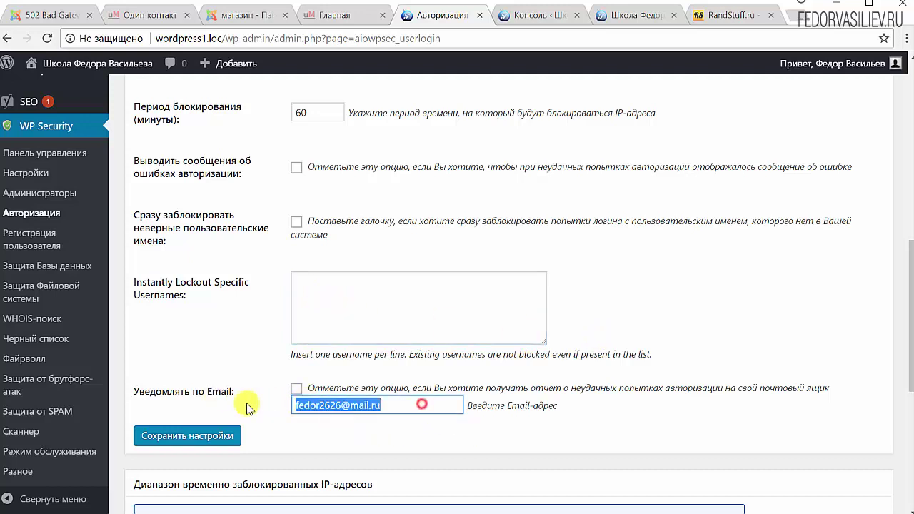
{"action": "left_click", "coordinate": [489, 428]}
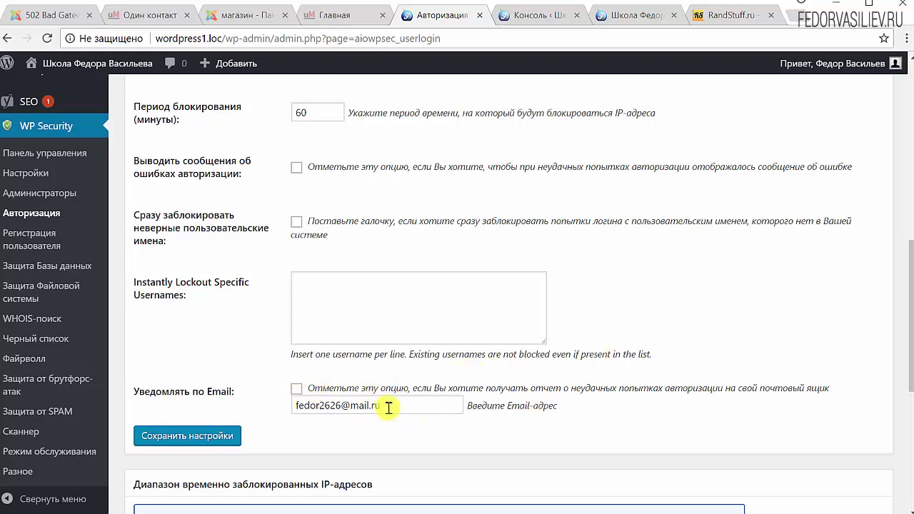
{"action": "left_click_drag", "start_coordinate": [389, 408], "coordinate": [255, 392]}
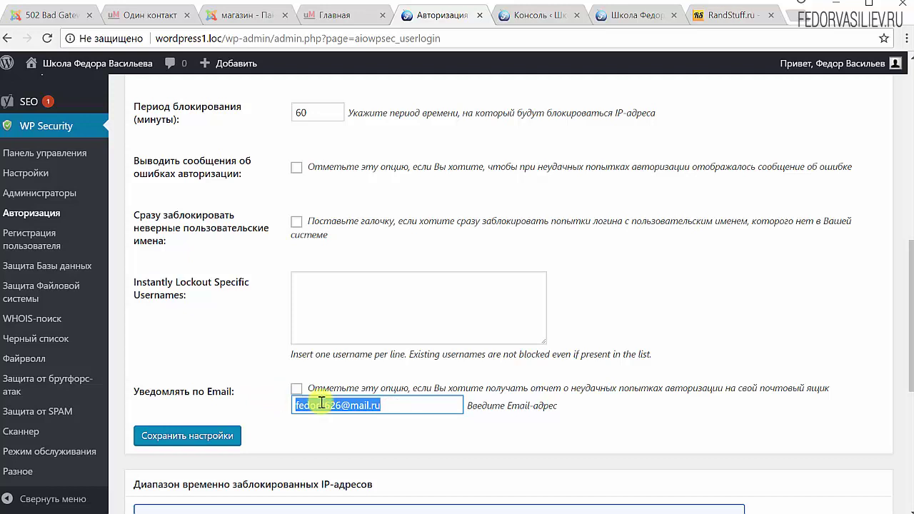
{"action": "left_click", "coordinate": [400, 404]}
{"action": "left_click_drag", "start_coordinate": [400, 404], "coordinate": [288, 405]}
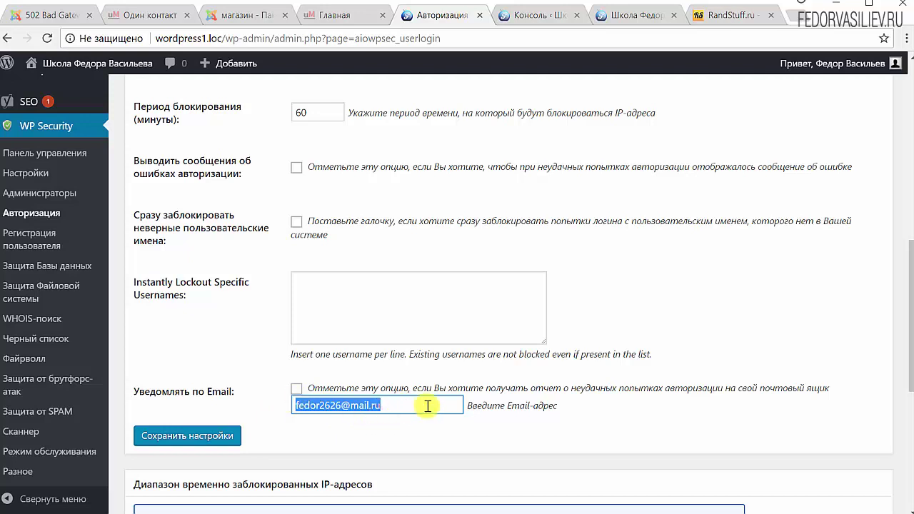
{"action": "left_click", "coordinate": [348, 404]}
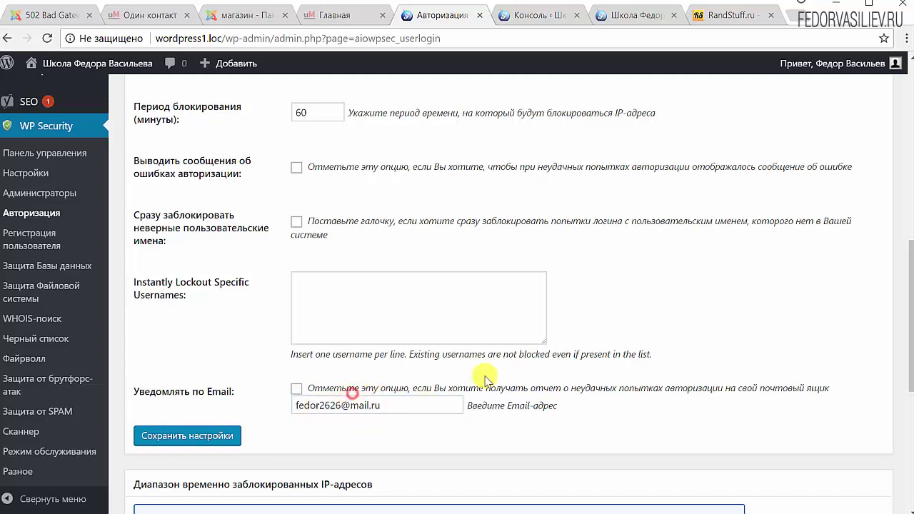
{"action": "scroll", "coordinate": [486, 381], "scroll_direction": "down", "scroll_amount": 2}
{"action": "scroll", "coordinate": [486, 381], "scroll_direction": "down", "scroll_amount": 3}
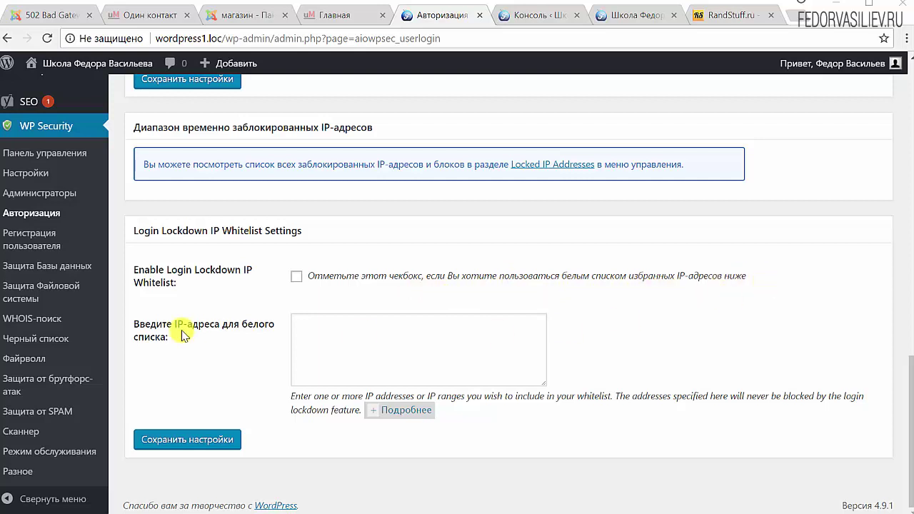
{"action": "left_click", "coordinate": [343, 338]}
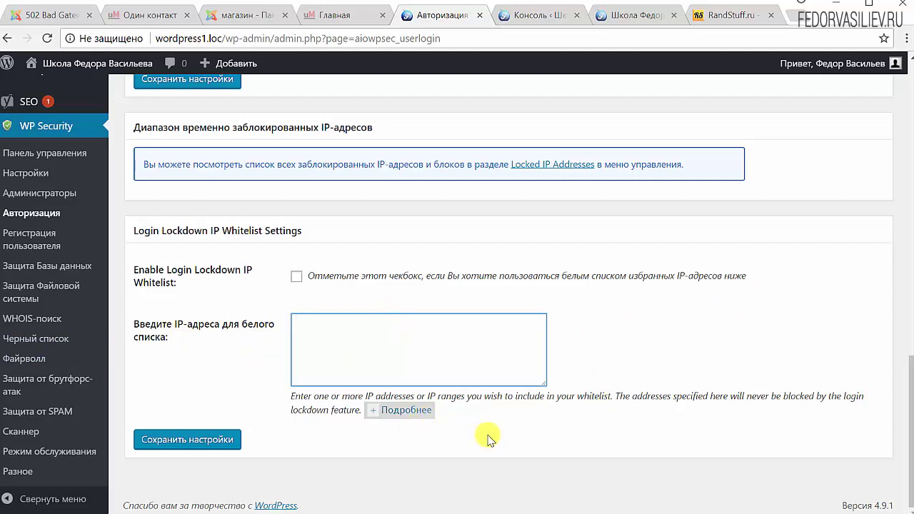
{"action": "left_click", "coordinate": [403, 411]}
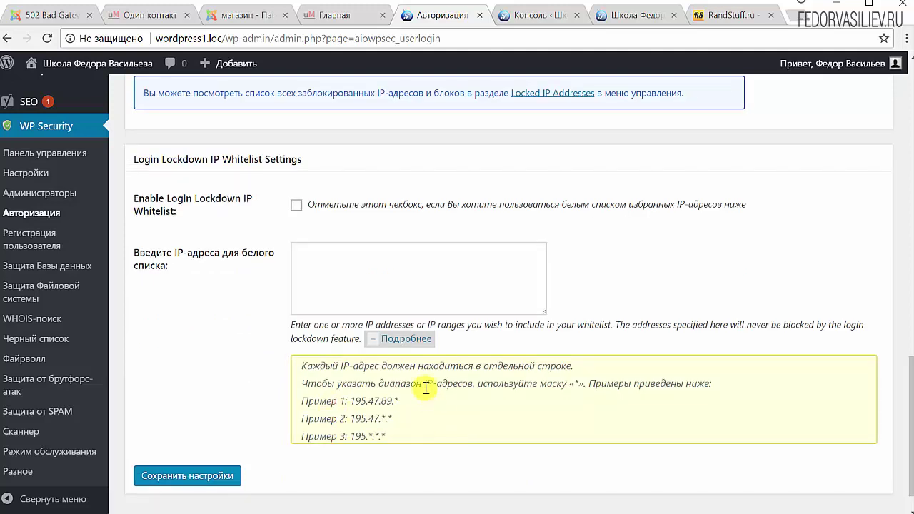
{"action": "left_click", "coordinate": [382, 340]}
{"action": "left_click", "coordinate": [365, 365]}
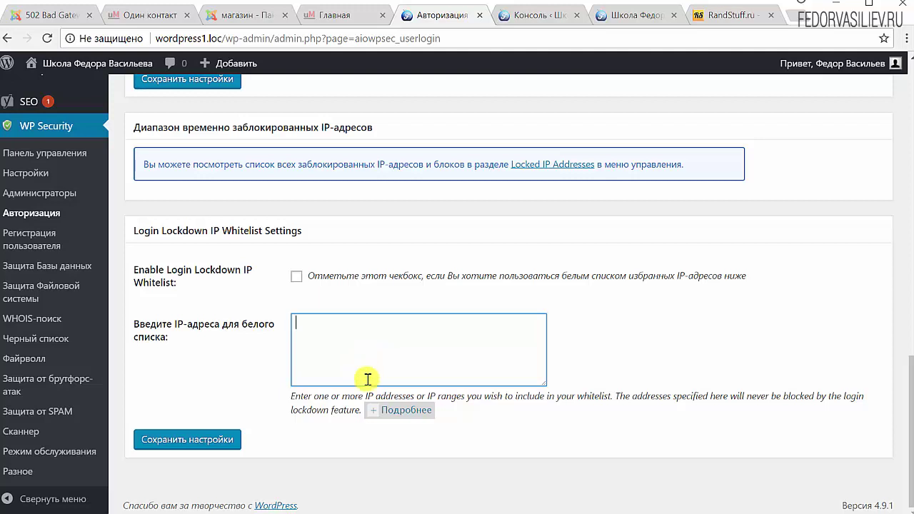
{"action": "left_click", "coordinate": [389, 409]}
{"action": "scroll", "coordinate": [388, 405], "scroll_direction": "down", "scroll_amount": 1}
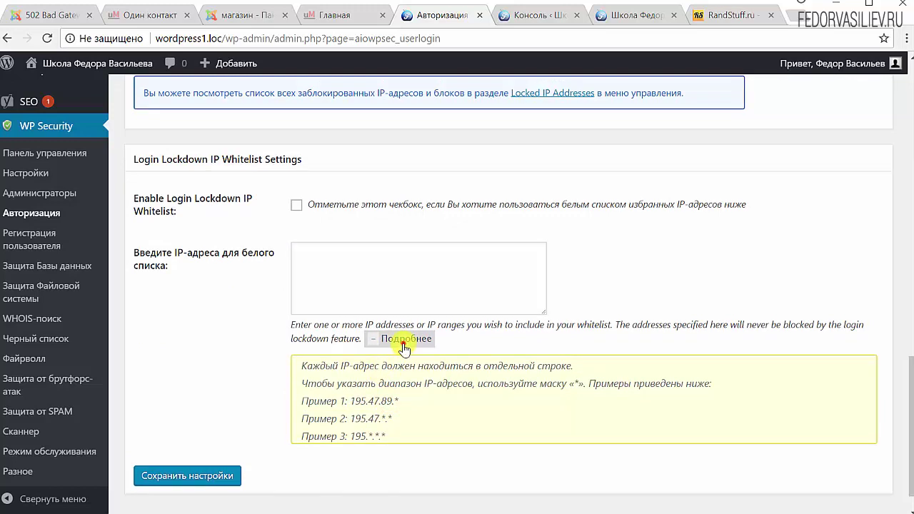
{"action": "left_click", "coordinate": [406, 339]}
{"action": "left_click", "coordinate": [336, 353]}
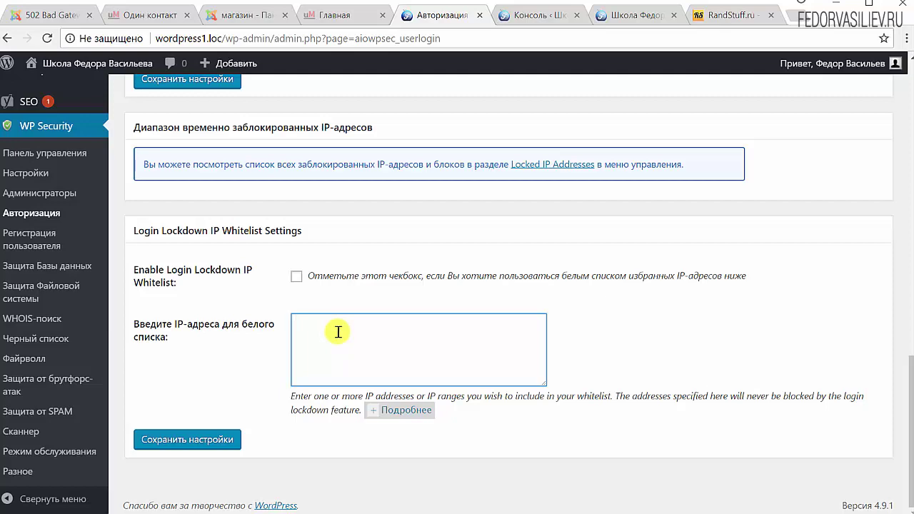
{"action": "scroll", "coordinate": [245, 373], "scroll_direction": "up", "scroll_amount": 5}
{"action": "left_click", "coordinate": [246, 373]}
{"action": "scroll", "coordinate": [249, 373], "scroll_direction": "down", "scroll_amount": 5}
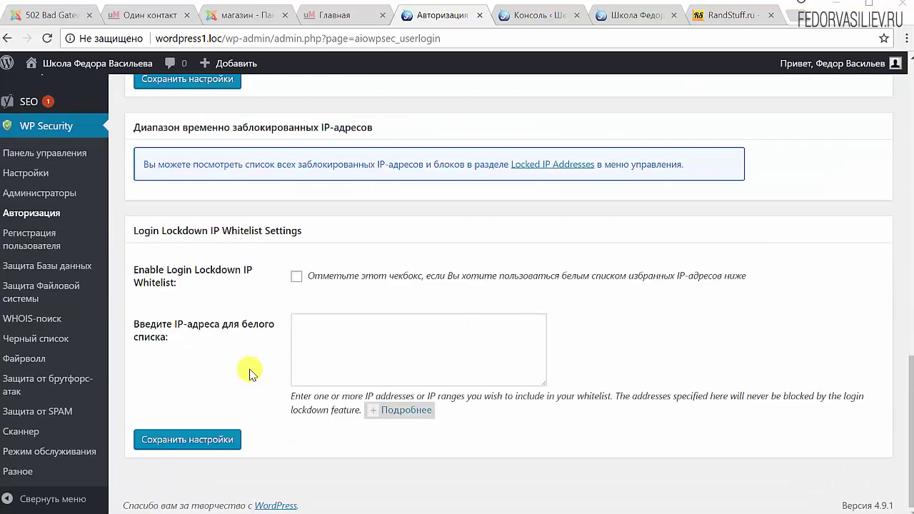
{"action": "scroll", "coordinate": [214, 386], "scroll_direction": "up", "scroll_amount": 2}
Save the Авторизация lockdown settings with 'Сохранить настройки' and reopen the 'Блокировка авторизаций' tab
{"action": "left_click", "coordinate": [189, 223]}
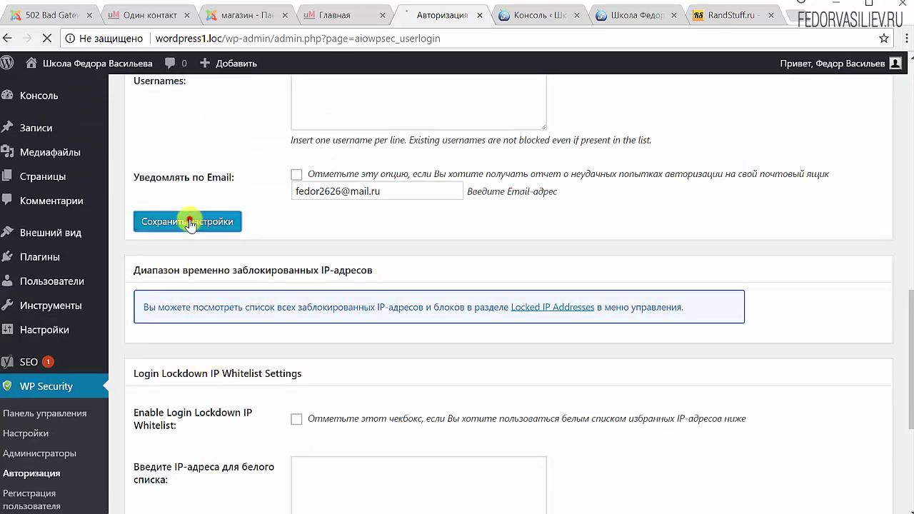
{"action": "scroll", "coordinate": [468, 304], "scroll_direction": "down", "scroll_amount": 5}
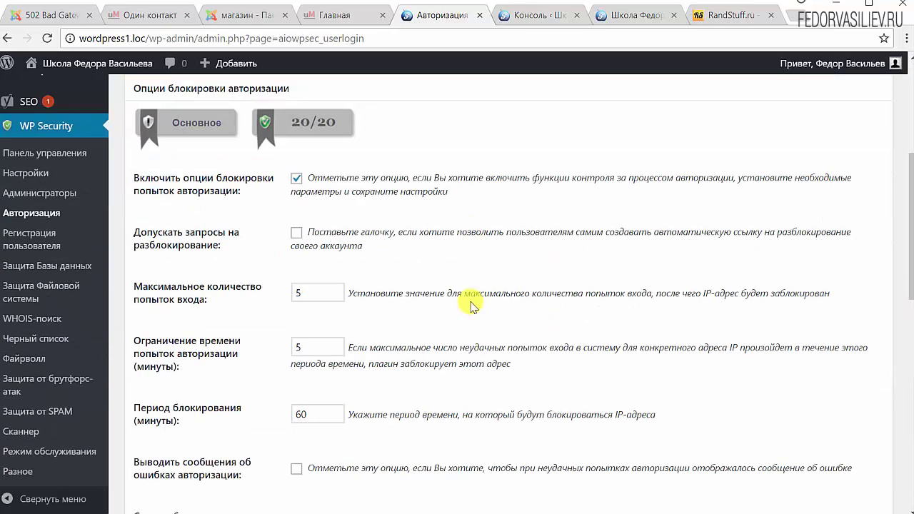
{"action": "scroll", "coordinate": [470, 305], "scroll_direction": "down", "scroll_amount": 10}
{"action": "left_click", "coordinate": [230, 438]}
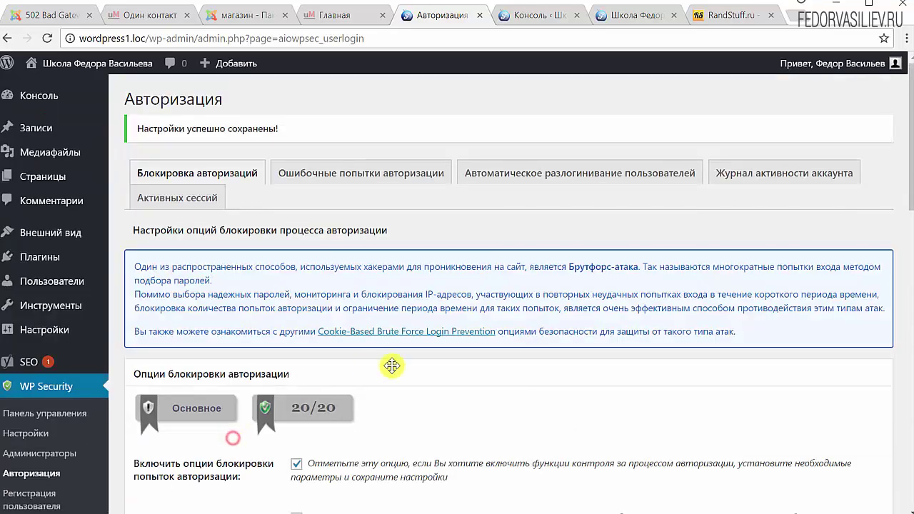
{"action": "scroll", "coordinate": [393, 367], "scroll_direction": "down", "scroll_amount": 2}
{"action": "scroll", "coordinate": [572, 290], "scroll_direction": "down", "scroll_amount": 4}
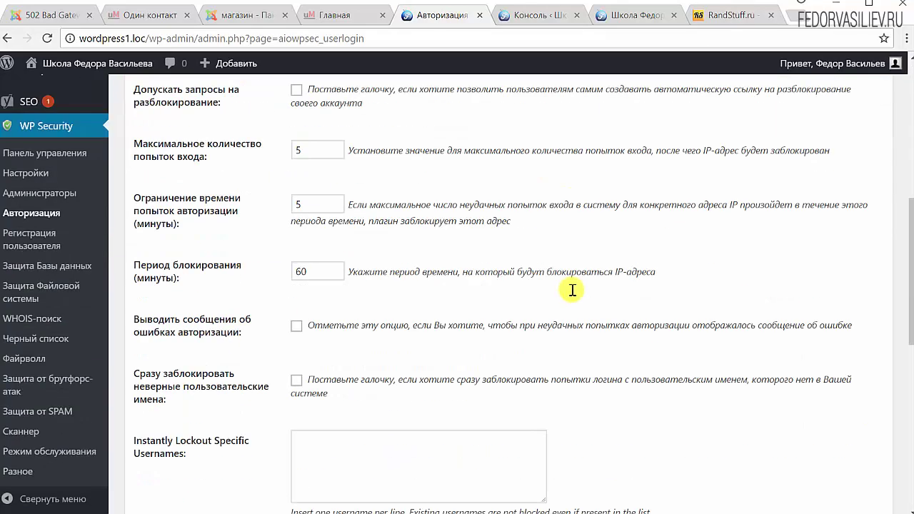
{"action": "scroll", "coordinate": [571, 292], "scroll_direction": "down", "scroll_amount": 3}
{"action": "scroll", "coordinate": [429, 215], "scroll_direction": "up", "scroll_amount": 10}
{"action": "left_click", "coordinate": [197, 130]}
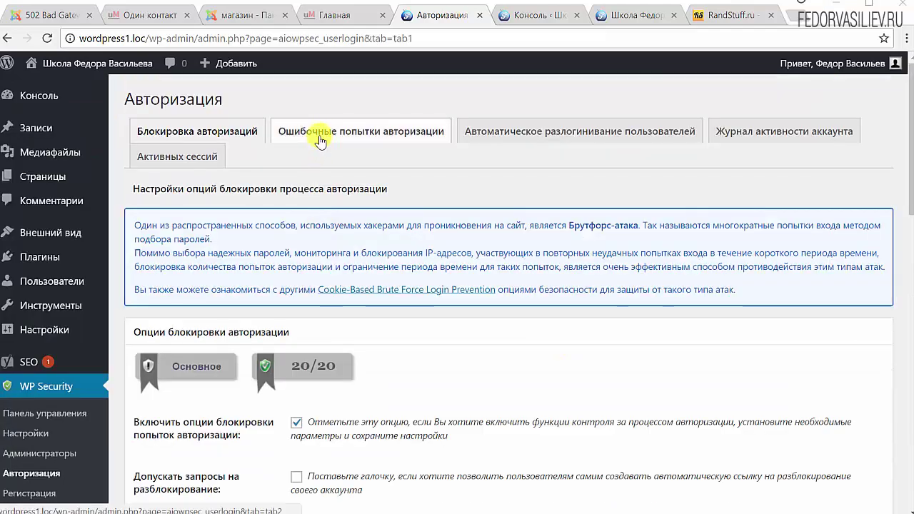
Open 'Ошибочные попытки авторизации' and inspect the admin failure from 127.0.0.1 dated 2018-01-07
{"action": "left_click", "coordinate": [370, 143]}
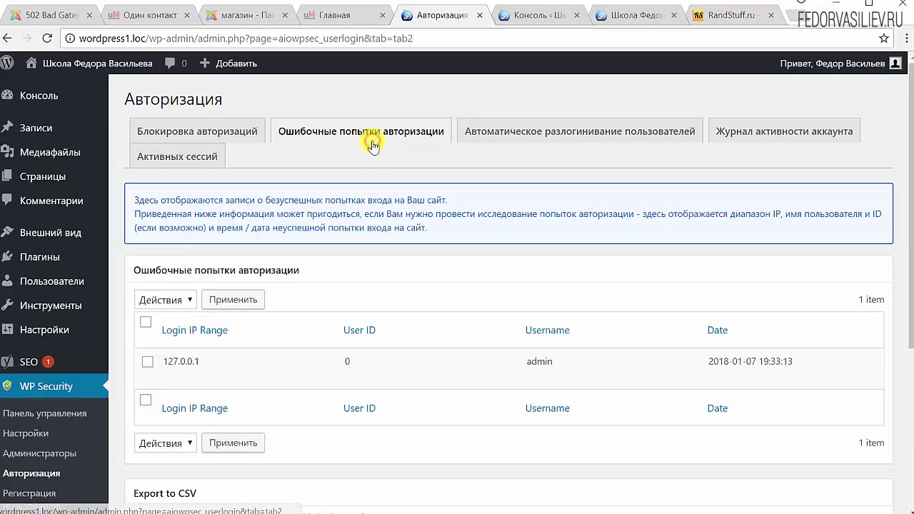
{"action": "scroll", "coordinate": [400, 200], "scroll_direction": "down", "scroll_amount": 1}
{"action": "mouse_move", "coordinate": [171, 291]}
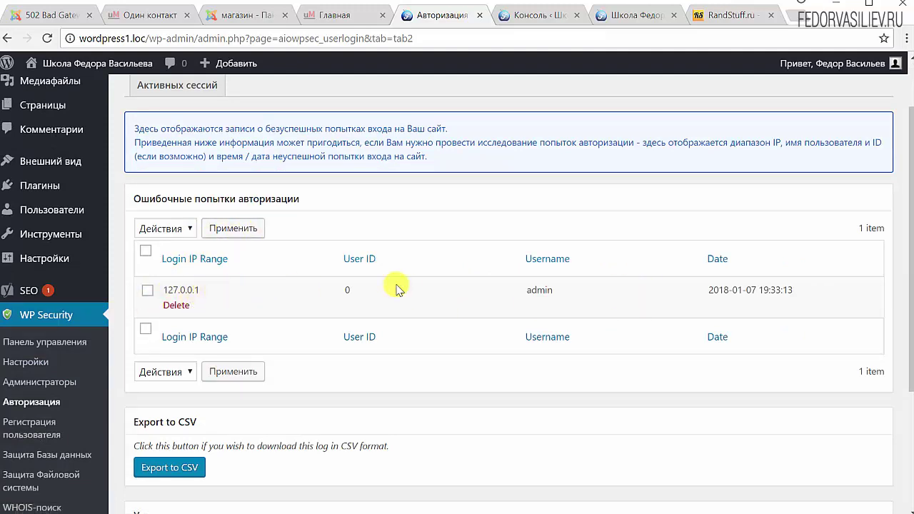
{"action": "double_click", "coordinate": [547, 290]}
{"action": "scroll", "coordinate": [450, 279], "scroll_direction": "up", "scroll_amount": 1}
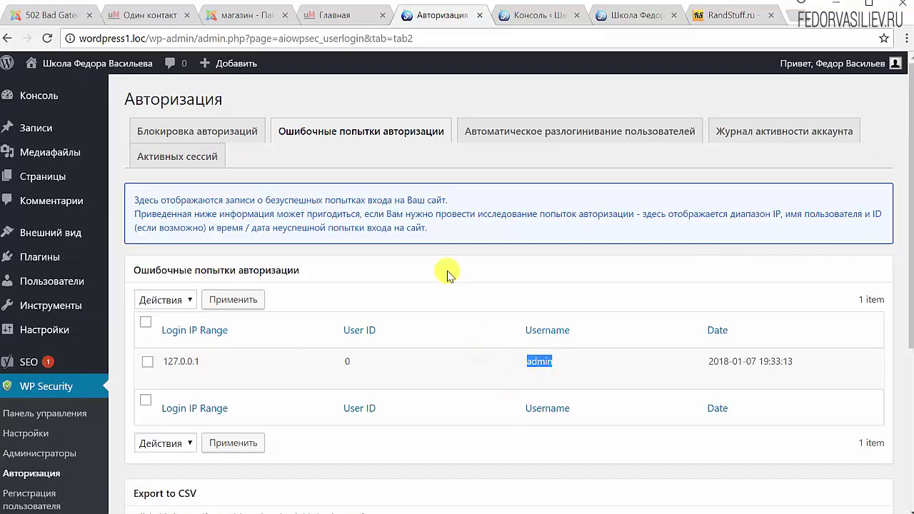
Check the automatic user logout settings: auto-logout unticked, timeout 60 minutes
{"action": "left_click", "coordinate": [561, 133]}
{"action": "scroll", "coordinate": [537, 282], "scroll_direction": "down", "scroll_amount": 1}
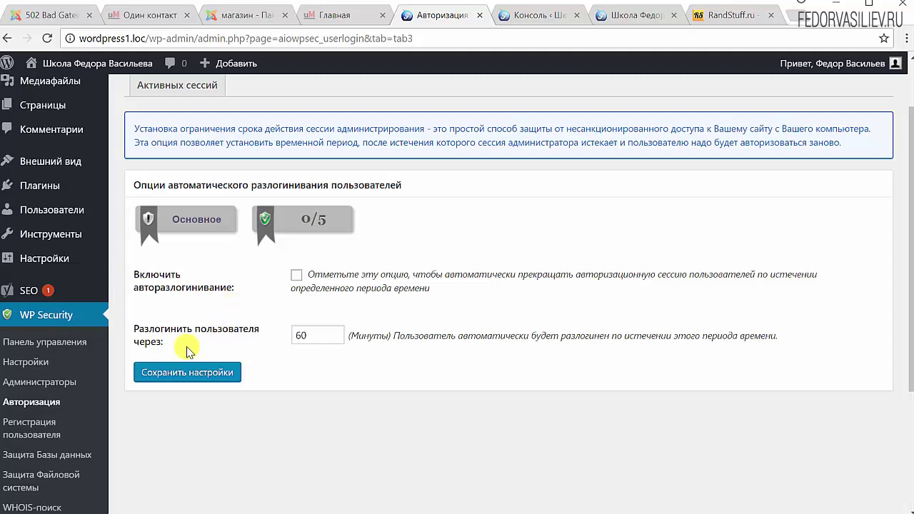
{"action": "double_click", "coordinate": [316, 335]}
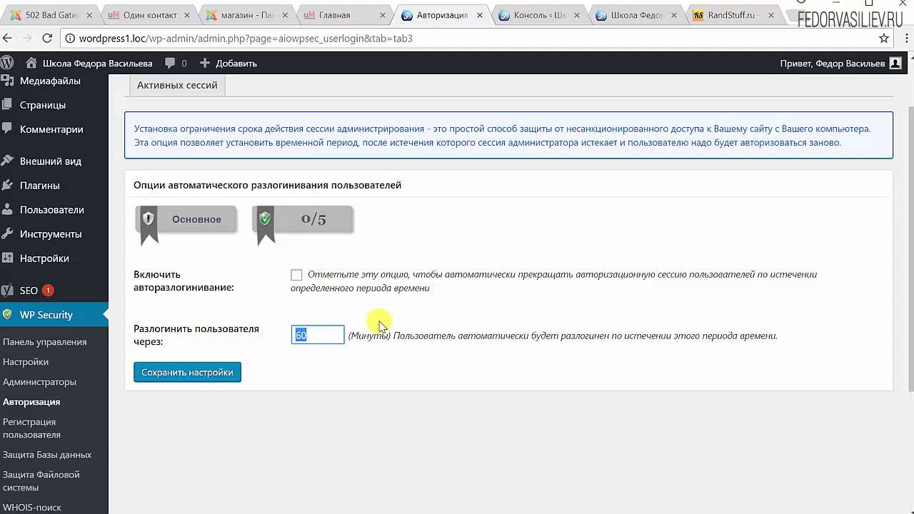
{"action": "scroll", "coordinate": [380, 322], "scroll_direction": "up", "scroll_amount": 1}
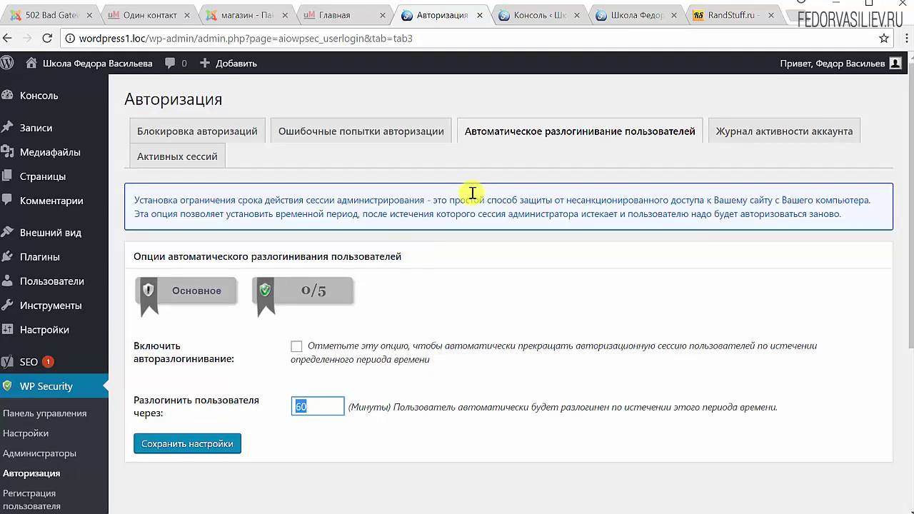
Review the WP Security account activity log
{"action": "left_click", "coordinate": [757, 138]}
{"action": "scroll", "coordinate": [510, 265], "scroll_direction": "down", "scroll_amount": 1}
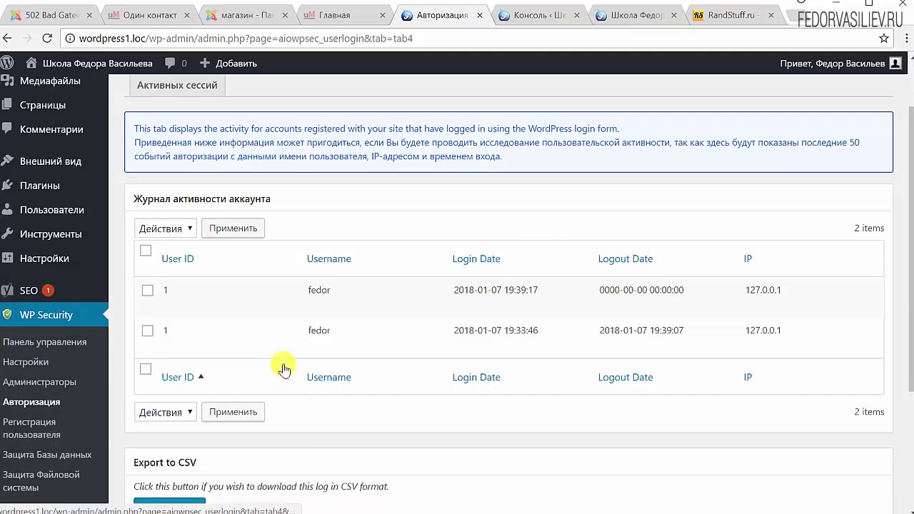
{"action": "mouse_move", "coordinate": [283, 361]}
{"action": "scroll", "coordinate": [282, 361], "scroll_direction": "up", "scroll_amount": 1}
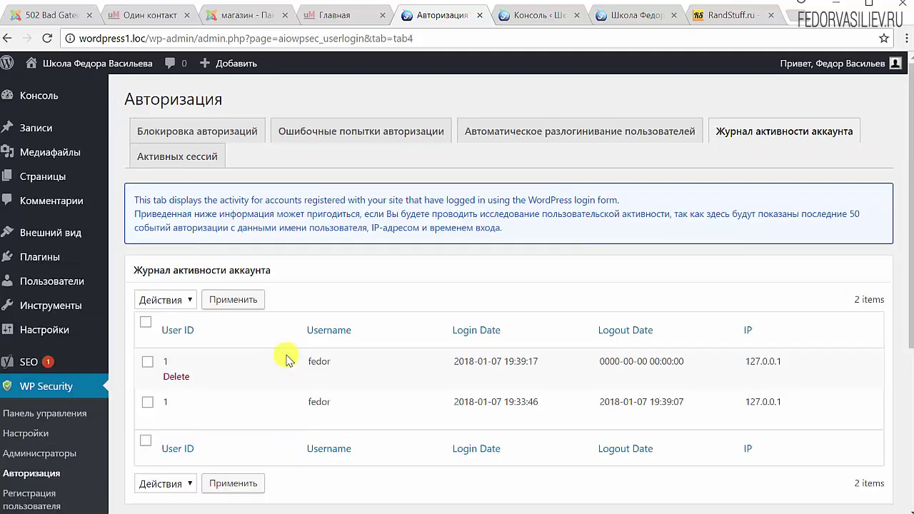
Show the active sessions list with one logged-in user from IP 127.0.0.1
{"action": "left_click", "coordinate": [169, 163]}
{"action": "scroll", "coordinate": [393, 288], "scroll_direction": "down", "scroll_amount": 2}
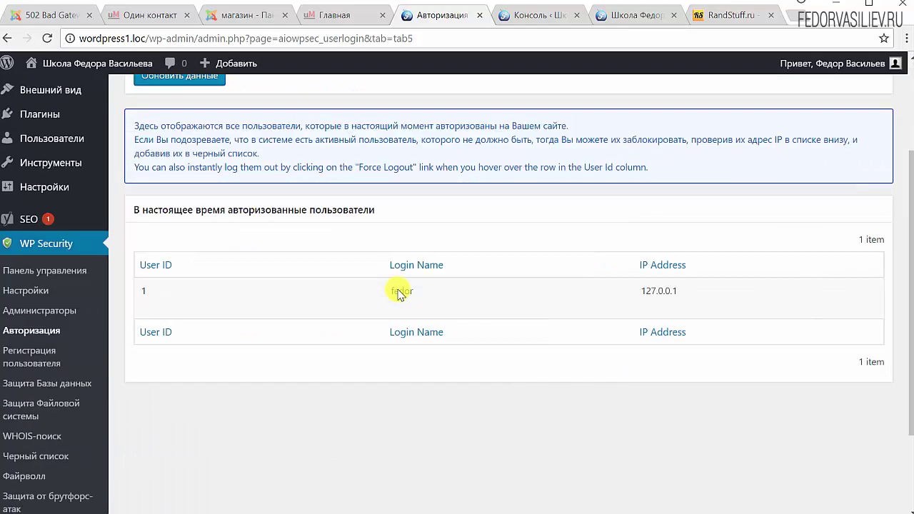
{"action": "mouse_move", "coordinate": [308, 325]}
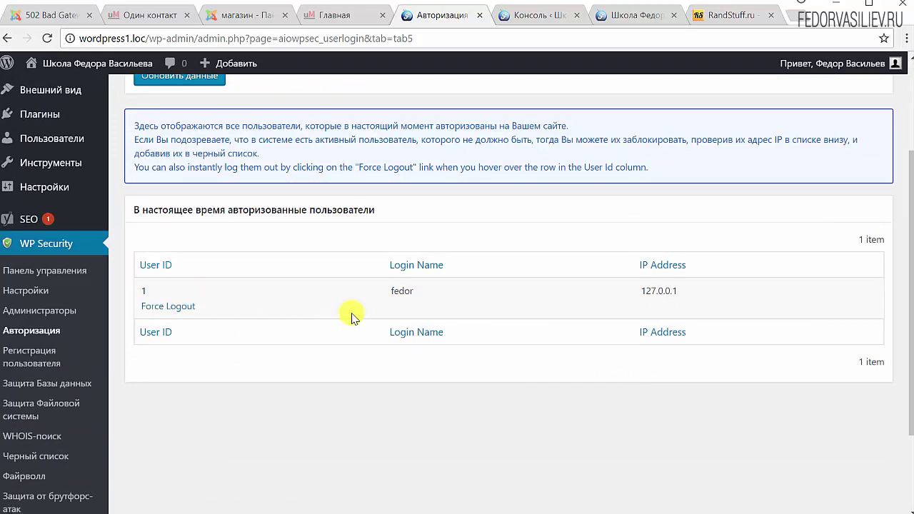
{"action": "scroll", "coordinate": [357, 310], "scroll_direction": "up", "scroll_amount": 2}
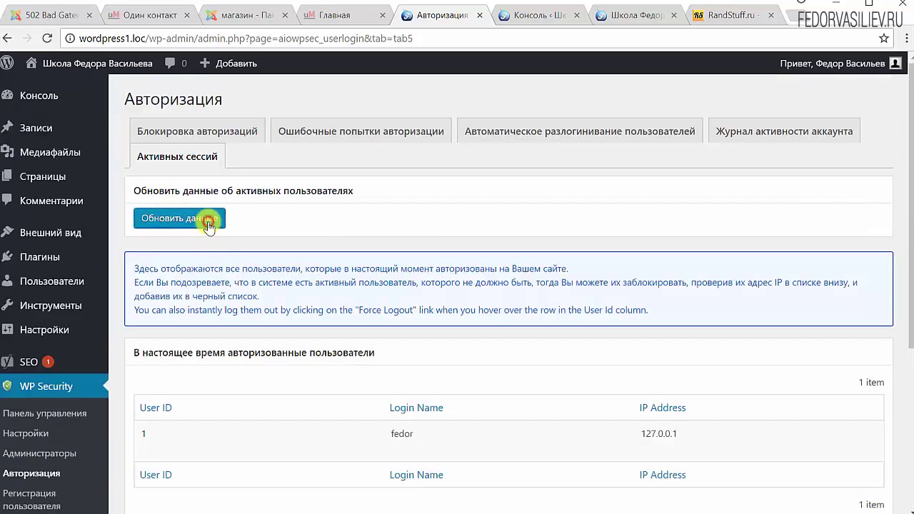
{"action": "scroll", "coordinate": [208, 226], "scroll_direction": "down", "scroll_amount": 3}
{"action": "mouse_move", "coordinate": [510, 220]}
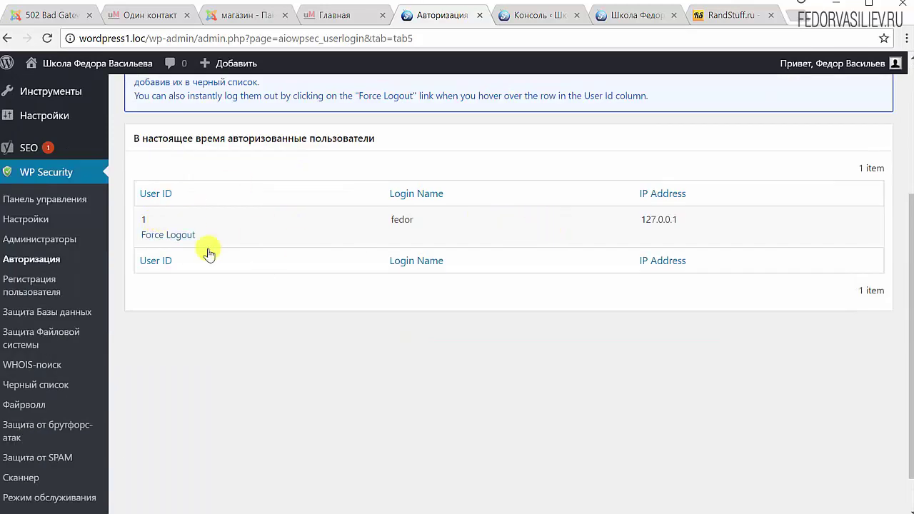
{"action": "scroll", "coordinate": [220, 236], "scroll_direction": "up", "scroll_amount": 3}
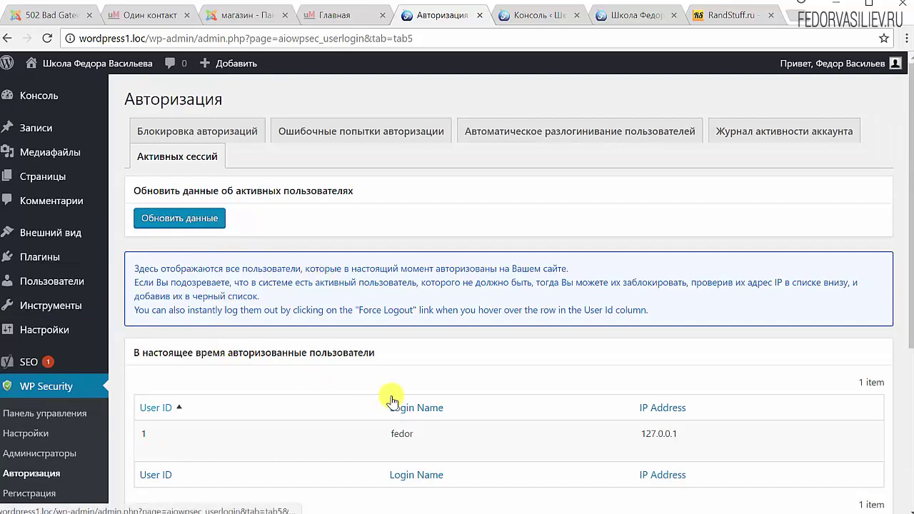
{"action": "scroll", "coordinate": [265, 373], "scroll_direction": "down", "scroll_amount": 2}
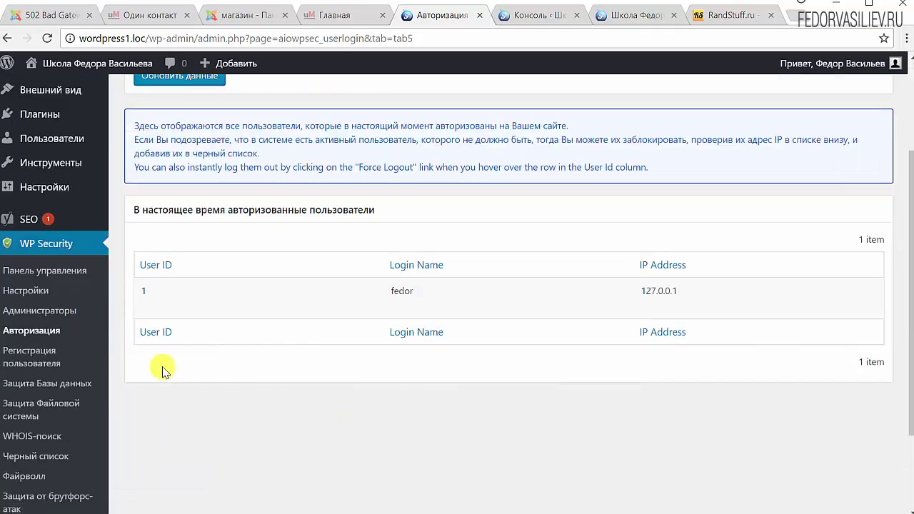
Review the WP Security dashboard's 40 of 500 security score gauge and chart
{"action": "left_click", "coordinate": [37, 274]}
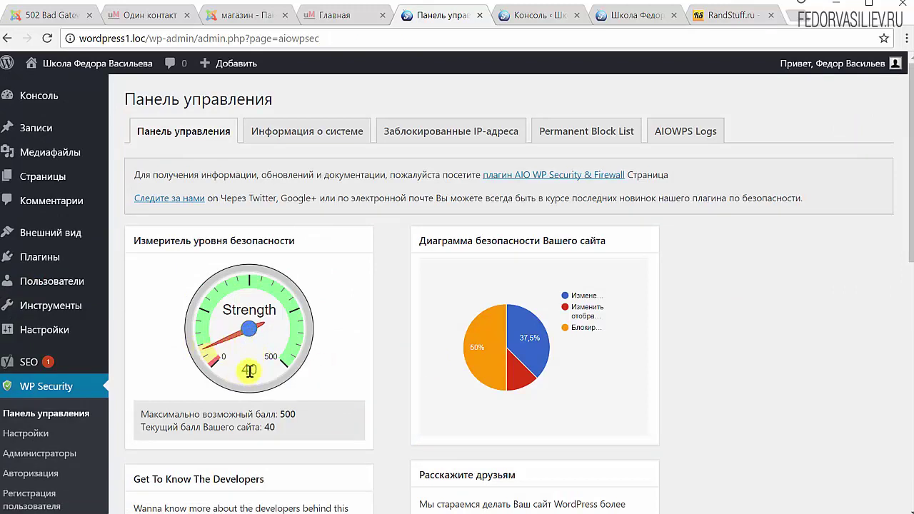
{"action": "mouse_move", "coordinate": [493, 339]}
{"action": "scroll", "coordinate": [385, 296], "scroll_direction": "down", "scroll_amount": 3}
{"action": "scroll", "coordinate": [385, 296], "scroll_direction": "down", "scroll_amount": 4}
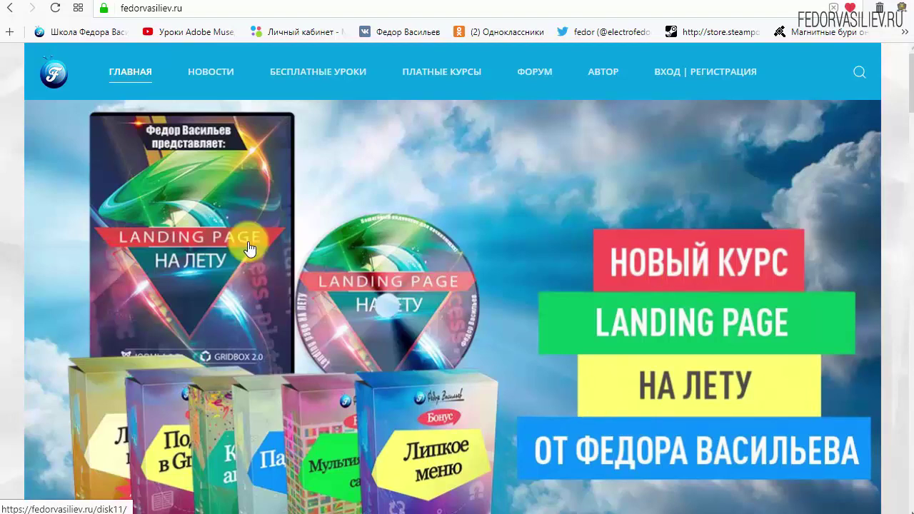
Go to the ВХОД | РЕГИСТРАЦИЯ page and follow the 'ЕЩЁ НЕТ УЧЁТНОЙ ЗАПИСИ?' link
{"action": "mouse_move", "coordinate": [180, 57]}
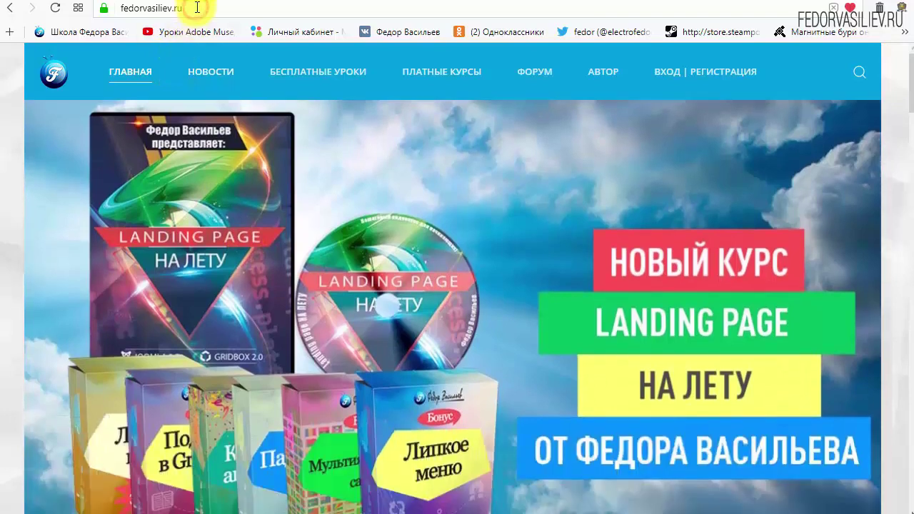
{"action": "left_click", "coordinate": [200, 7]}
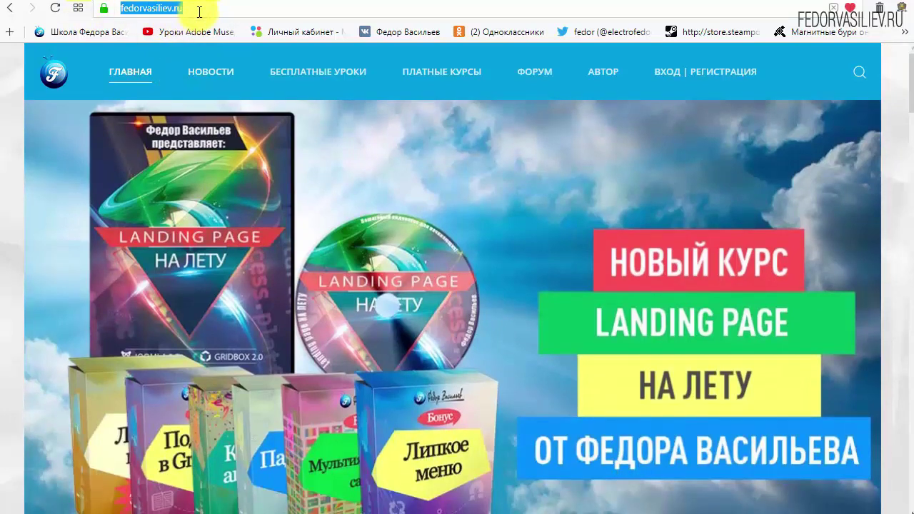
{"action": "left_click", "coordinate": [191, 8]}
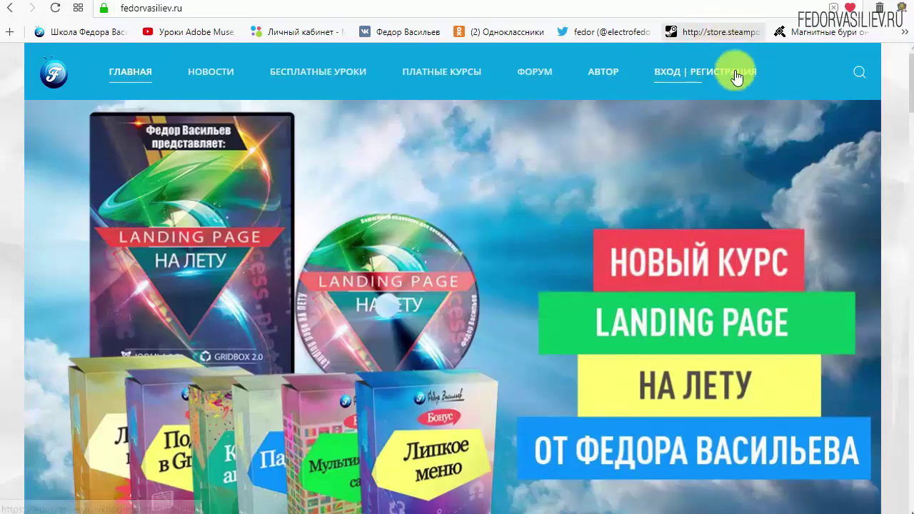
{"action": "left_click", "coordinate": [673, 72]}
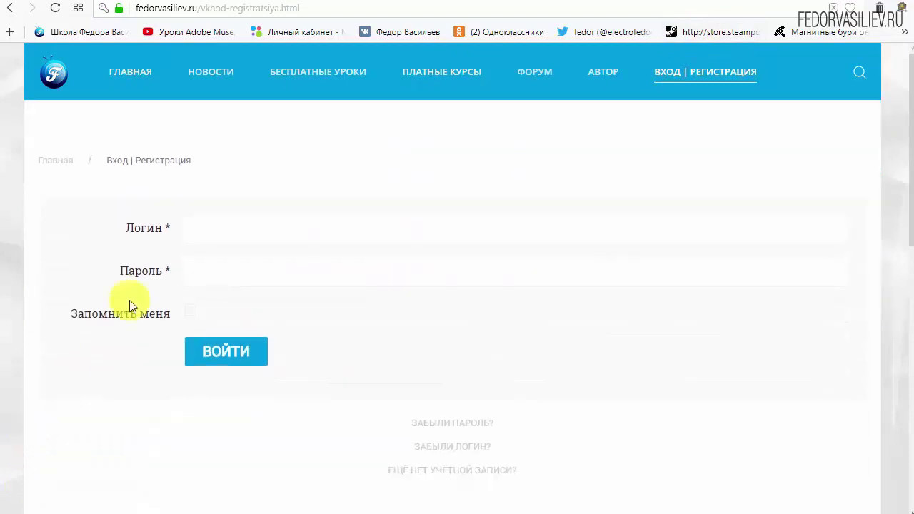
{"action": "scroll", "coordinate": [679, 343], "scroll_direction": "down", "scroll_amount": 1}
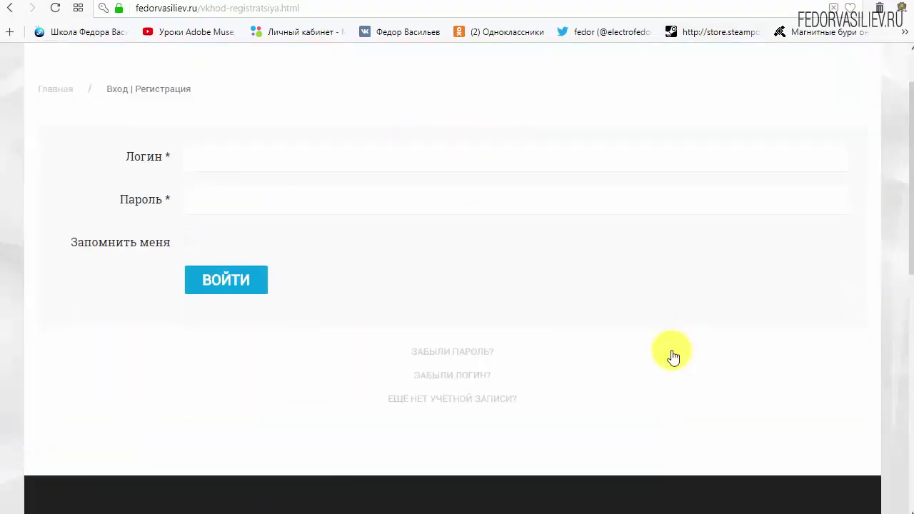
{"action": "left_click", "coordinate": [427, 399]}
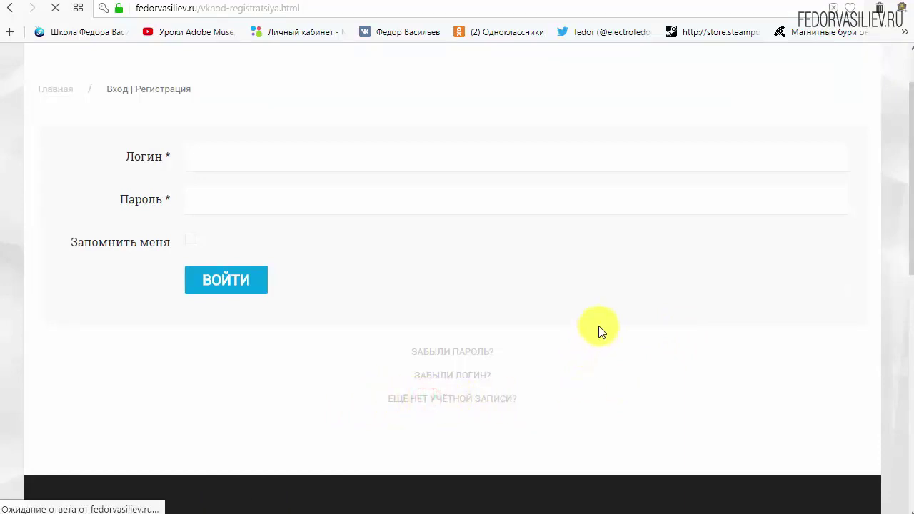
Enter name and login 'wp', and the account password in both password fields
{"action": "scroll", "coordinate": [457, 193], "scroll_direction": "down", "scroll_amount": 1}
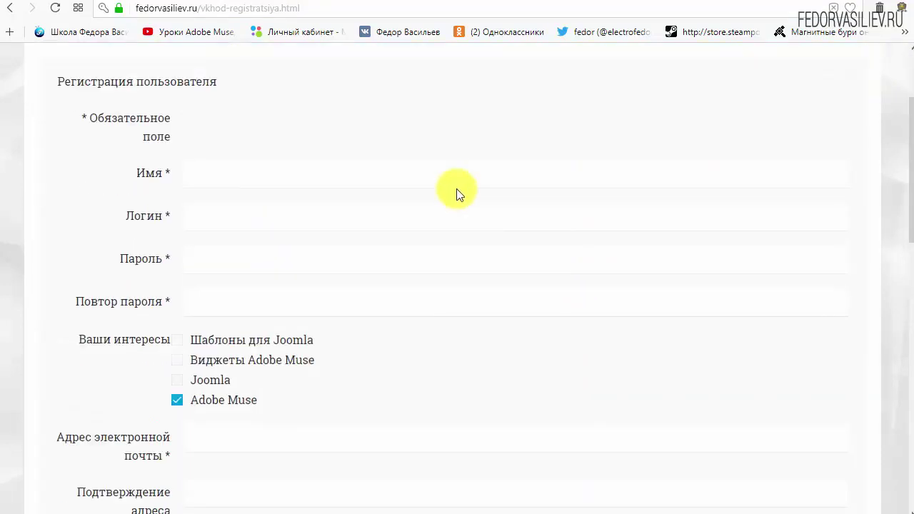
{"action": "left_click", "coordinate": [245, 177]}
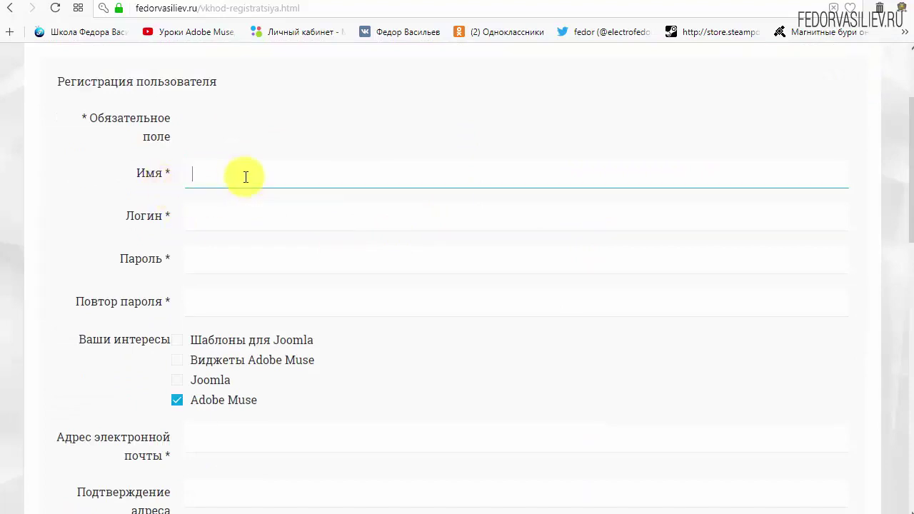
{"action": "type", "text": "wp"}
{"action": "left_click", "coordinate": [263, 222]}
{"action": "type", "text": "w"}
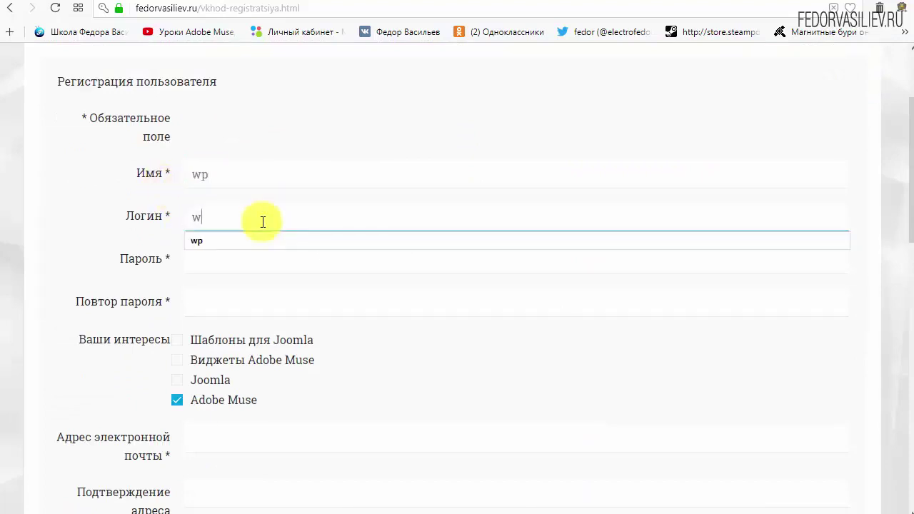
{"action": "type", "text": "p"}
{"action": "left_click", "coordinate": [340, 114]}
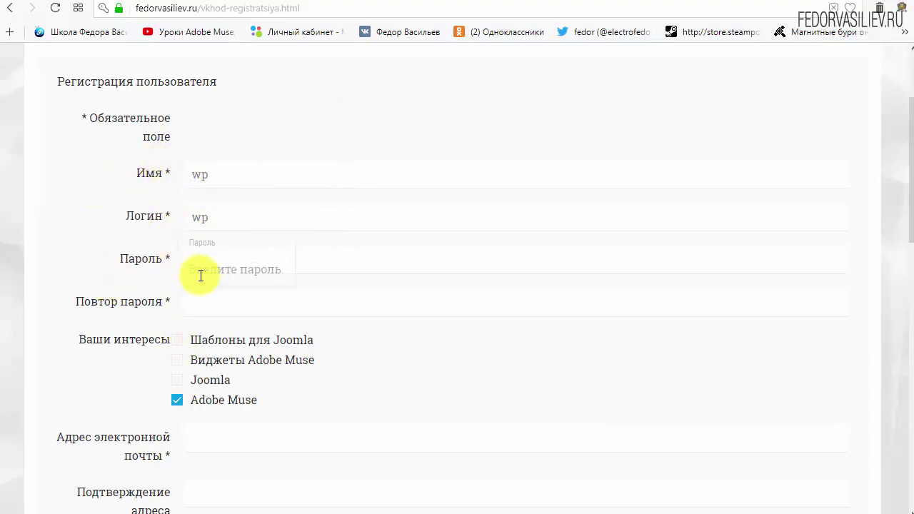
{"action": "left_click", "coordinate": [221, 255]}
{"action": "type", "text": "123456"}
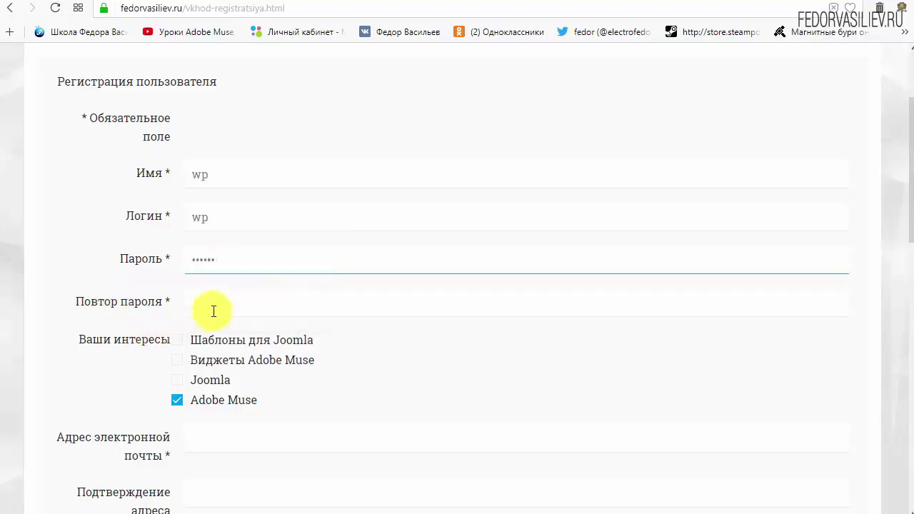
{"action": "left_click", "coordinate": [214, 311]}
{"action": "left_click", "coordinate": [207, 342]}
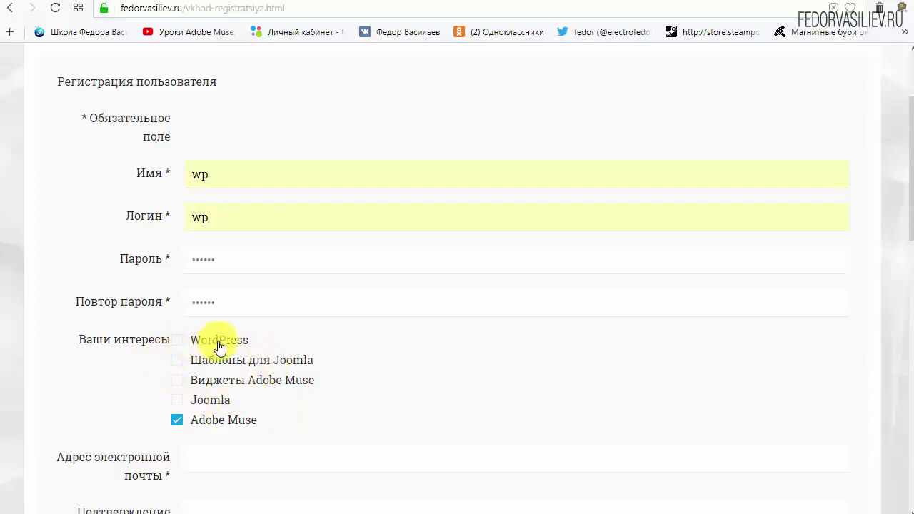
Tick WordPress and untick Adobe Muse as interests
{"action": "left_click_drag", "start_coordinate": [212, 347], "coordinate": [176, 347]}
{"action": "left_click", "coordinate": [177, 340]}
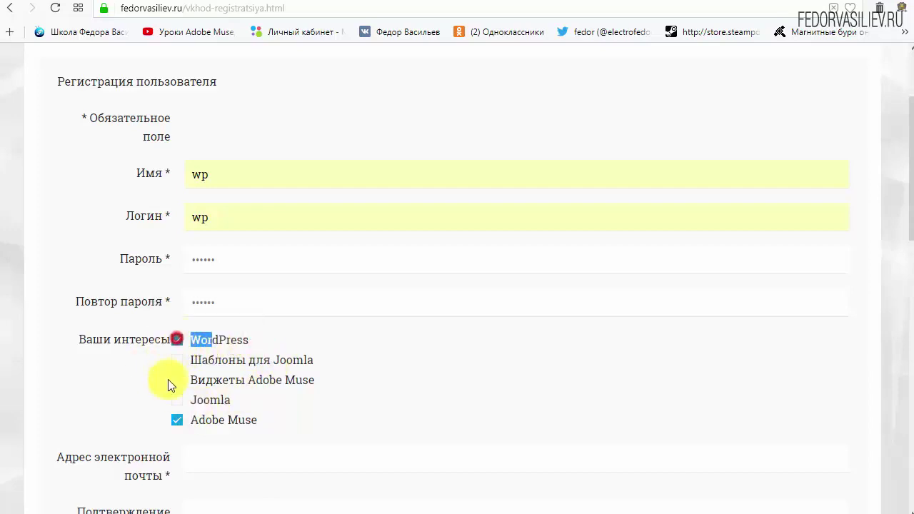
{"action": "left_click", "coordinate": [269, 340]}
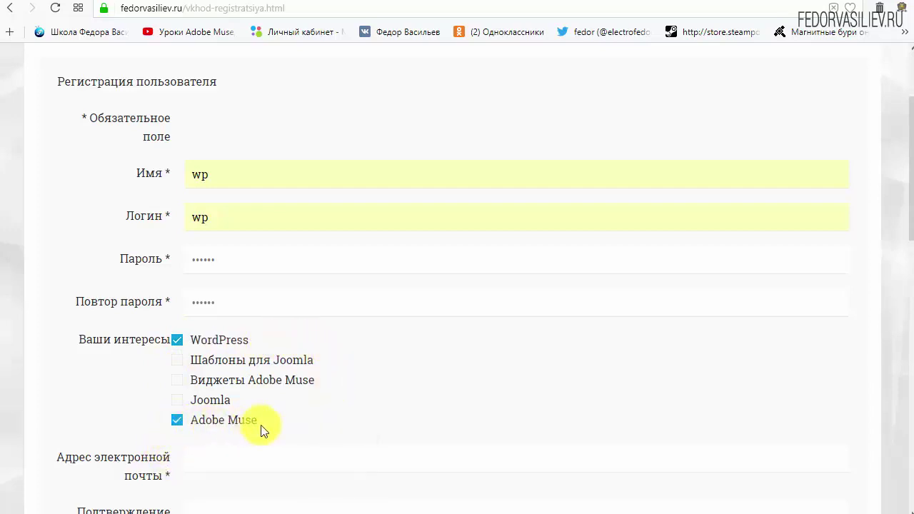
{"action": "left_click", "coordinate": [178, 421]}
{"action": "scroll", "coordinate": [422, 366], "scroll_direction": "down", "scroll_amount": 4}
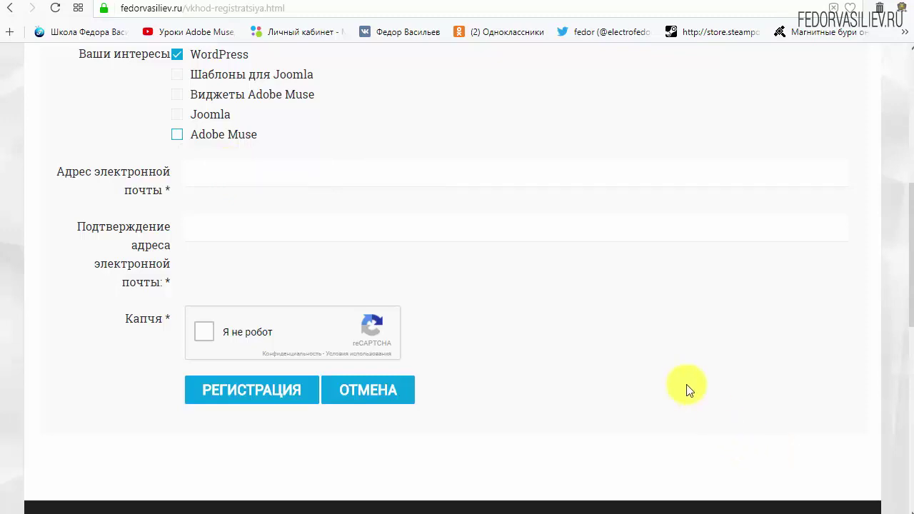
Paste the e-mail address into both e-mail fields, pass reCAPTCHA and submit the registration
{"action": "right_click", "coordinate": [239, 182]}
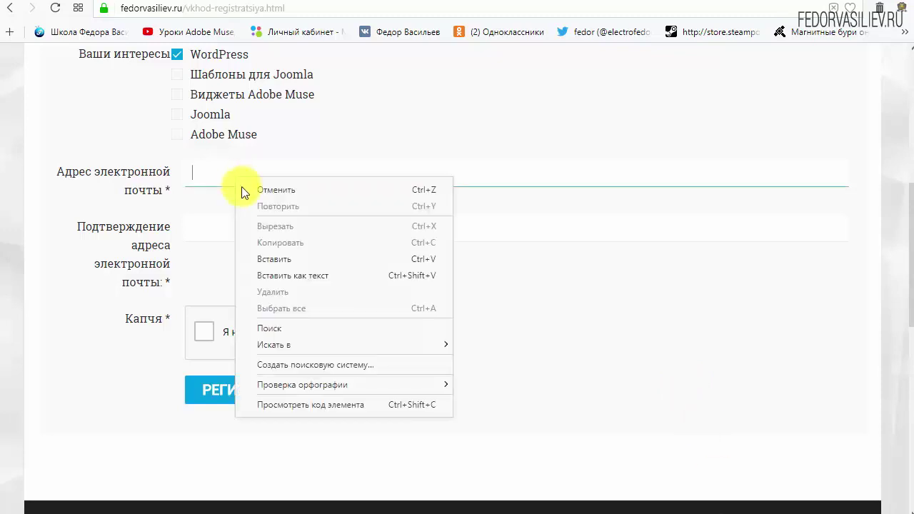
{"action": "left_click", "coordinate": [288, 256]}
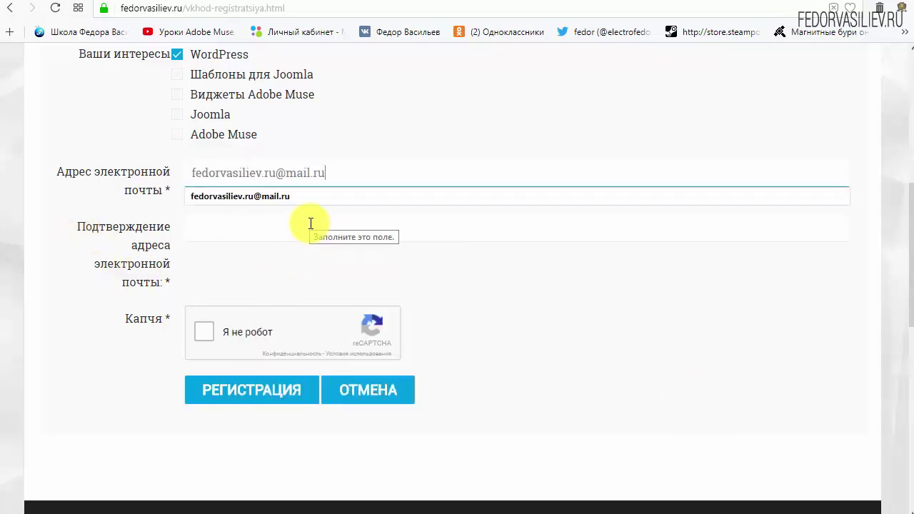
{"action": "right_click", "coordinate": [308, 227]}
{"action": "left_click", "coordinate": [346, 300]}
{"action": "left_click", "coordinate": [634, 304]}
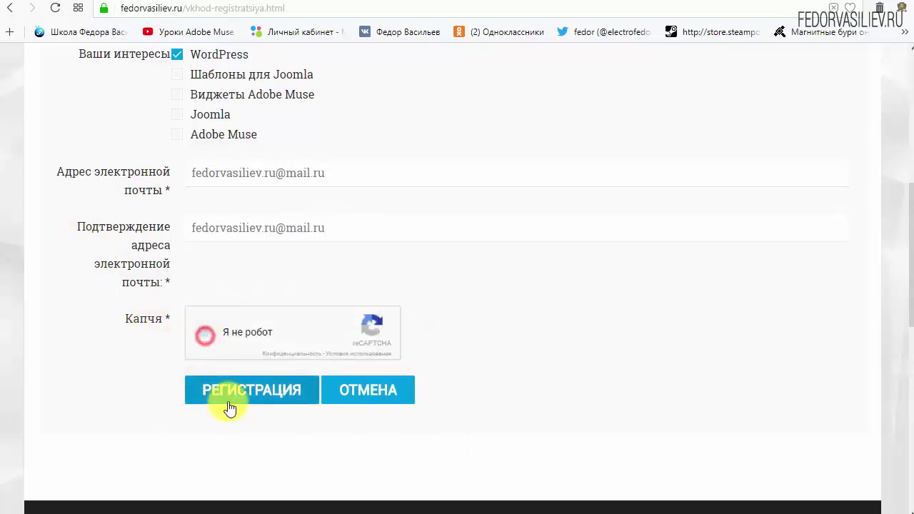
{"action": "mouse_move", "coordinate": [137, 330]}
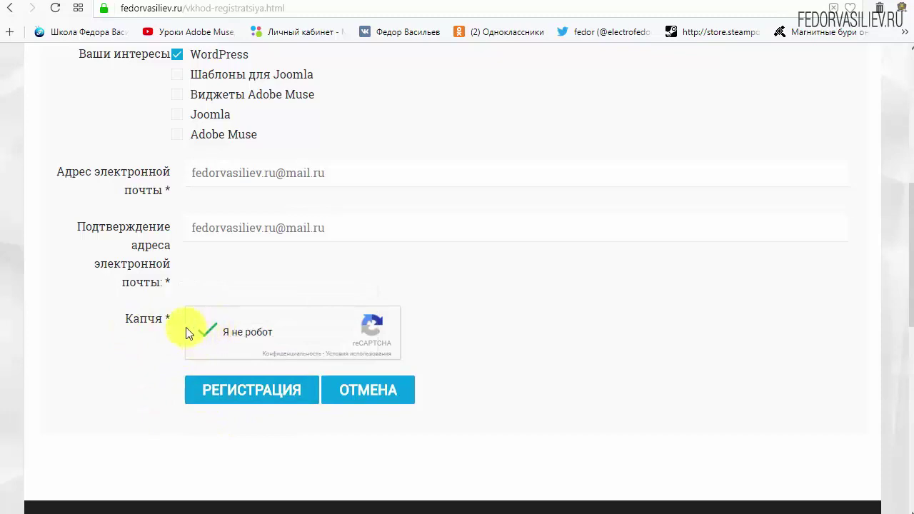
{"action": "left_click", "coordinate": [233, 392]}
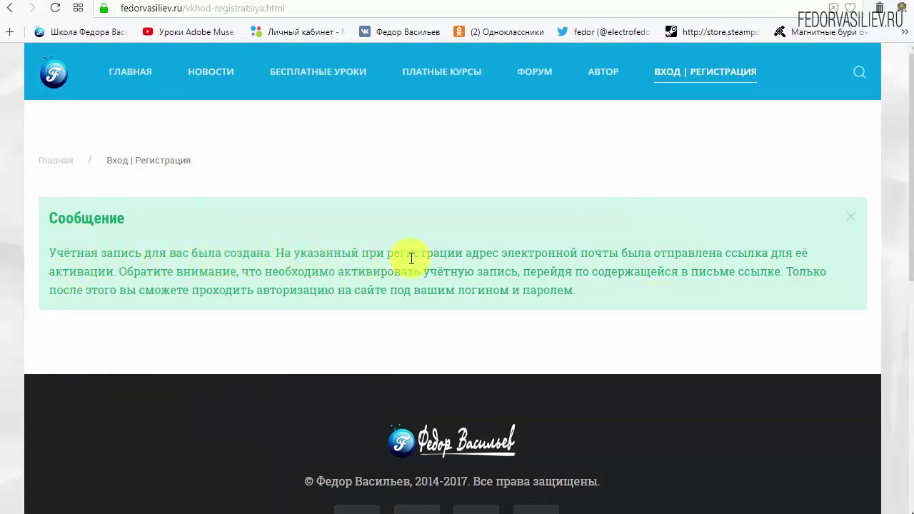
Read the account-created message, then switch to the mail.ru inbox tab
{"action": "left_click_drag", "start_coordinate": [511, 255], "coordinate": [610, 255]}
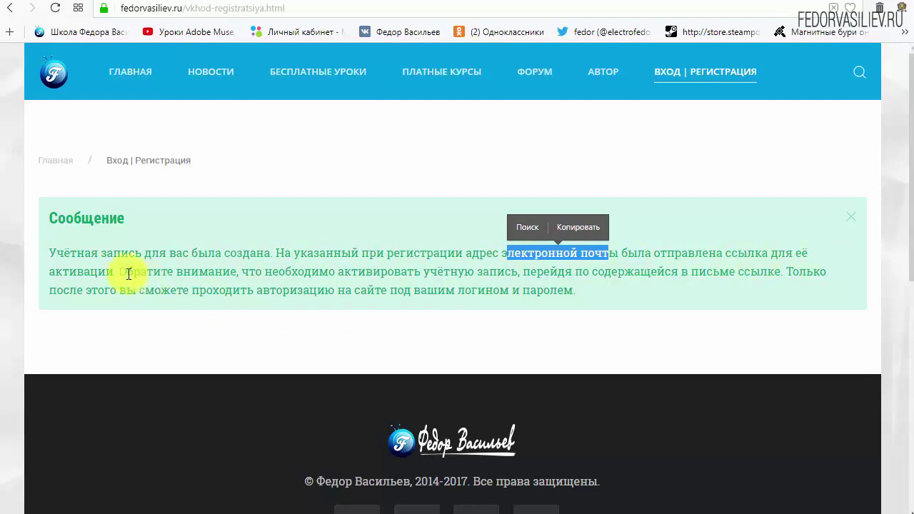
{"action": "left_click", "coordinate": [78, 7]}
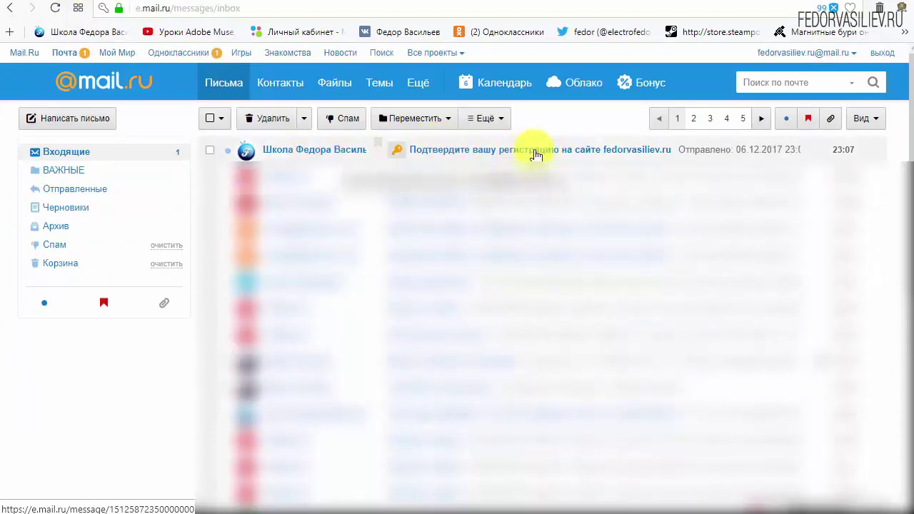
Open the 'Подтвердите вашу регистрацию' e-mail and review the login details
{"action": "left_click", "coordinate": [298, 151]}
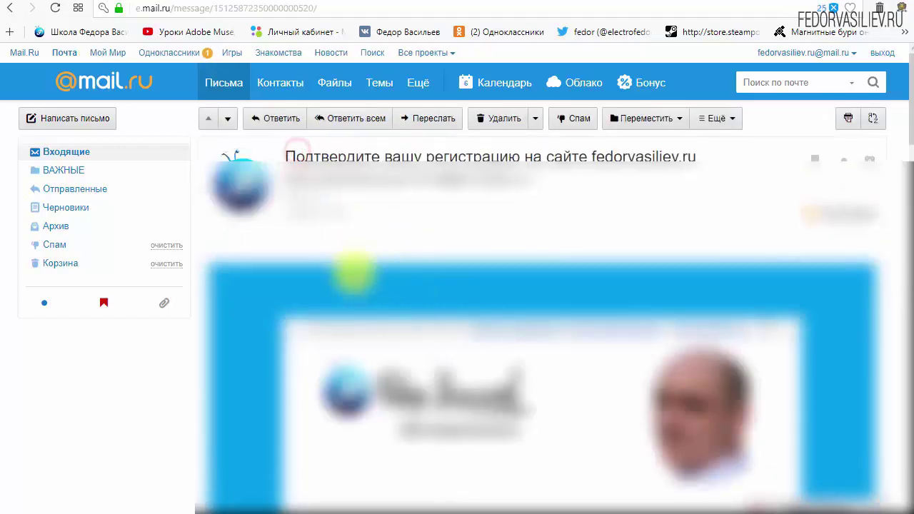
{"action": "scroll", "coordinate": [296, 262], "scroll_direction": "down", "scroll_amount": 3}
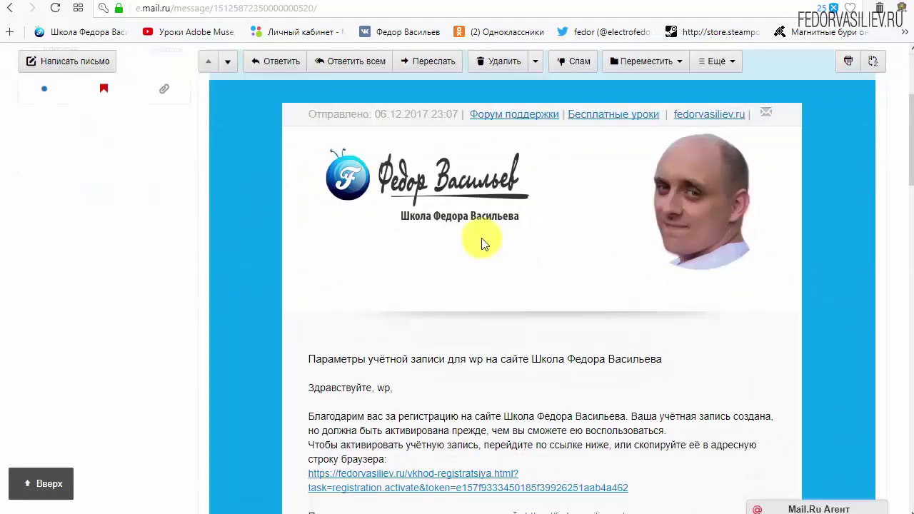
{"action": "scroll", "coordinate": [481, 239], "scroll_direction": "down", "scroll_amount": 3}
{"action": "left_click", "coordinate": [388, 363]}
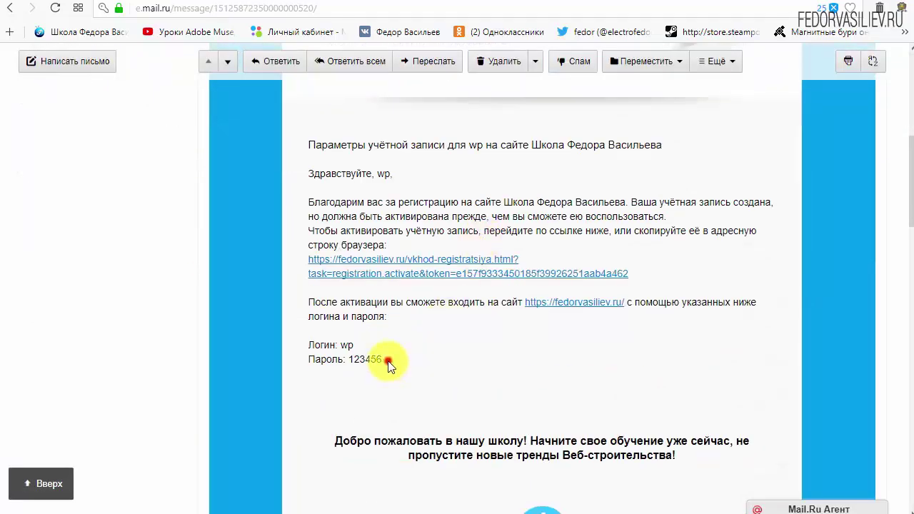
{"action": "triple_click", "coordinate": [388, 362]}
{"action": "left_click", "coordinate": [467, 350]}
Follow the account activation link in the e-mail
{"action": "scroll", "coordinate": [460, 341], "scroll_direction": "down", "scroll_amount": 6}
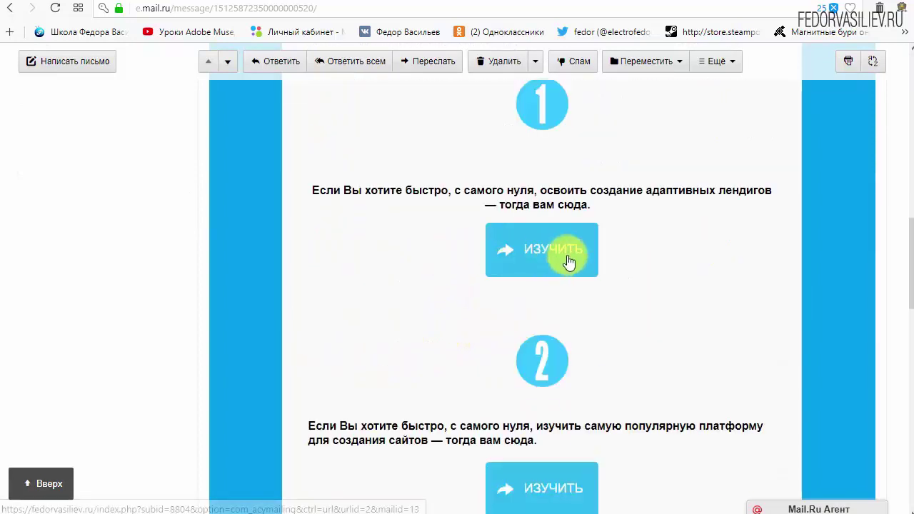
{"action": "scroll", "coordinate": [535, 251], "scroll_direction": "down", "scroll_amount": 3}
{"action": "scroll", "coordinate": [540, 290], "scroll_direction": "up", "scroll_amount": 6}
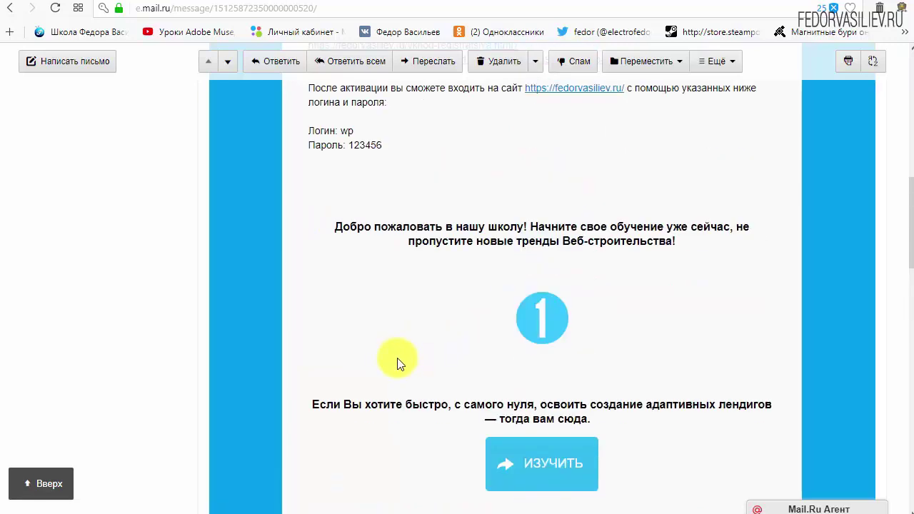
{"action": "scroll", "coordinate": [398, 361], "scroll_direction": "up", "scroll_amount": 4}
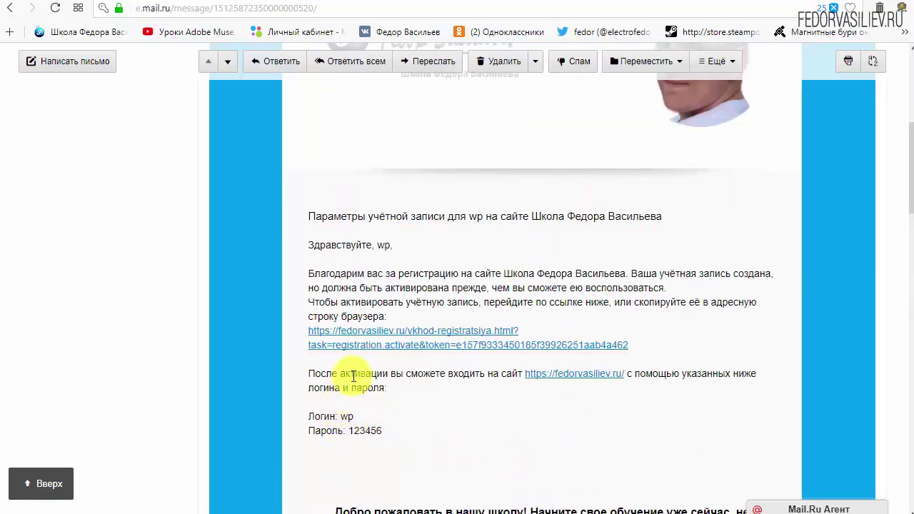
{"action": "left_click_drag", "start_coordinate": [667, 343], "coordinate": [399, 332]}
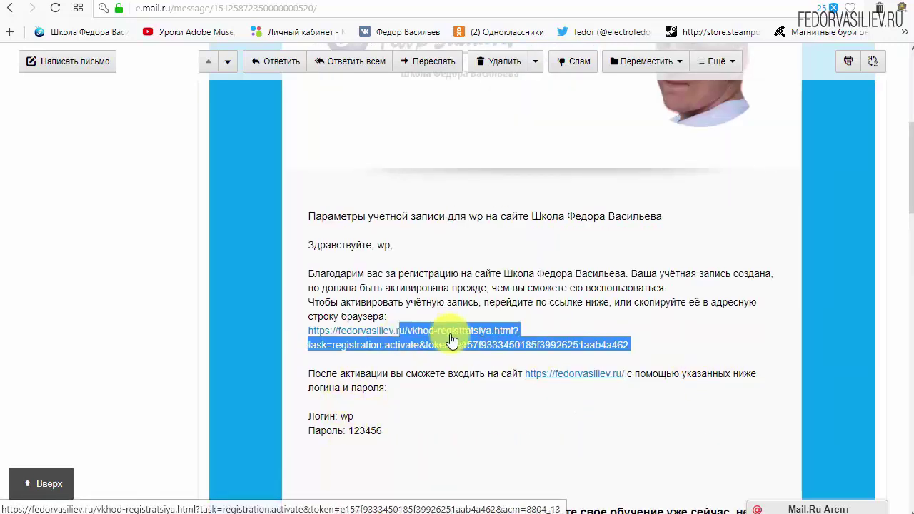
{"action": "left_click", "coordinate": [590, 321]}
{"action": "left_click", "coordinate": [454, 330]}
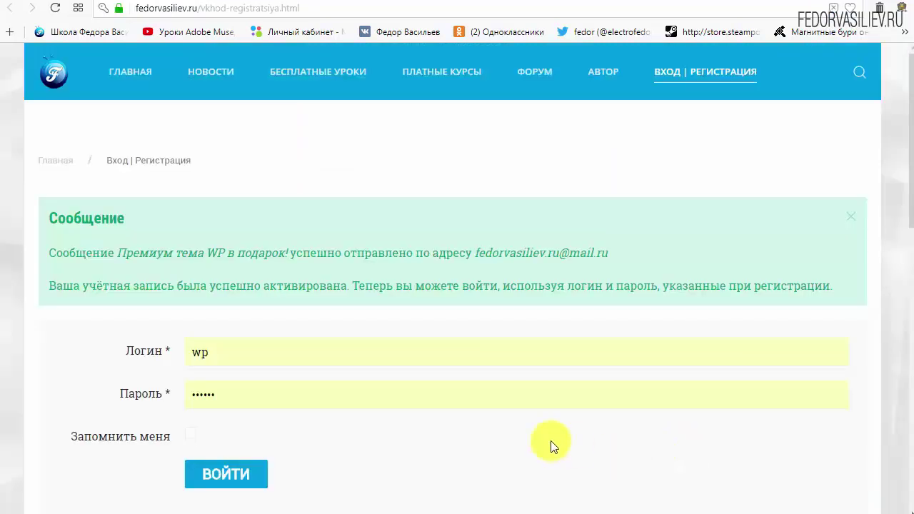
Read the activation confirmation and the «Премиум тема WP в подарок!» sent notice, then return to mail.ru
{"action": "double_click", "coordinate": [55, 218]}
{"action": "left_click", "coordinate": [170, 215]}
{"action": "left_click_drag", "start_coordinate": [48, 253], "coordinate": [123, 258]}
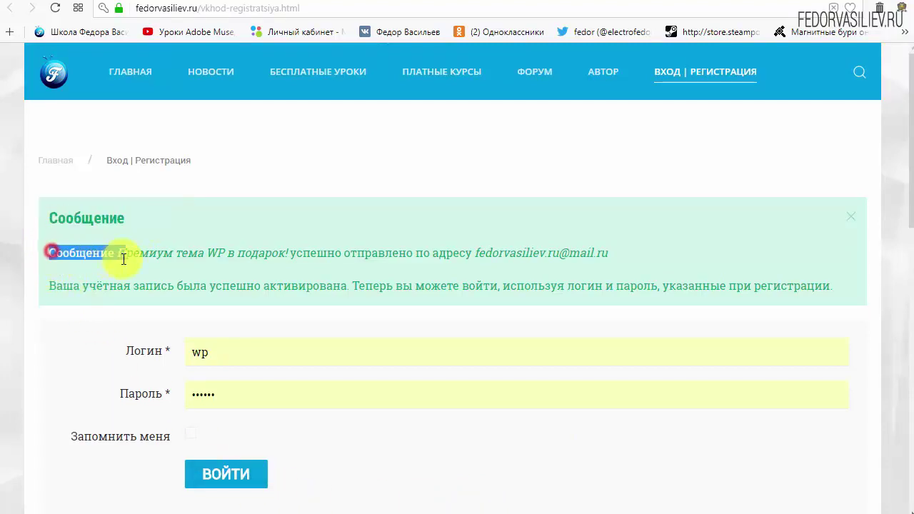
{"action": "left_click", "coordinate": [103, 253]}
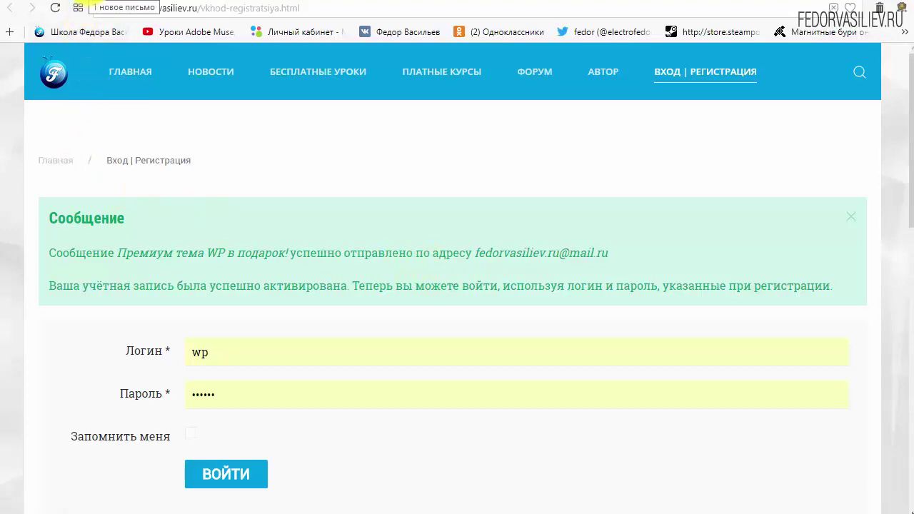
{"action": "left_click", "coordinate": [93, 3]}
Return to the Mail.ru Входящие list with the new unread letter
{"action": "scroll", "coordinate": [274, 293], "scroll_direction": "up", "scroll_amount": 5}
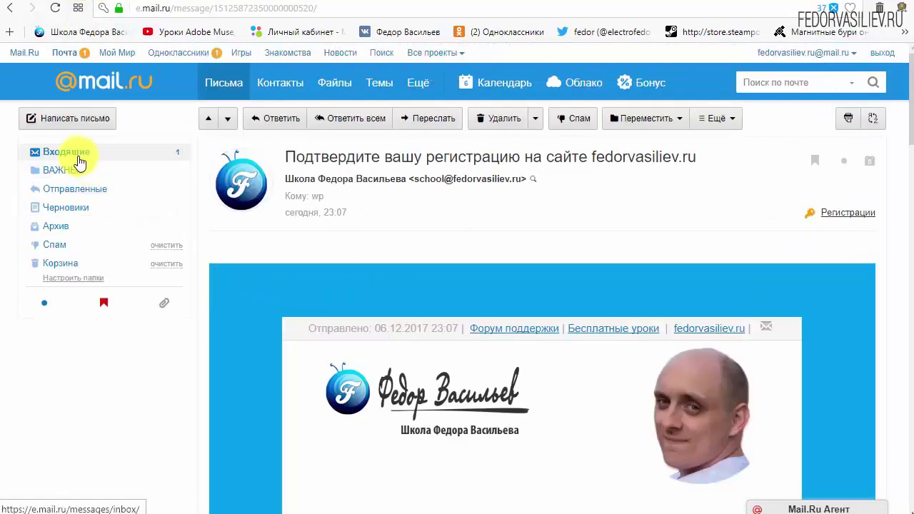
{"action": "left_click", "coordinate": [72, 152]}
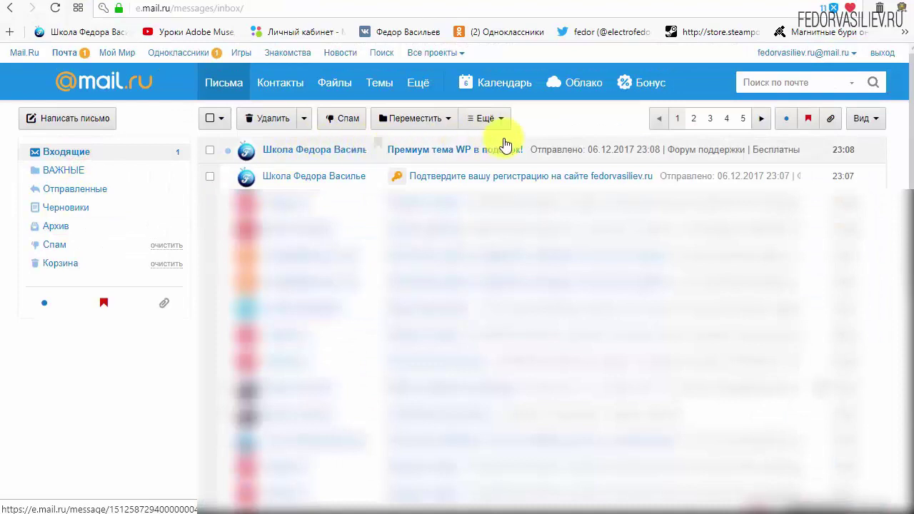